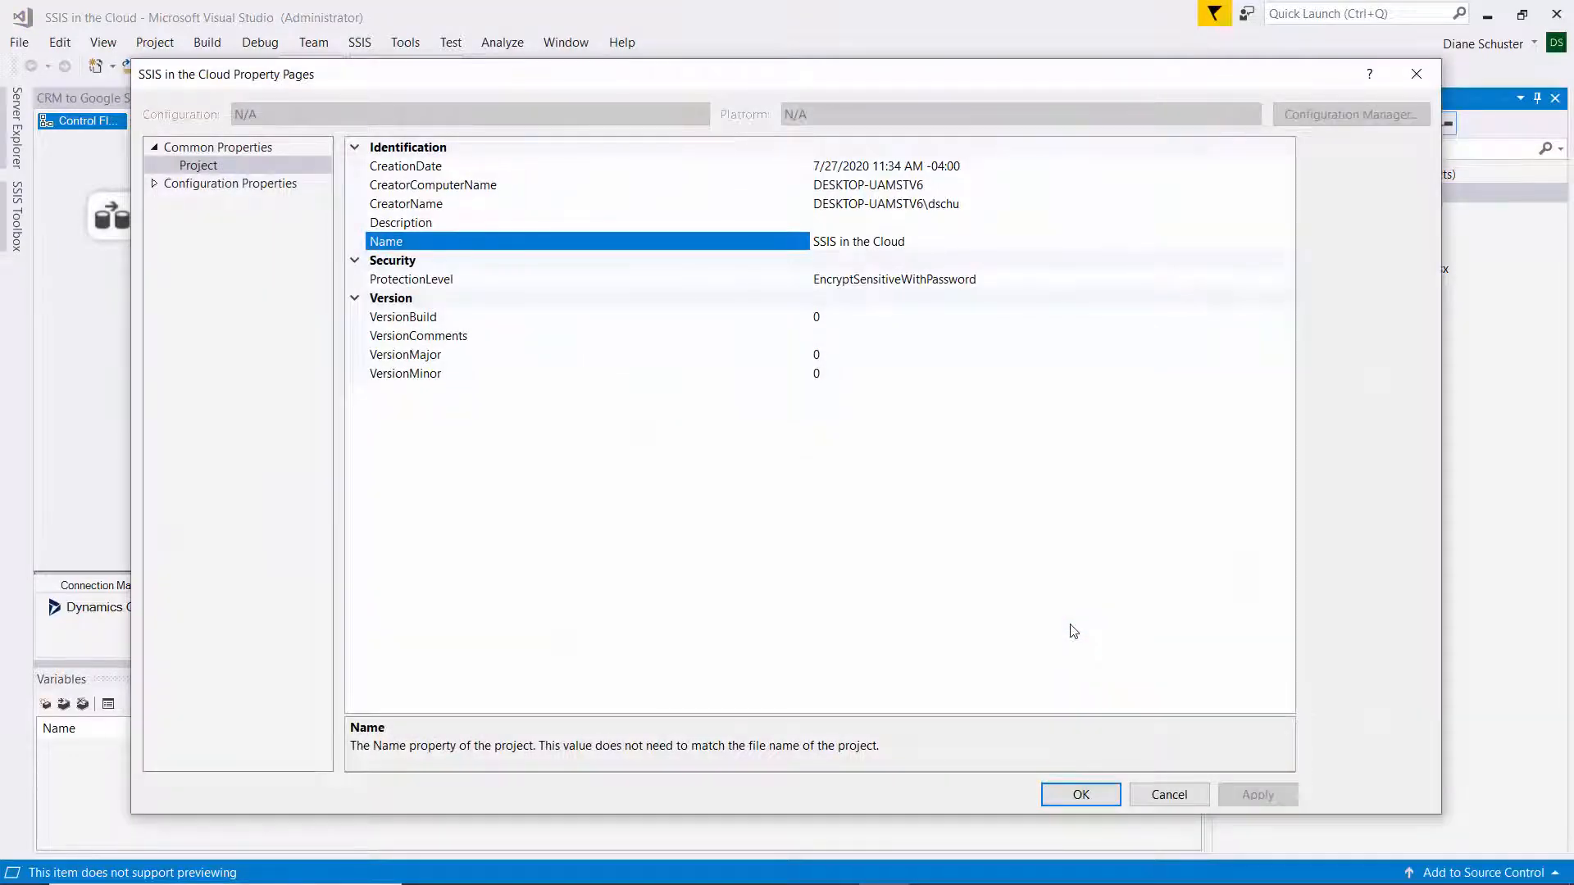
- Check the ProtectionLevel setting in the SSIS in the Cloud project properties and close them
{"action": "left_click", "coordinate": [995, 280]}
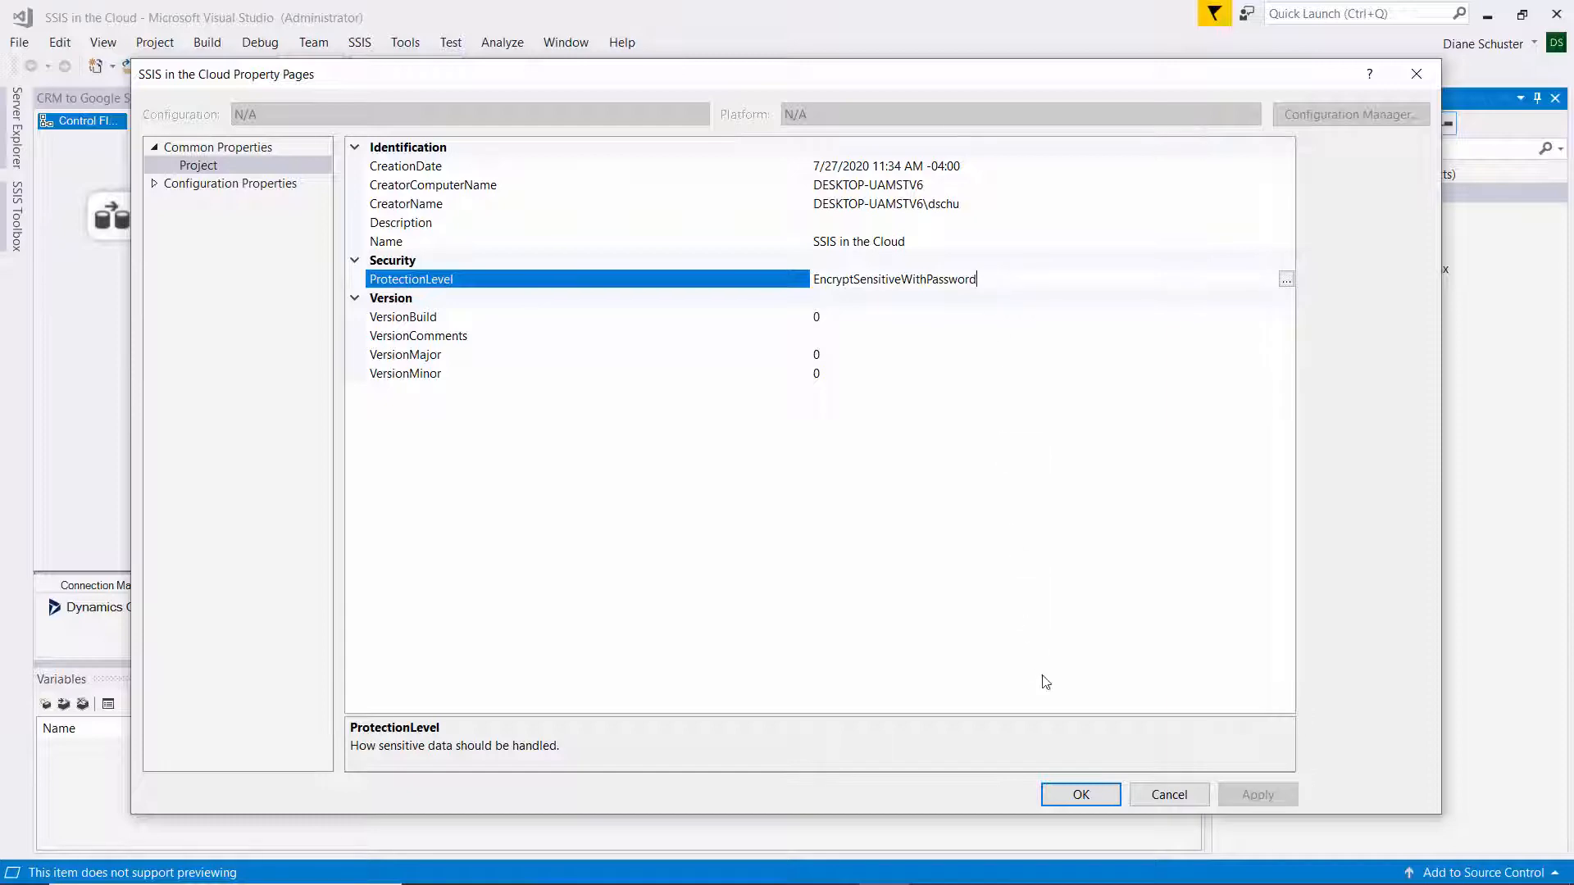
{"action": "left_click", "coordinate": [1081, 794]}
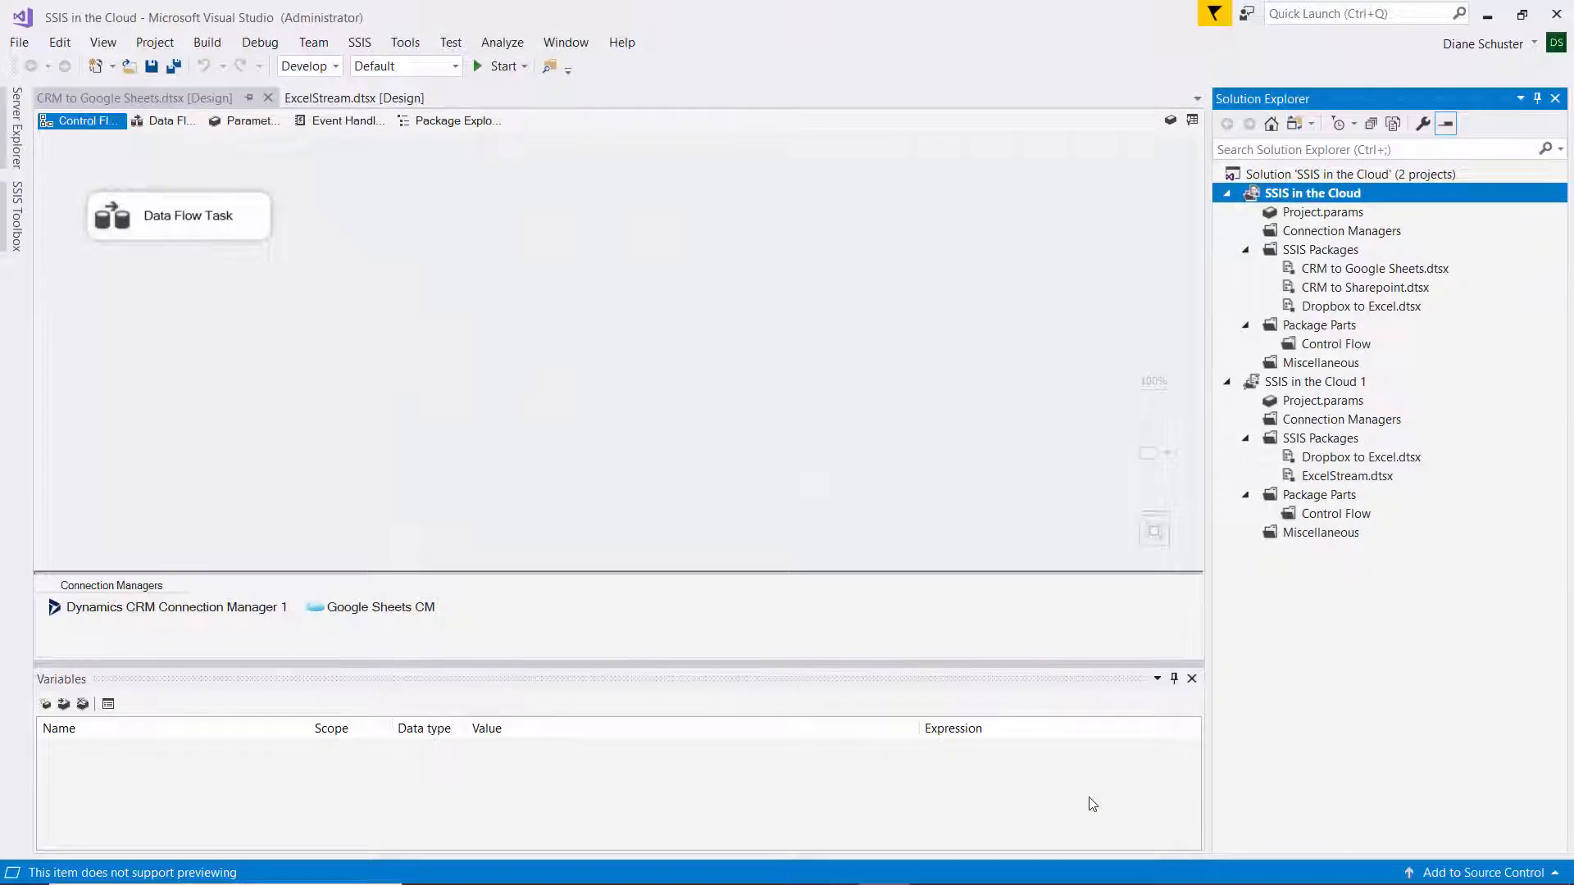
- Open the Data Flow Task and review the settings of the Dynamics CRM and Google Sheets connection managers
{"action": "left_click", "coordinate": [244, 220]}
{"action": "double_click", "coordinate": [244, 220]}
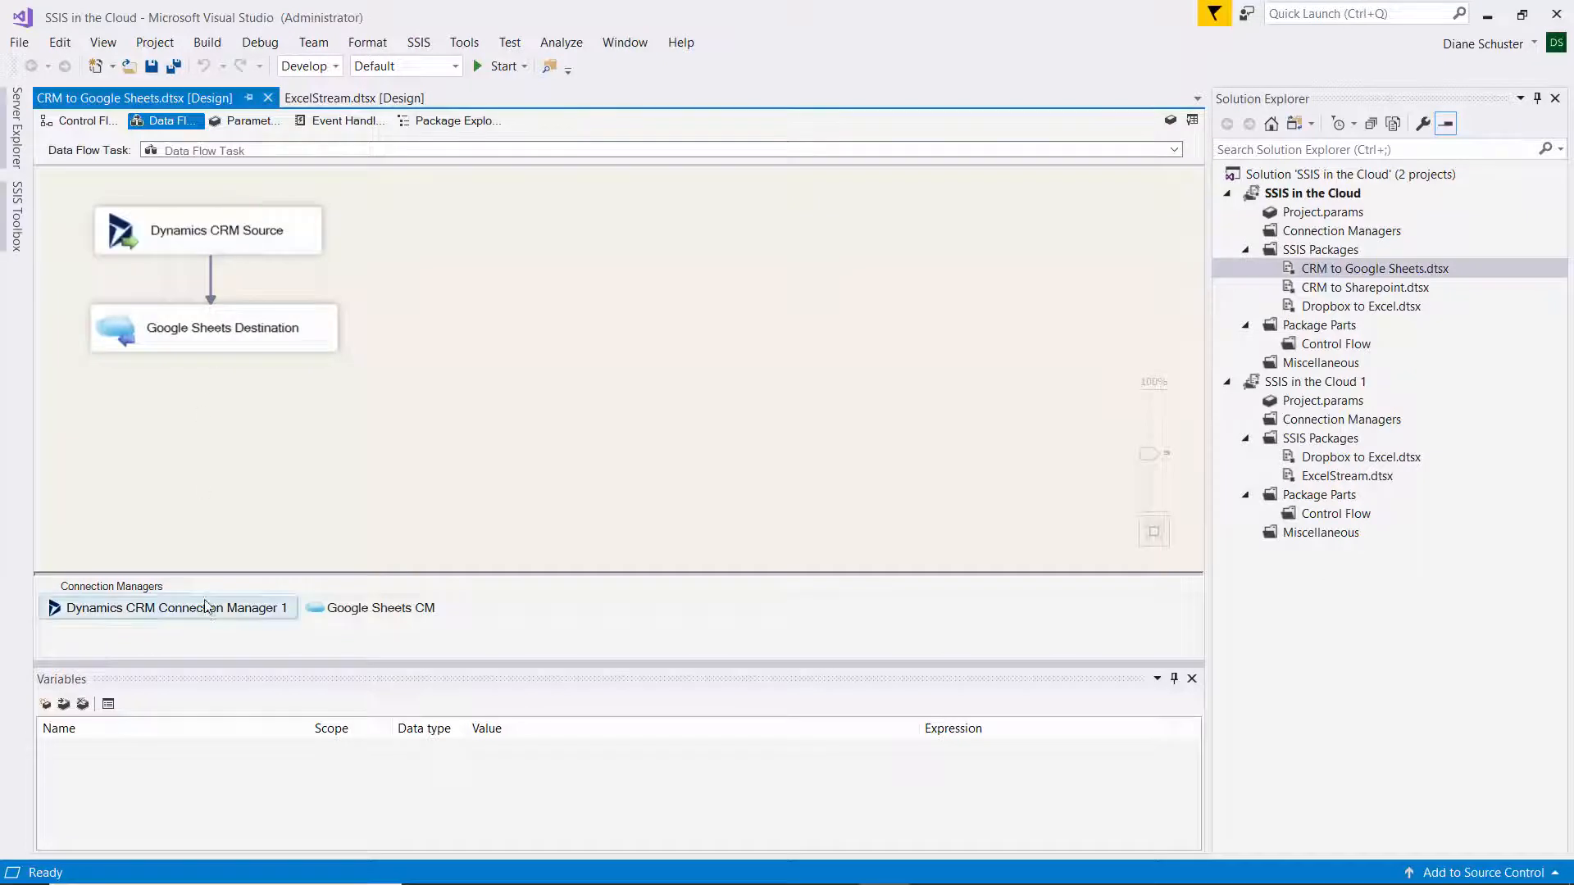
{"action": "double_click", "coordinate": [207, 607]}
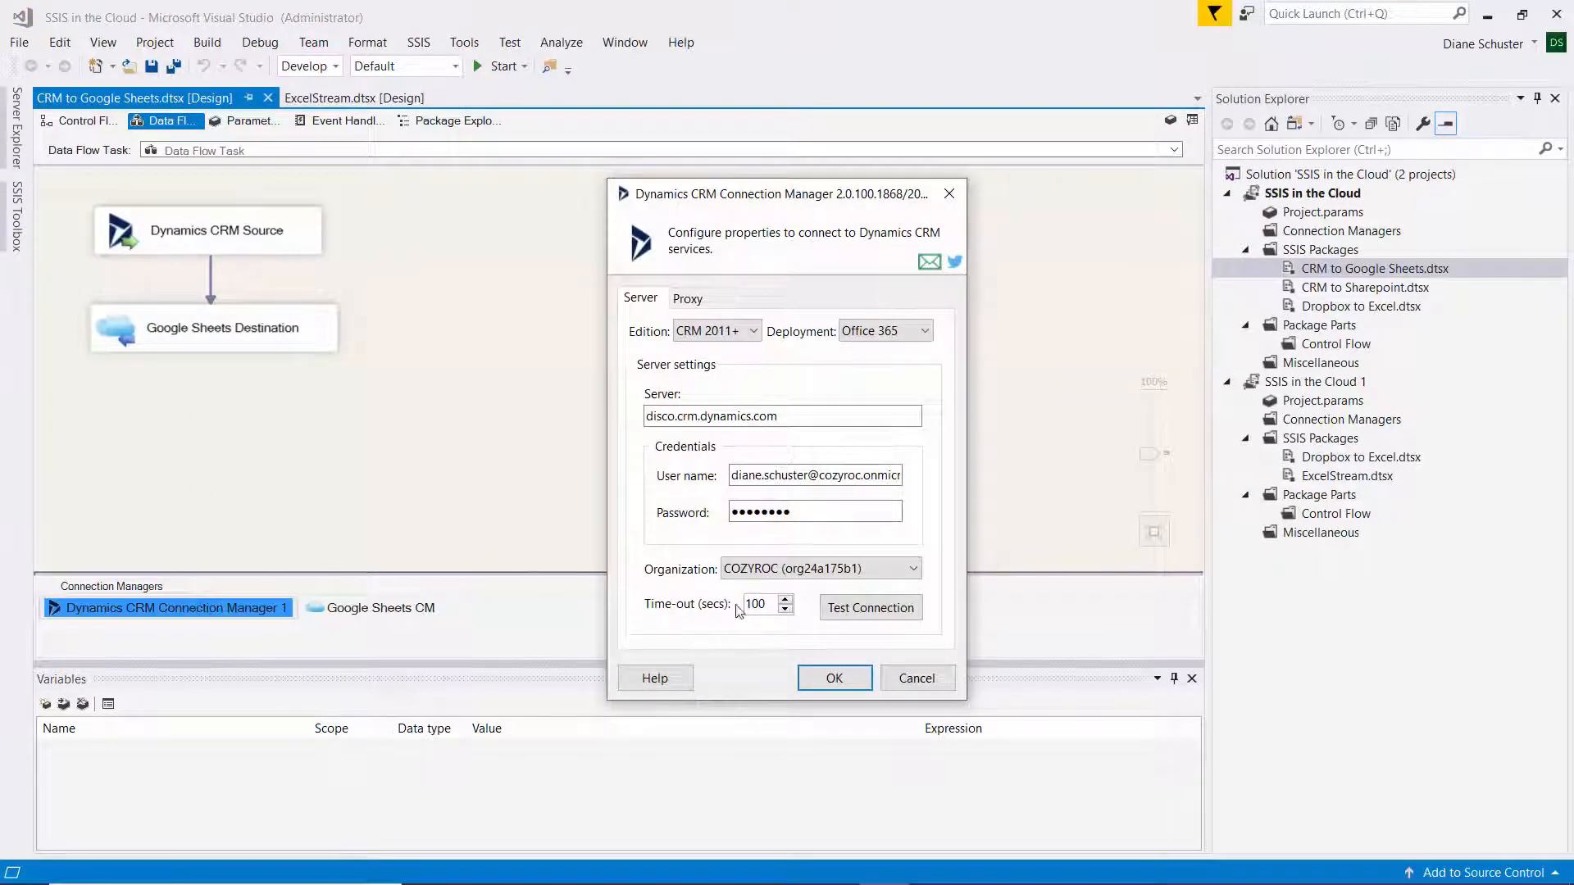
{"action": "left_click", "coordinate": [859, 680]}
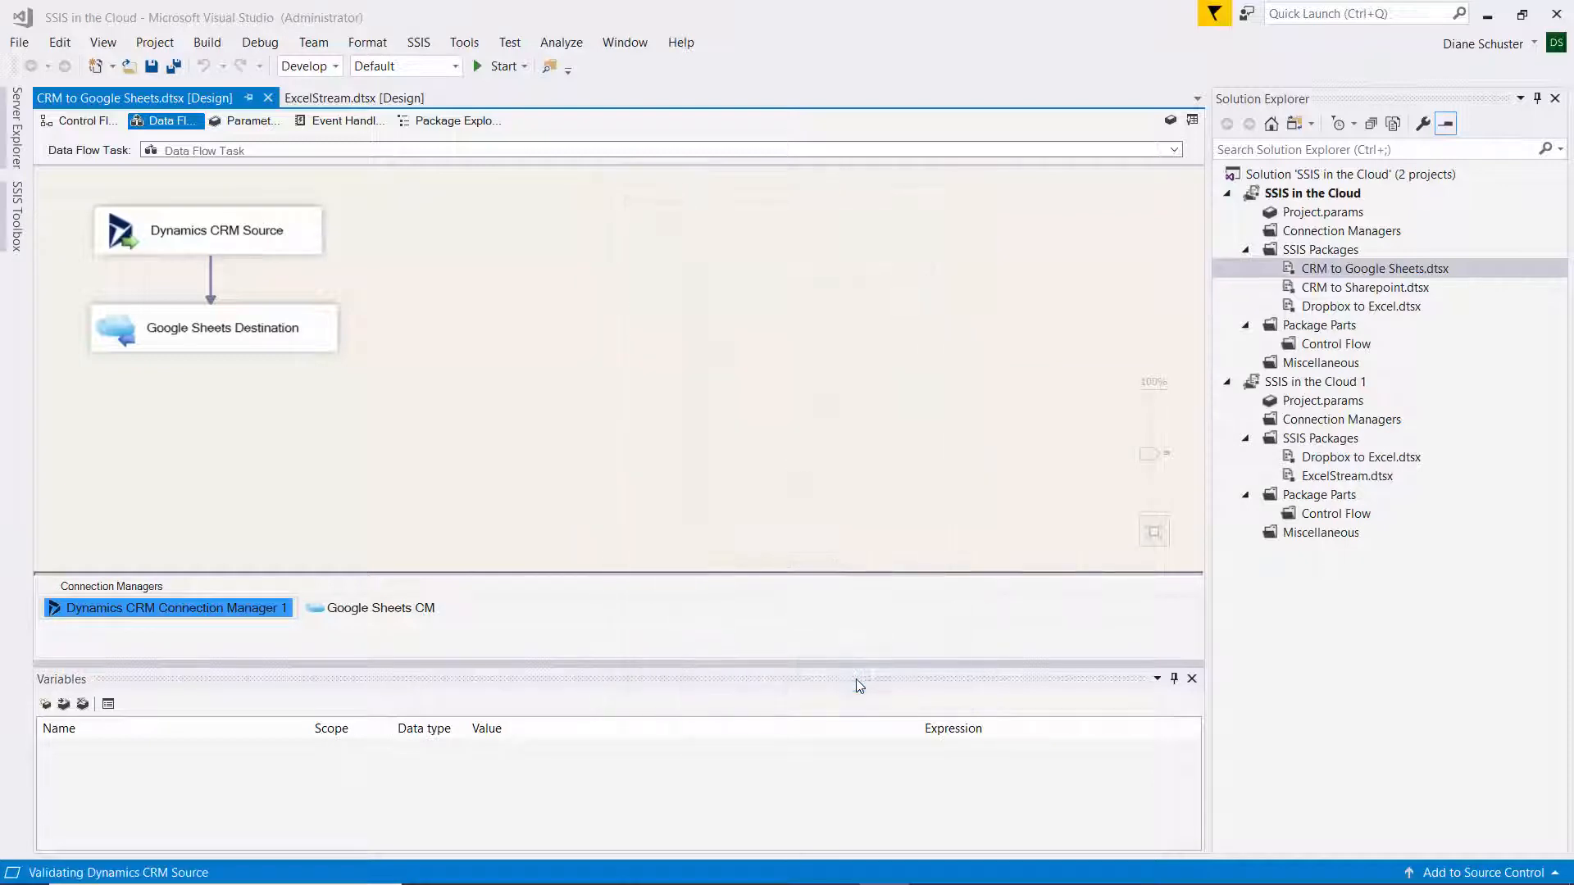
{"action": "double_click", "coordinate": [395, 610]}
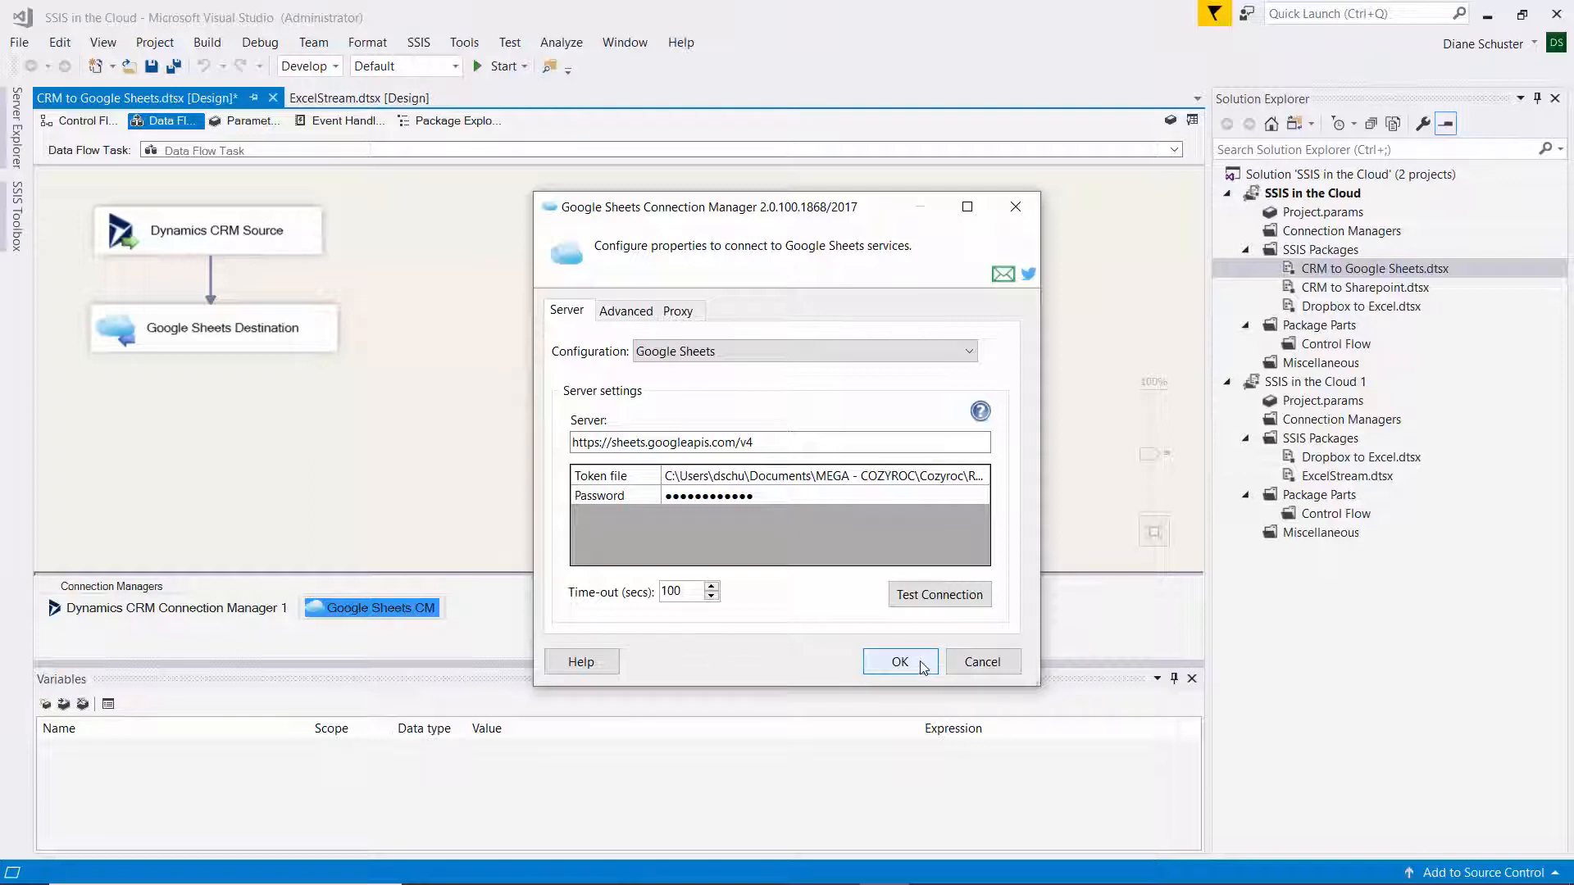
{"action": "left_click", "coordinate": [900, 662]}
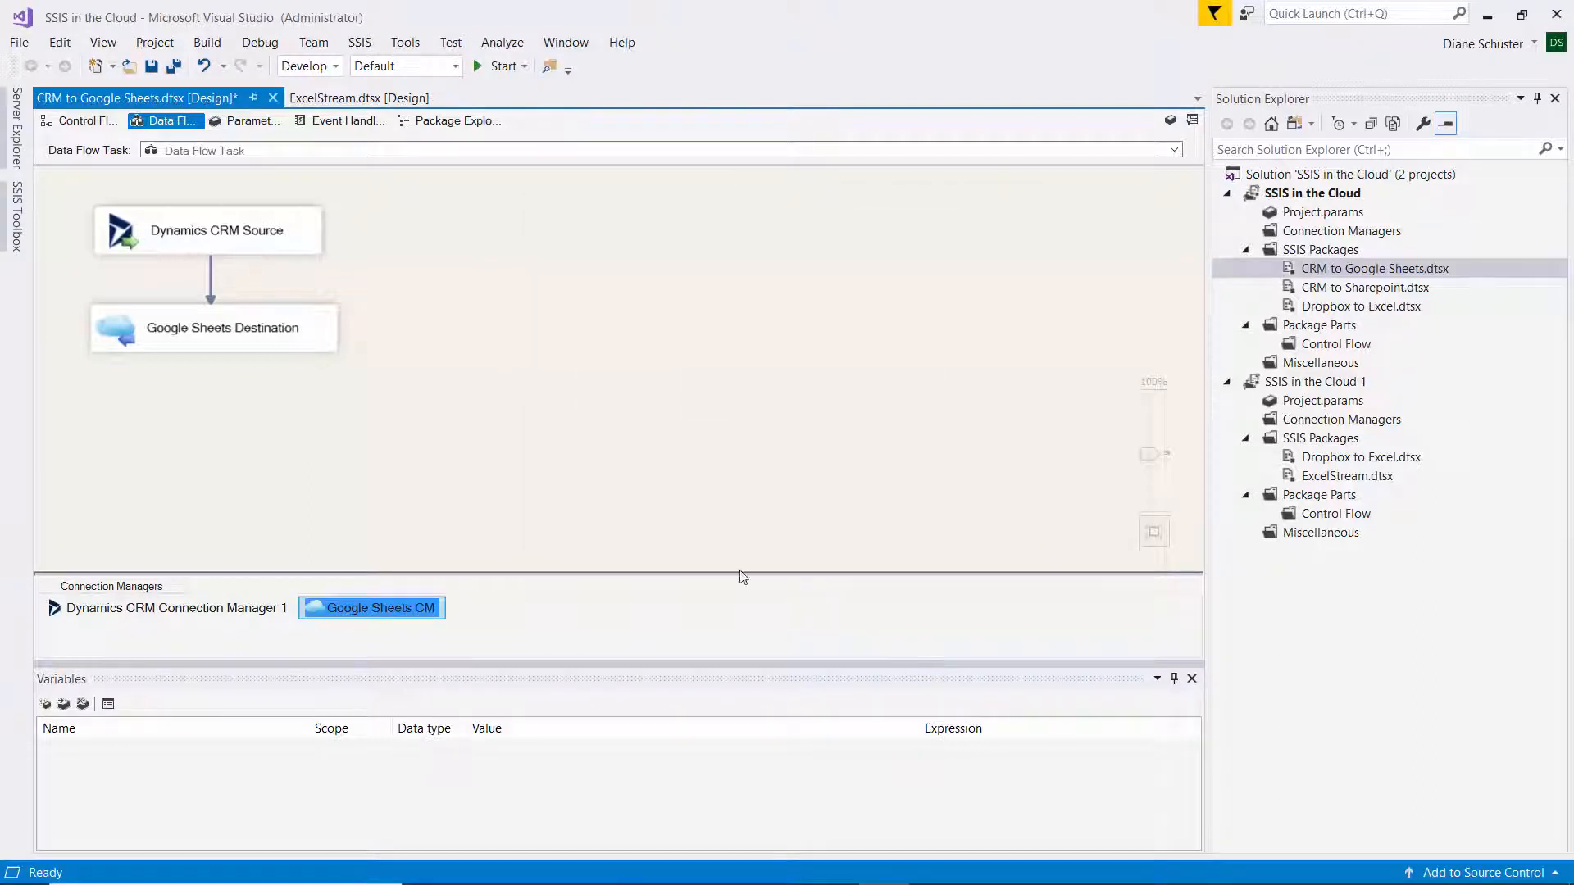
- Review the connection, batch size and entity settings of the Dynamics CRM Source component
{"action": "left_click", "coordinate": [292, 232]}
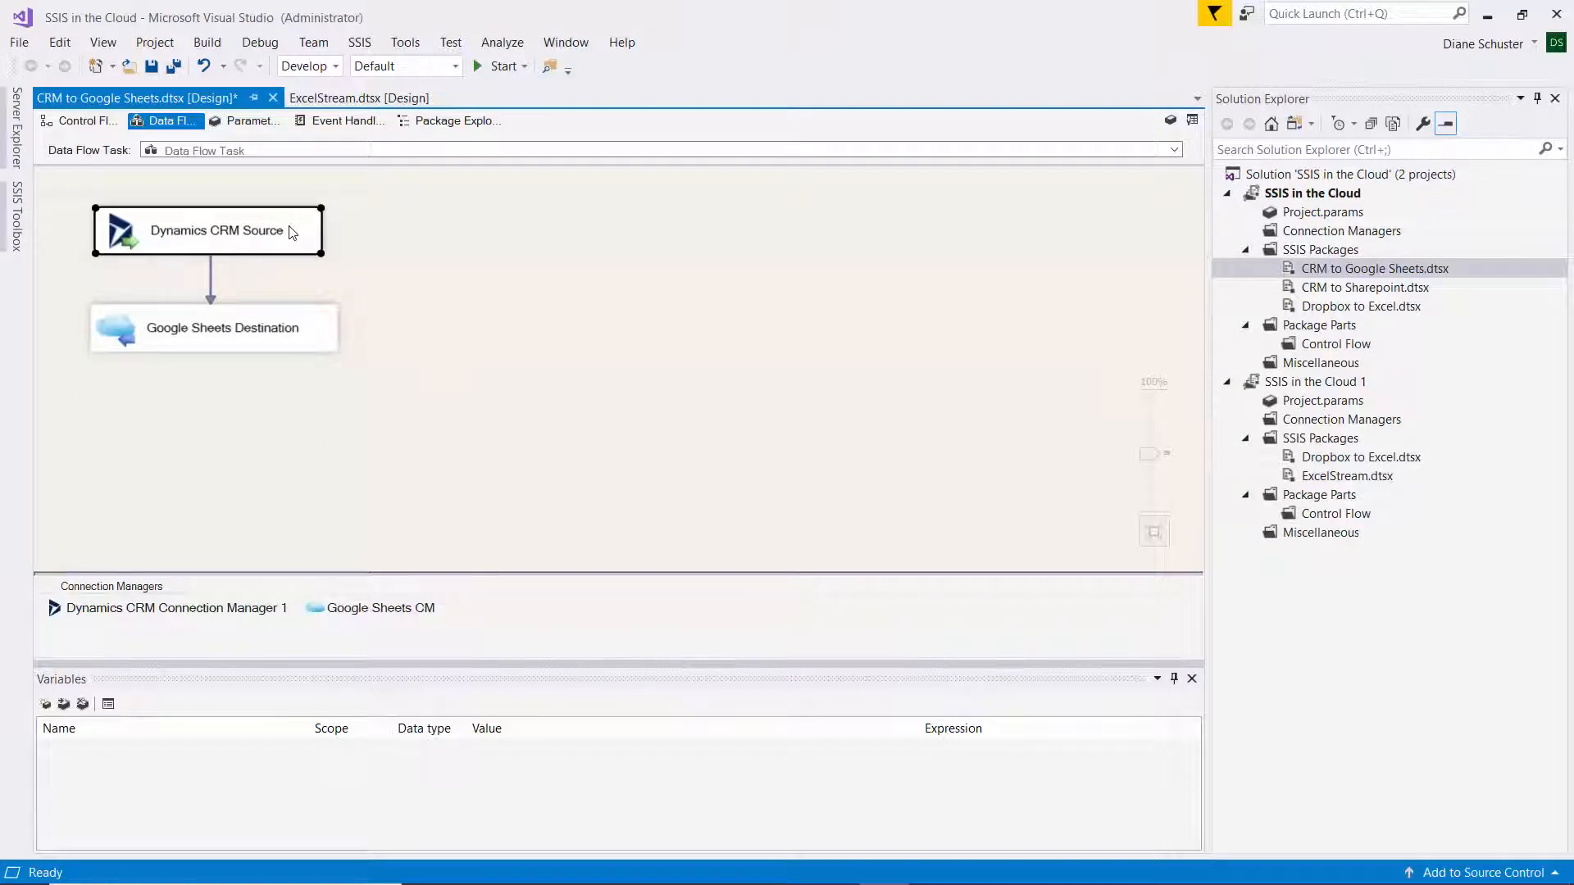
{"action": "double_click", "coordinate": [293, 232]}
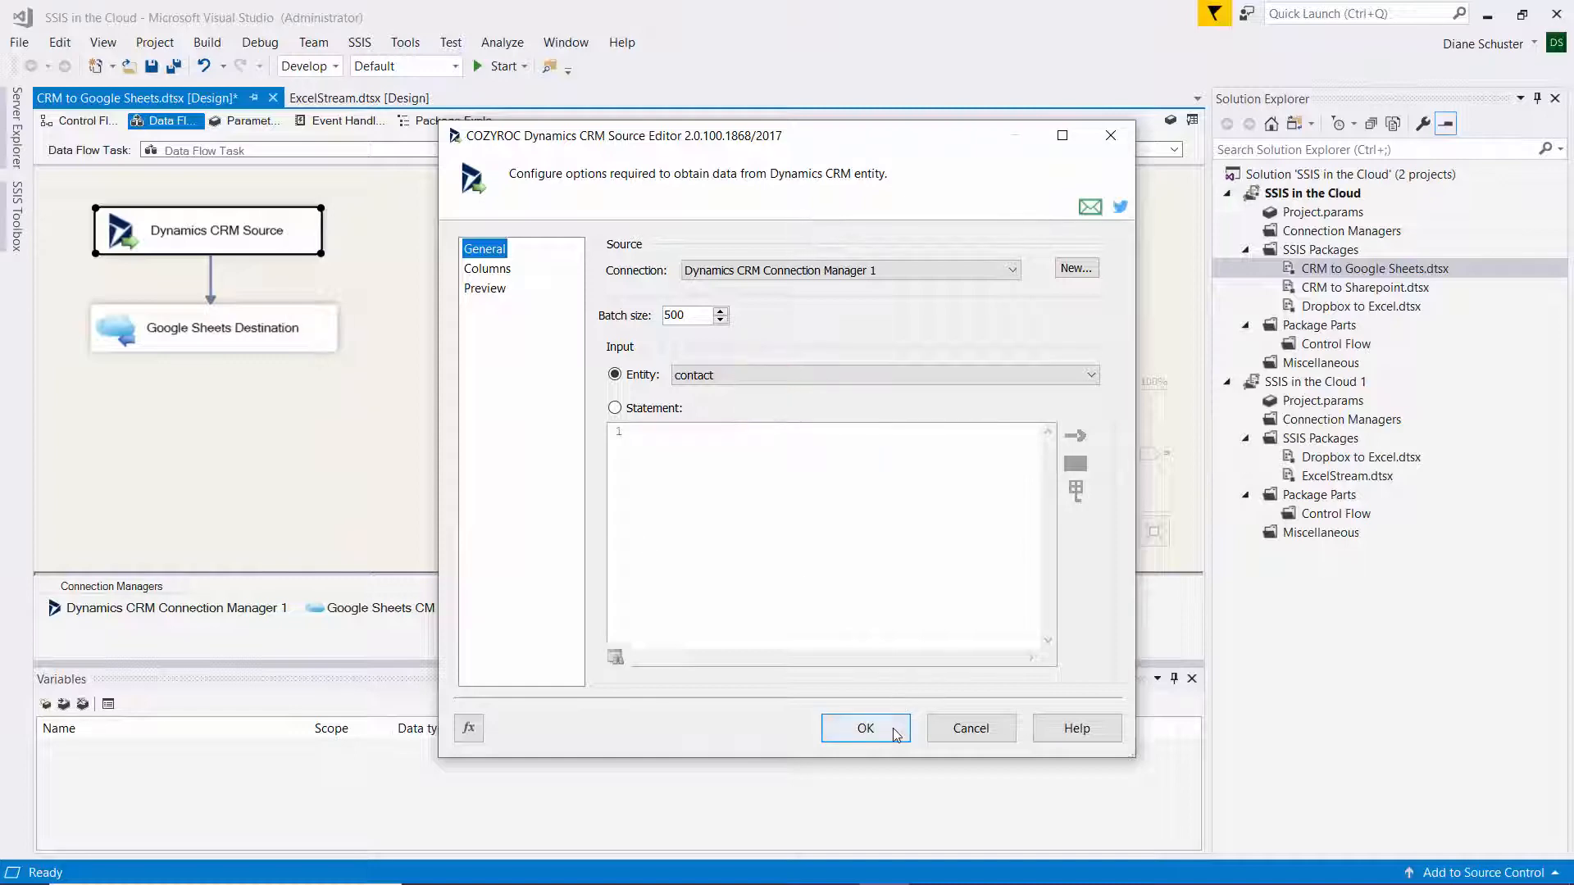
{"action": "left_click", "coordinate": [866, 729]}
- Review the Google Sheets Destination's parameters and its mapping of input columns to destination columns
{"action": "left_click", "coordinate": [295, 316]}
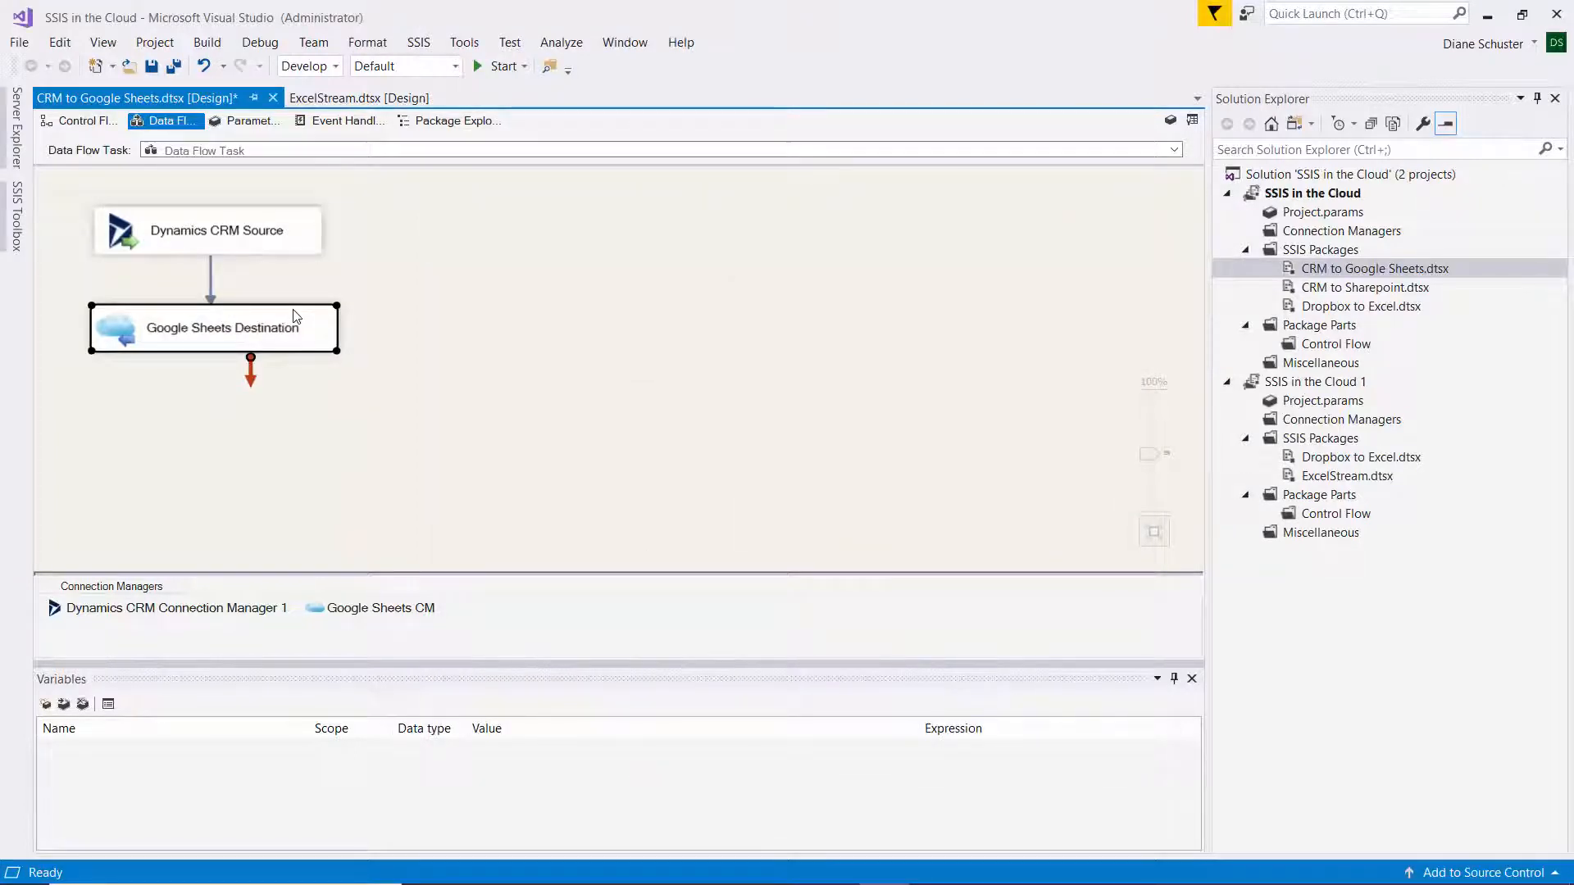
{"action": "double_click", "coordinate": [296, 317]}
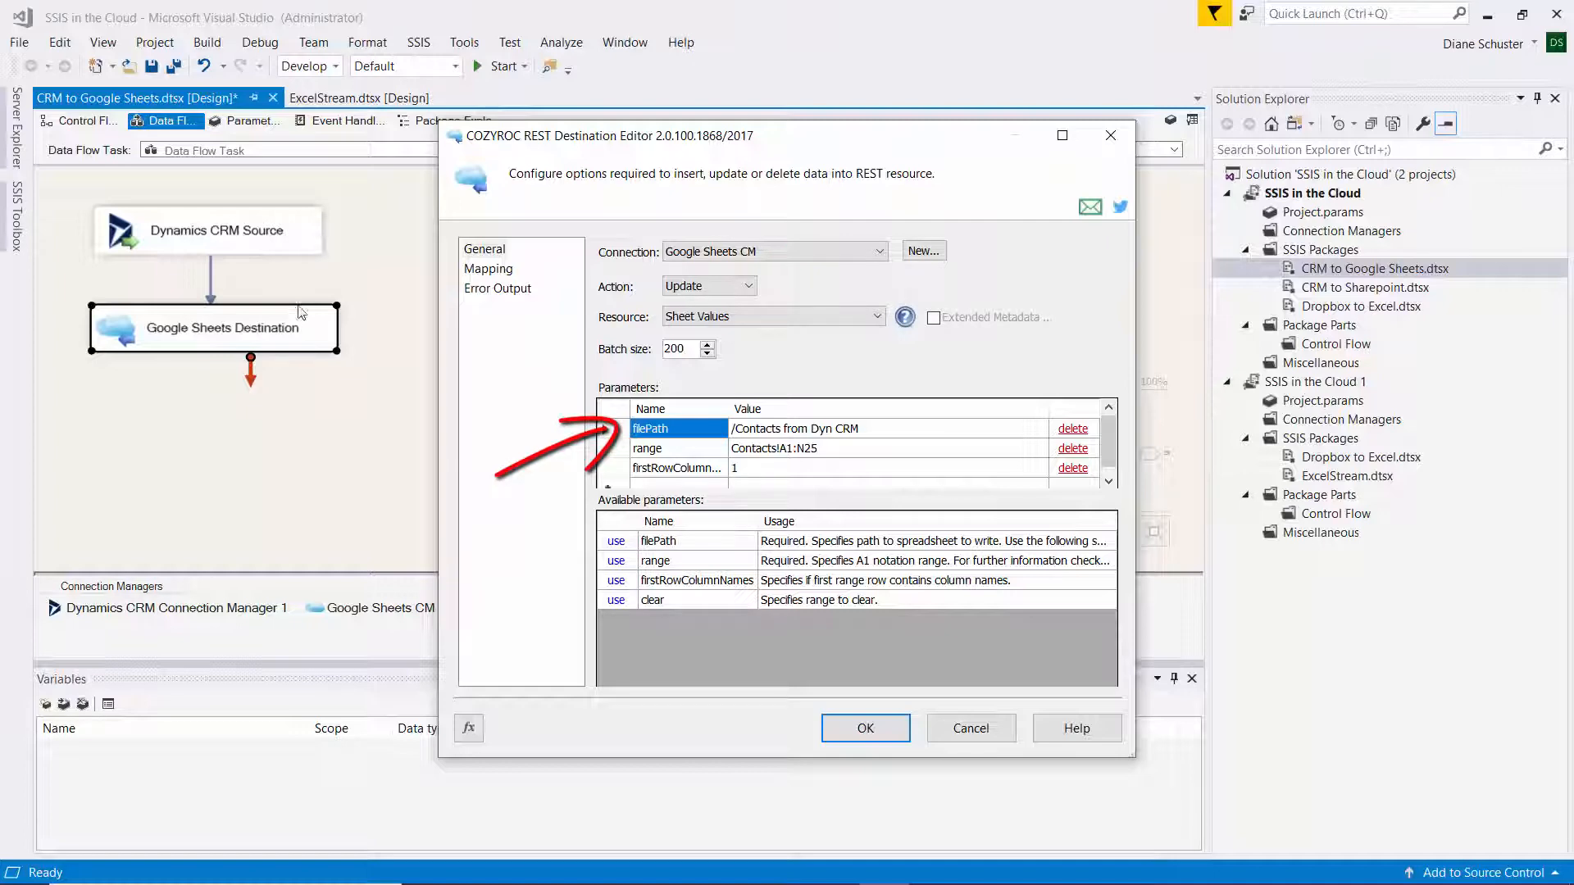
{"action": "left_click", "coordinate": [504, 271]}
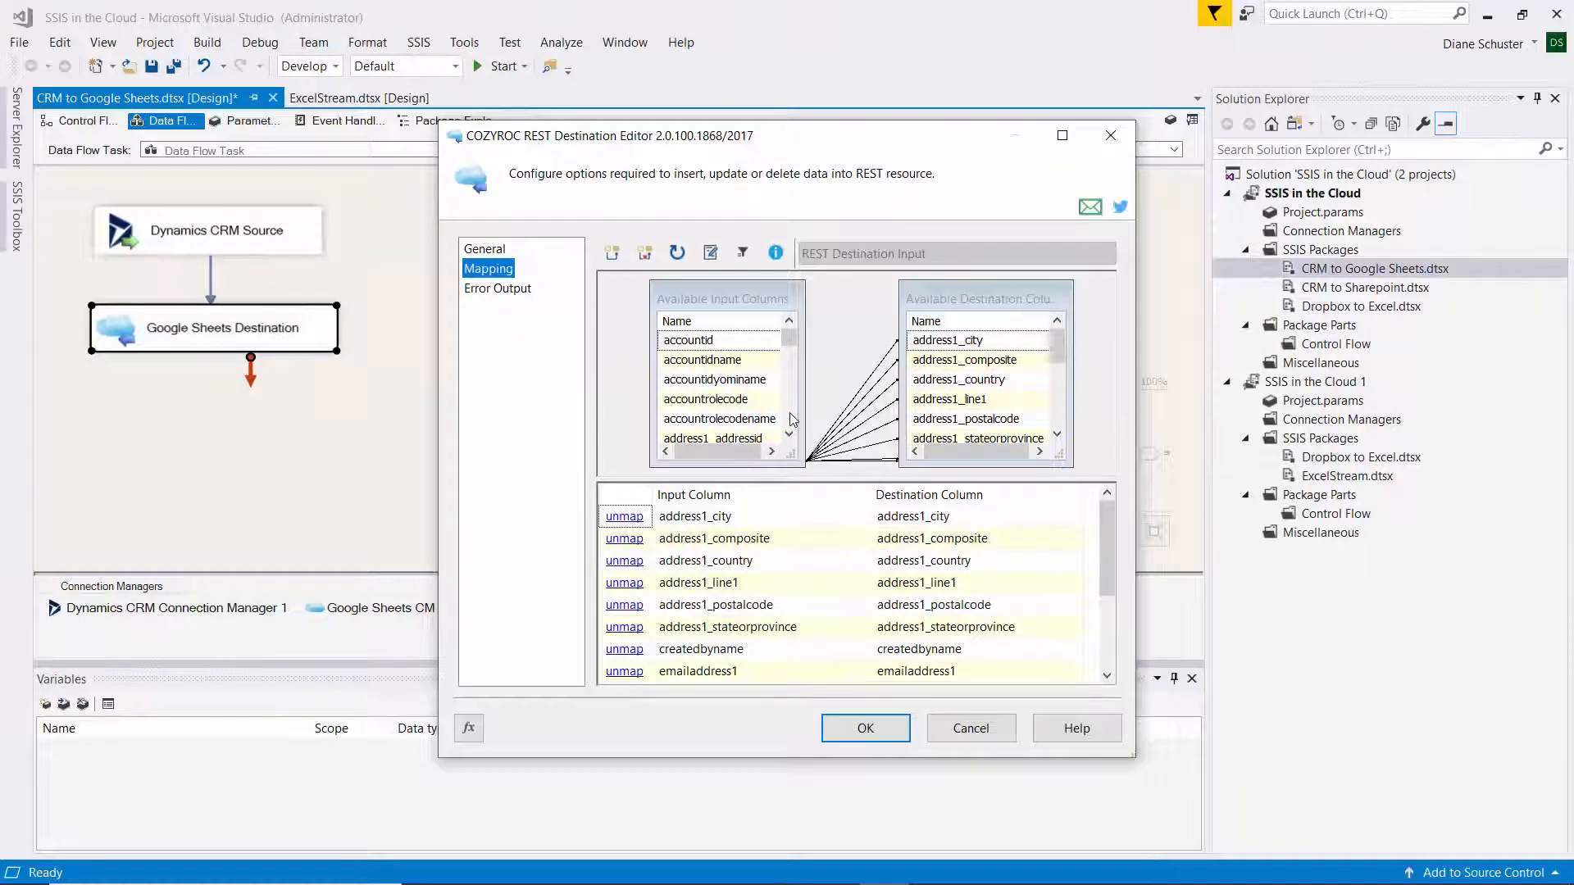
{"action": "scroll", "coordinate": [790, 420], "scroll_direction": "down", "scroll_amount": 4}
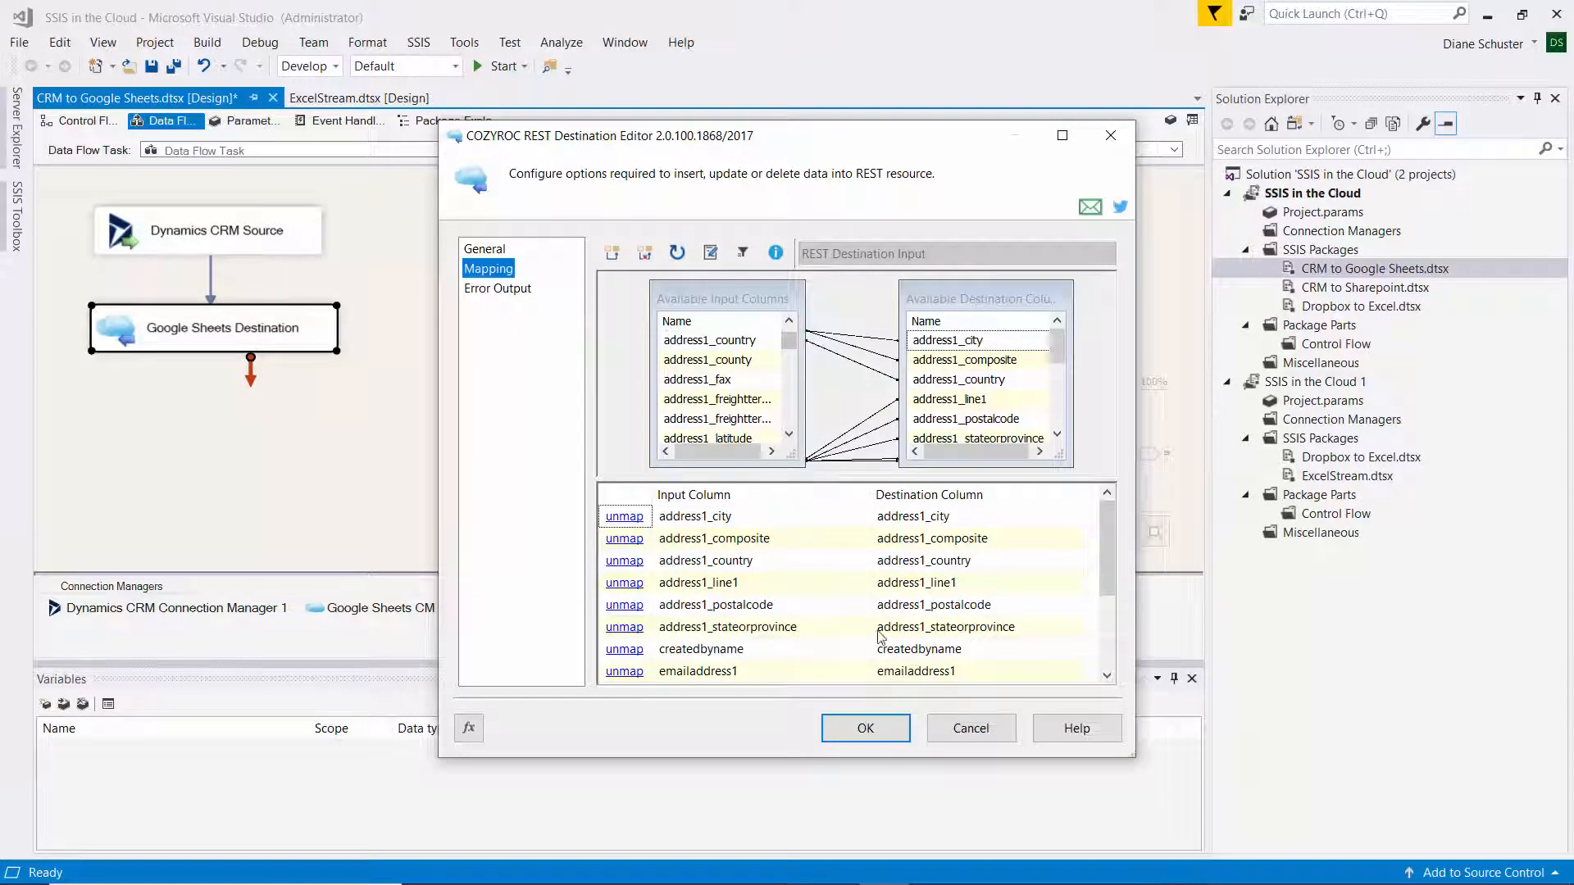
{"action": "left_click", "coordinate": [885, 727]}
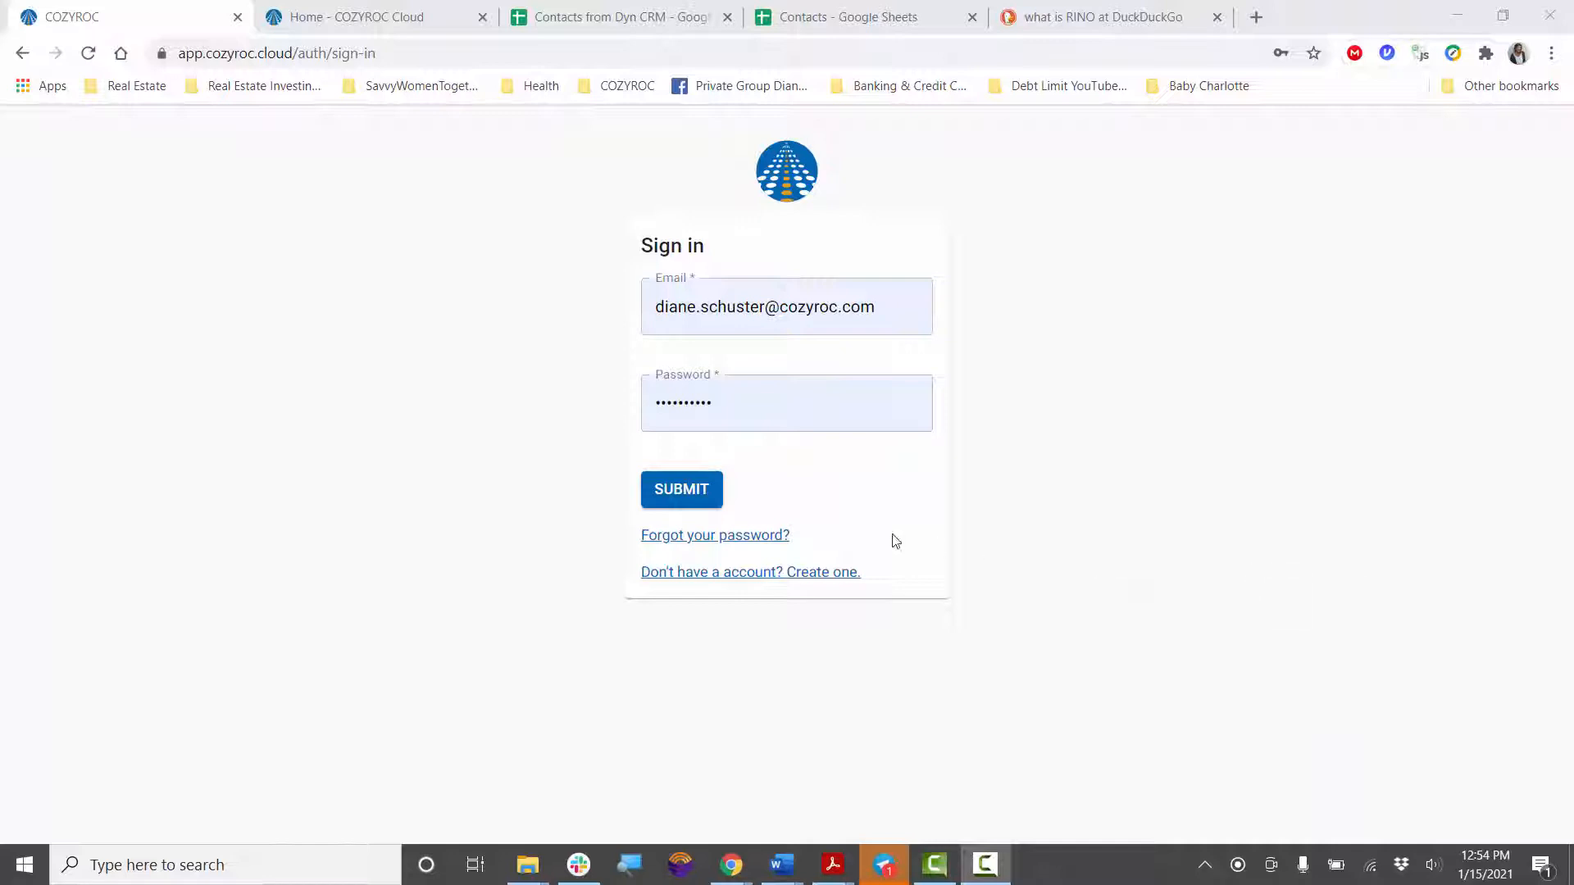
- Sign in to COZYROC Cloud in the browser and open the form for uploading an SSIS package
{"action": "left_click", "coordinate": [677, 496]}
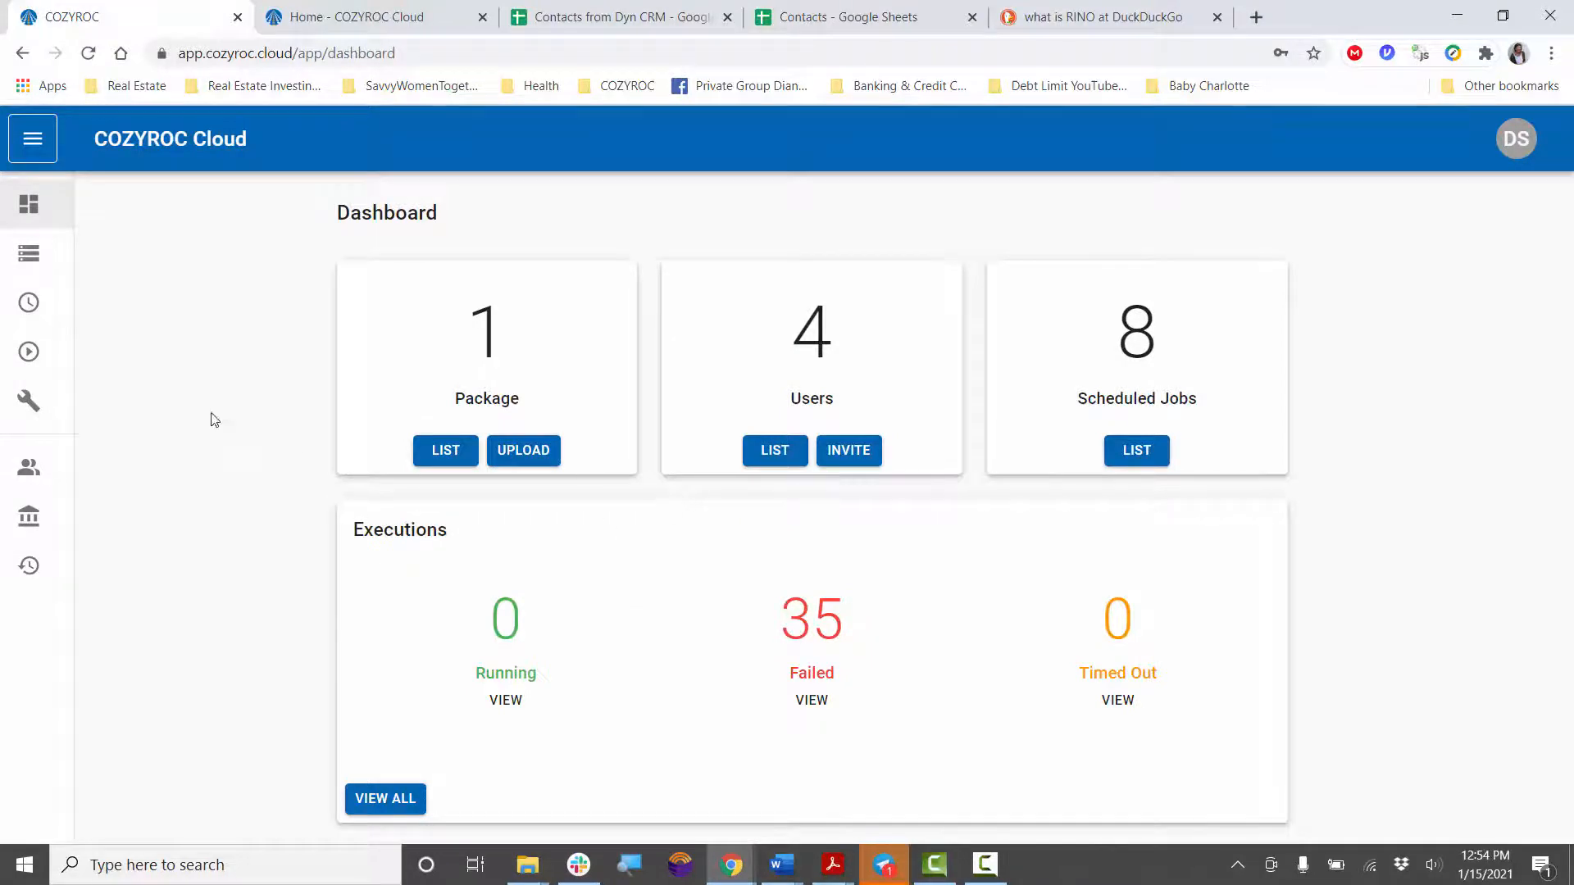
{"action": "left_click", "coordinate": [29, 257]}
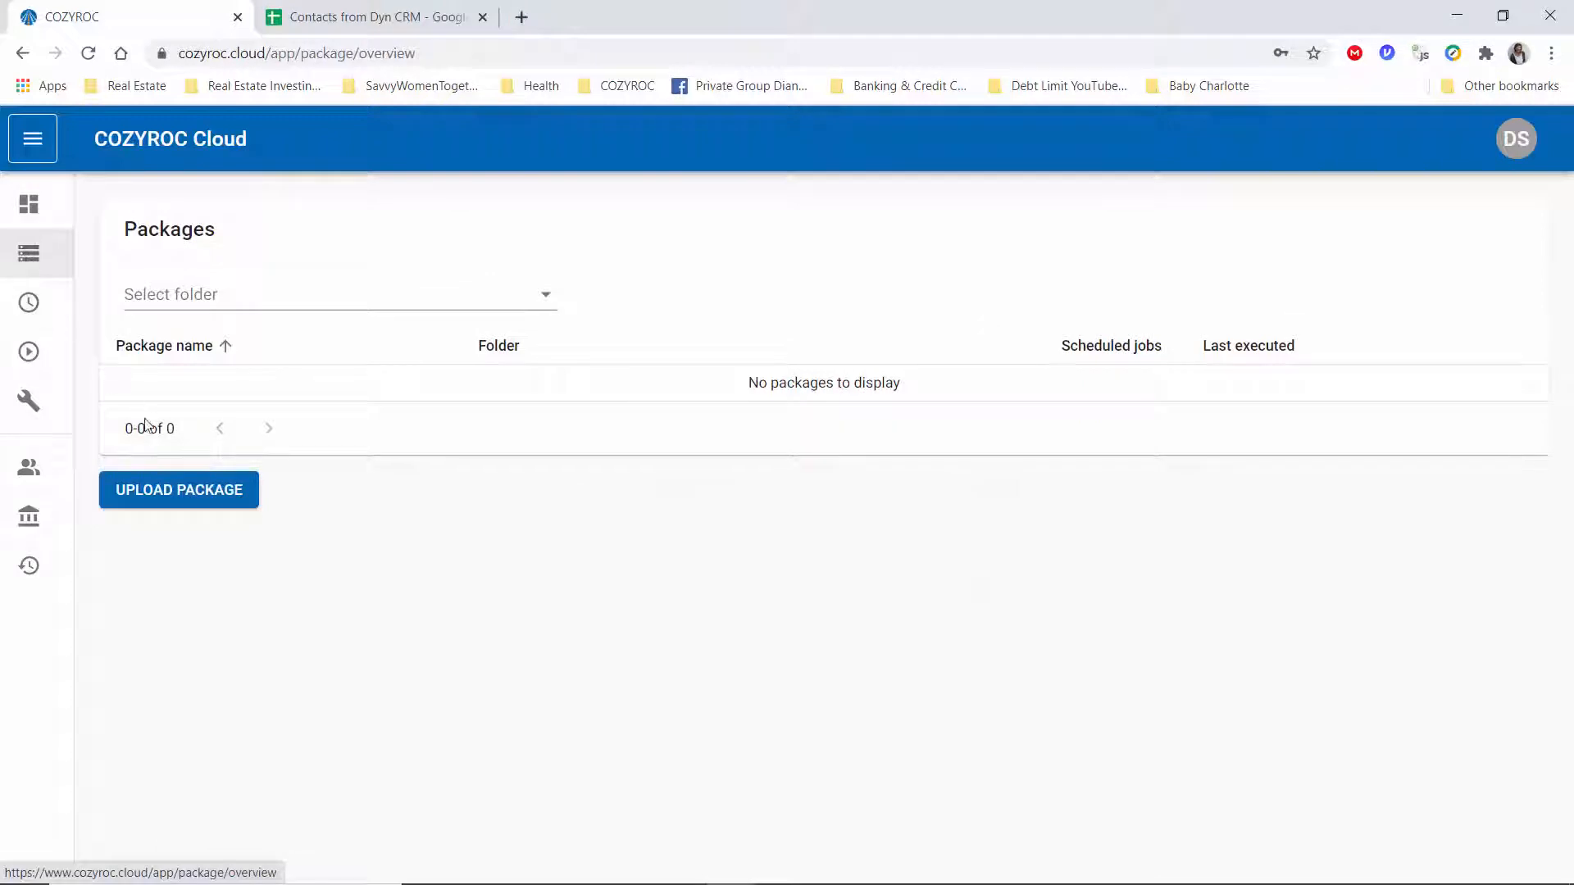
{"action": "left_click", "coordinate": [171, 502]}
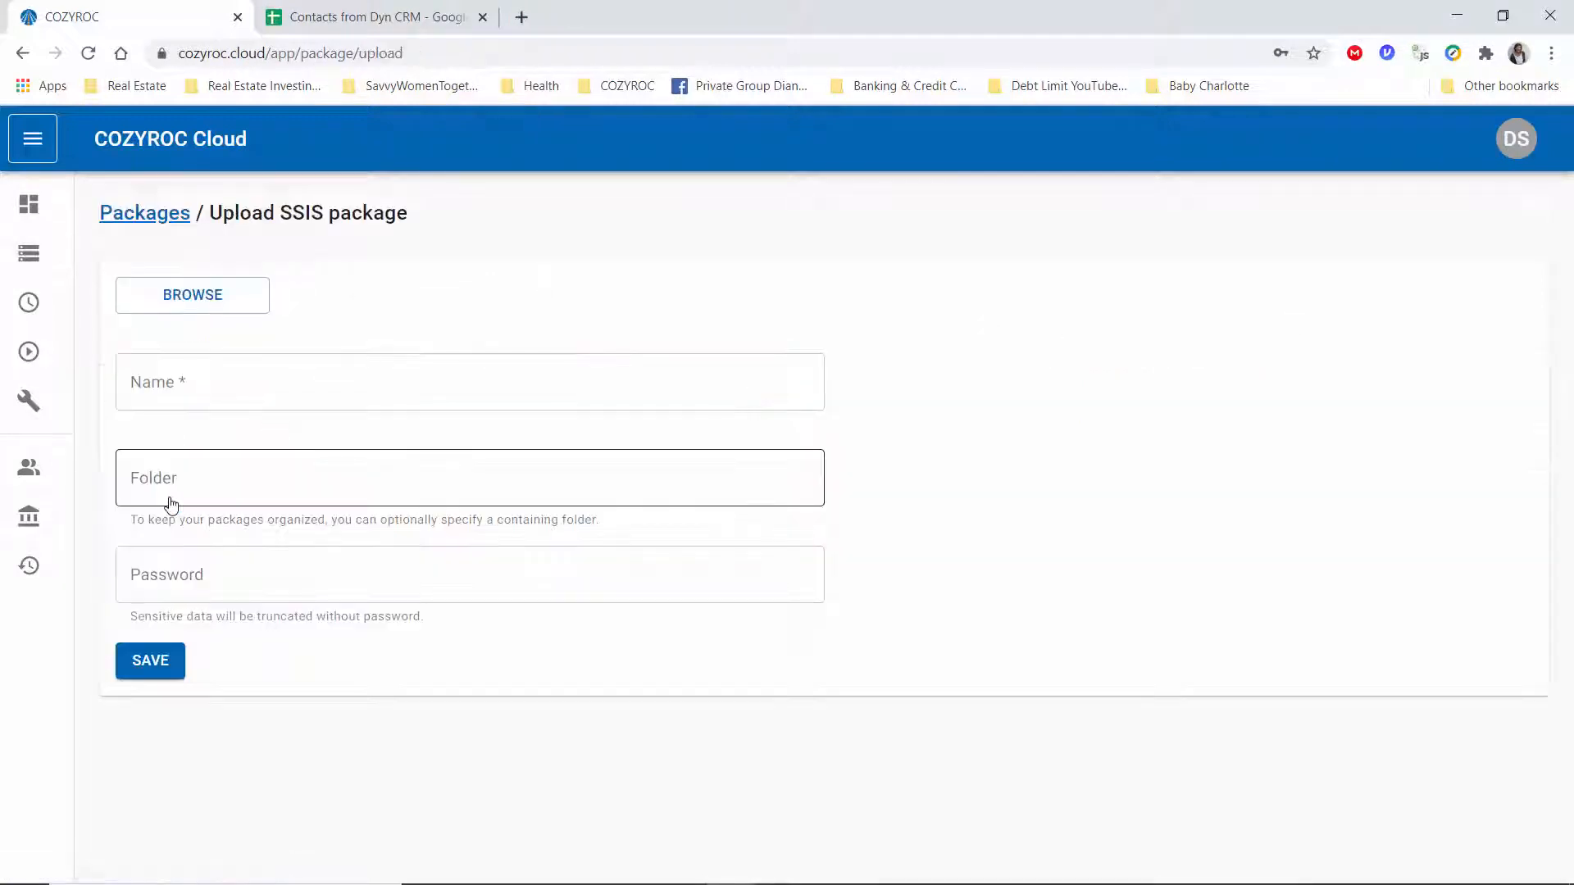
- Choose CRM to Google Sheets.dtsx as the package file and set its folder to Demo
{"action": "left_click", "coordinate": [171, 383]}
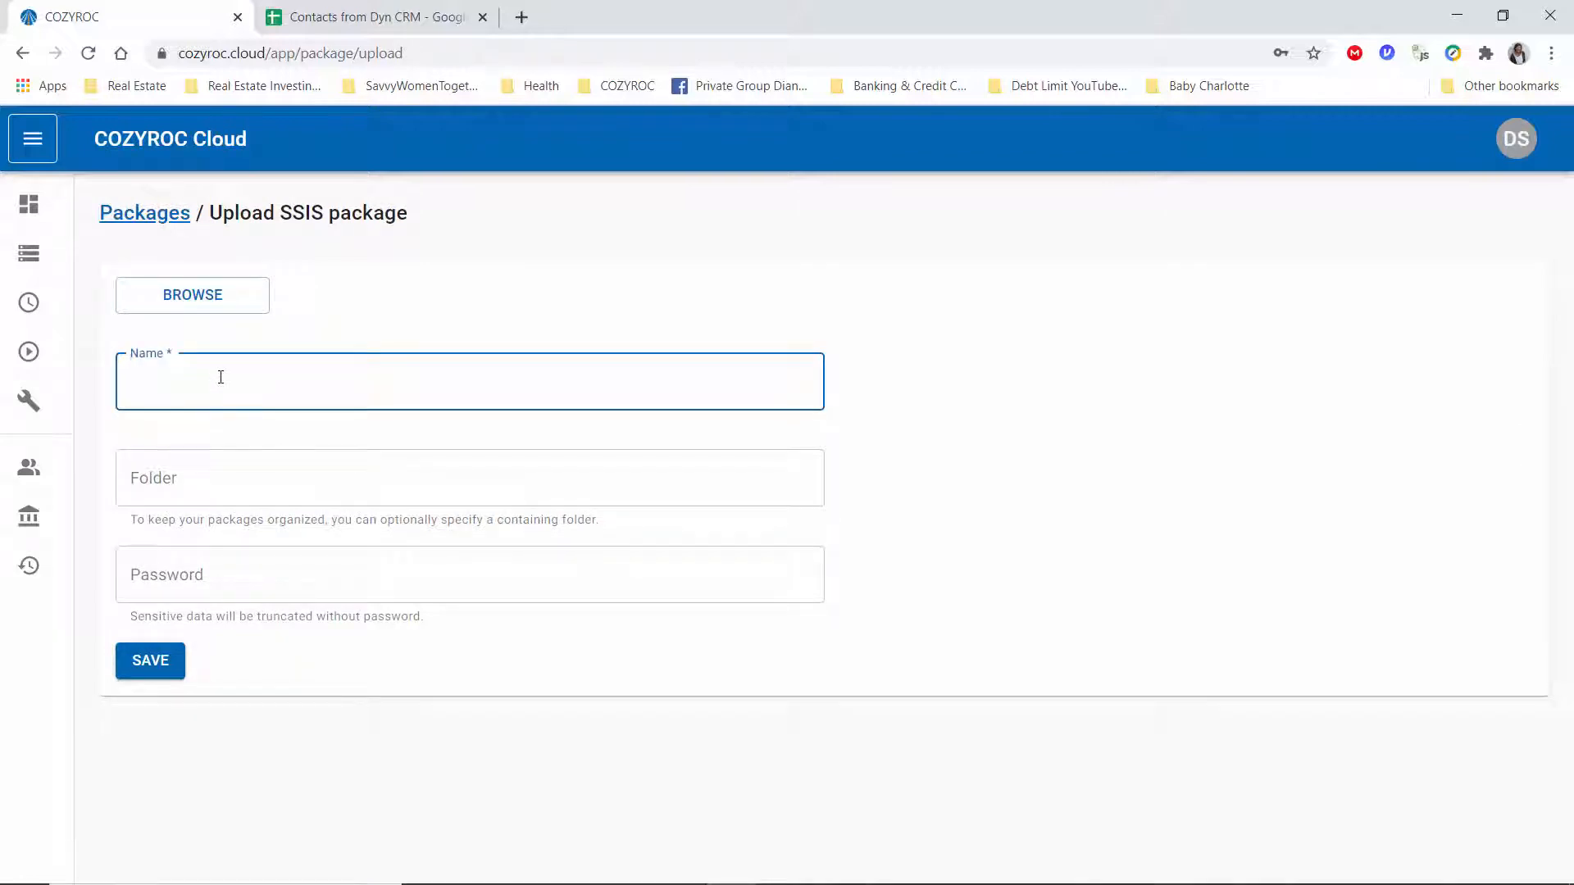
{"action": "left_click", "coordinate": [202, 296]}
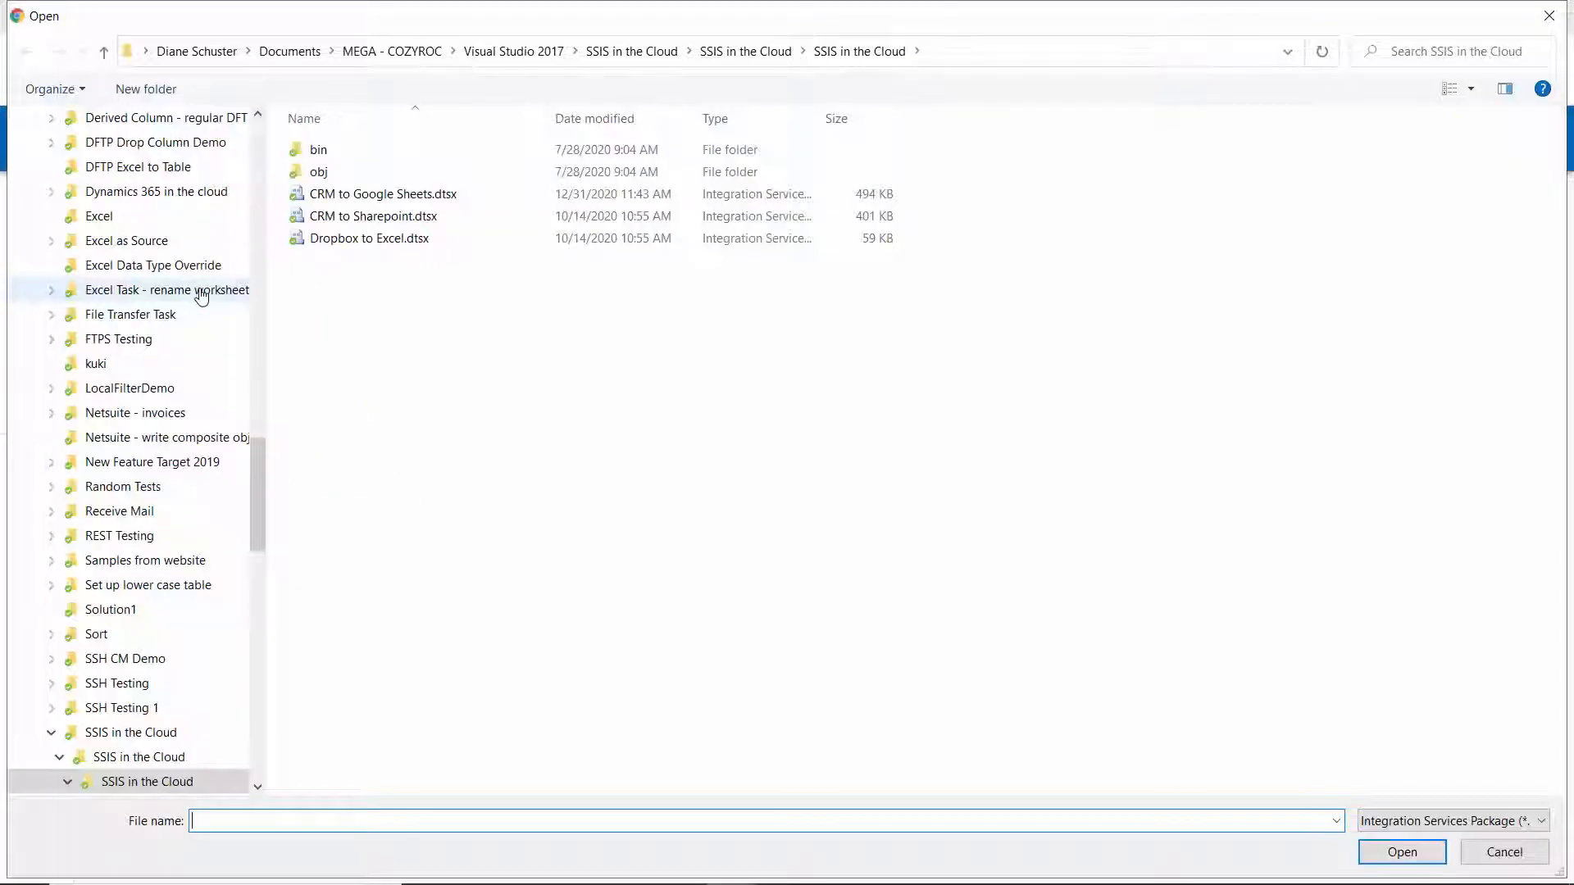
{"action": "double_click", "coordinate": [361, 197]}
{"action": "left_click", "coordinate": [182, 479]}
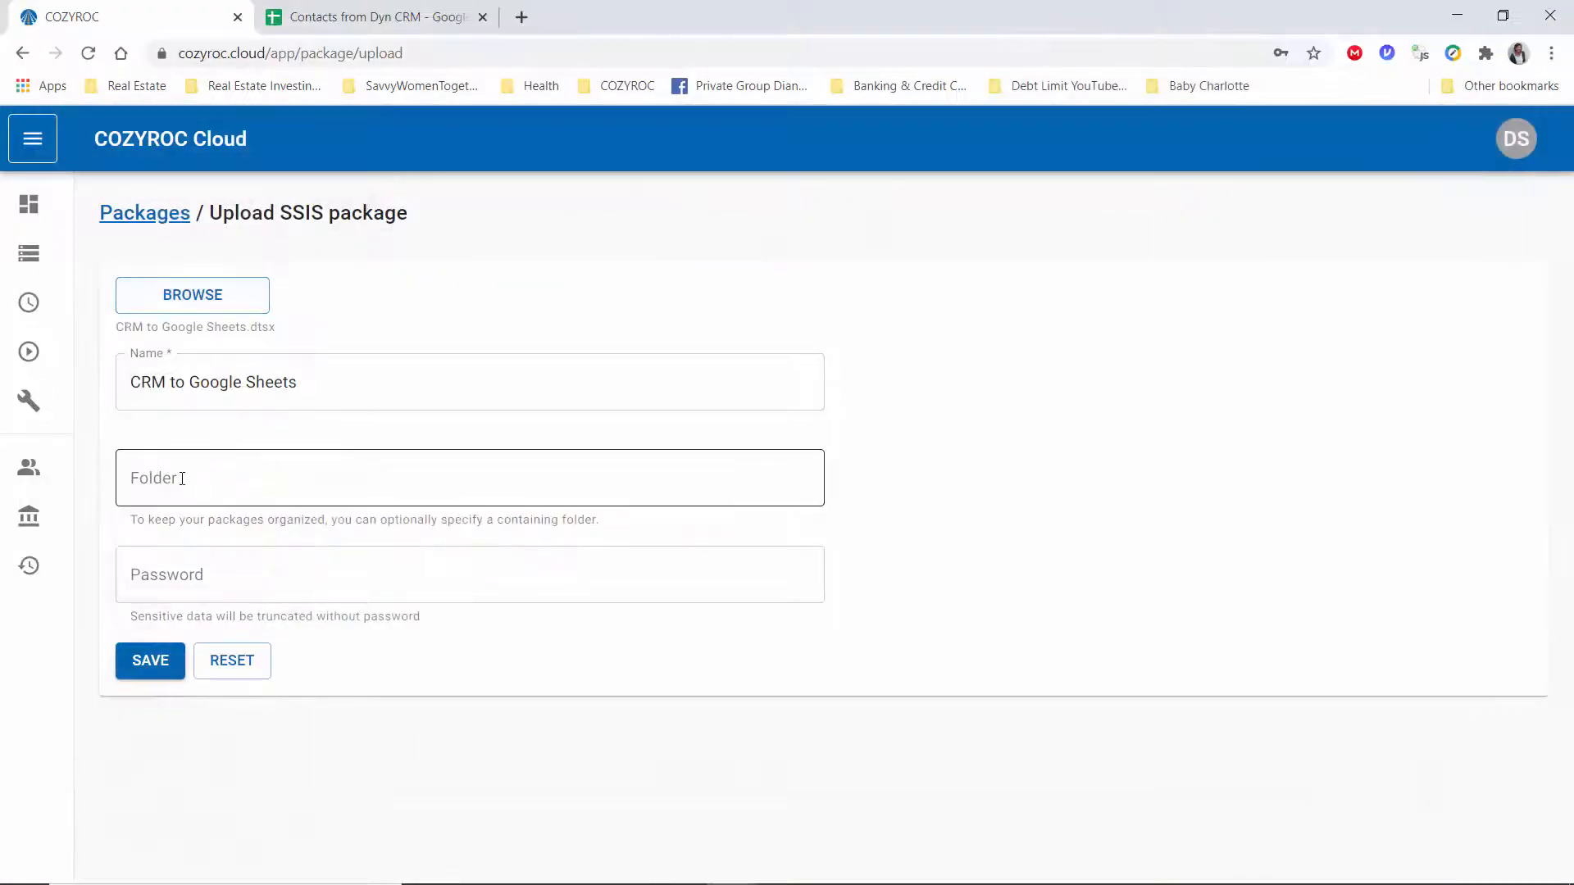
{"action": "type", "text": "Demo"}
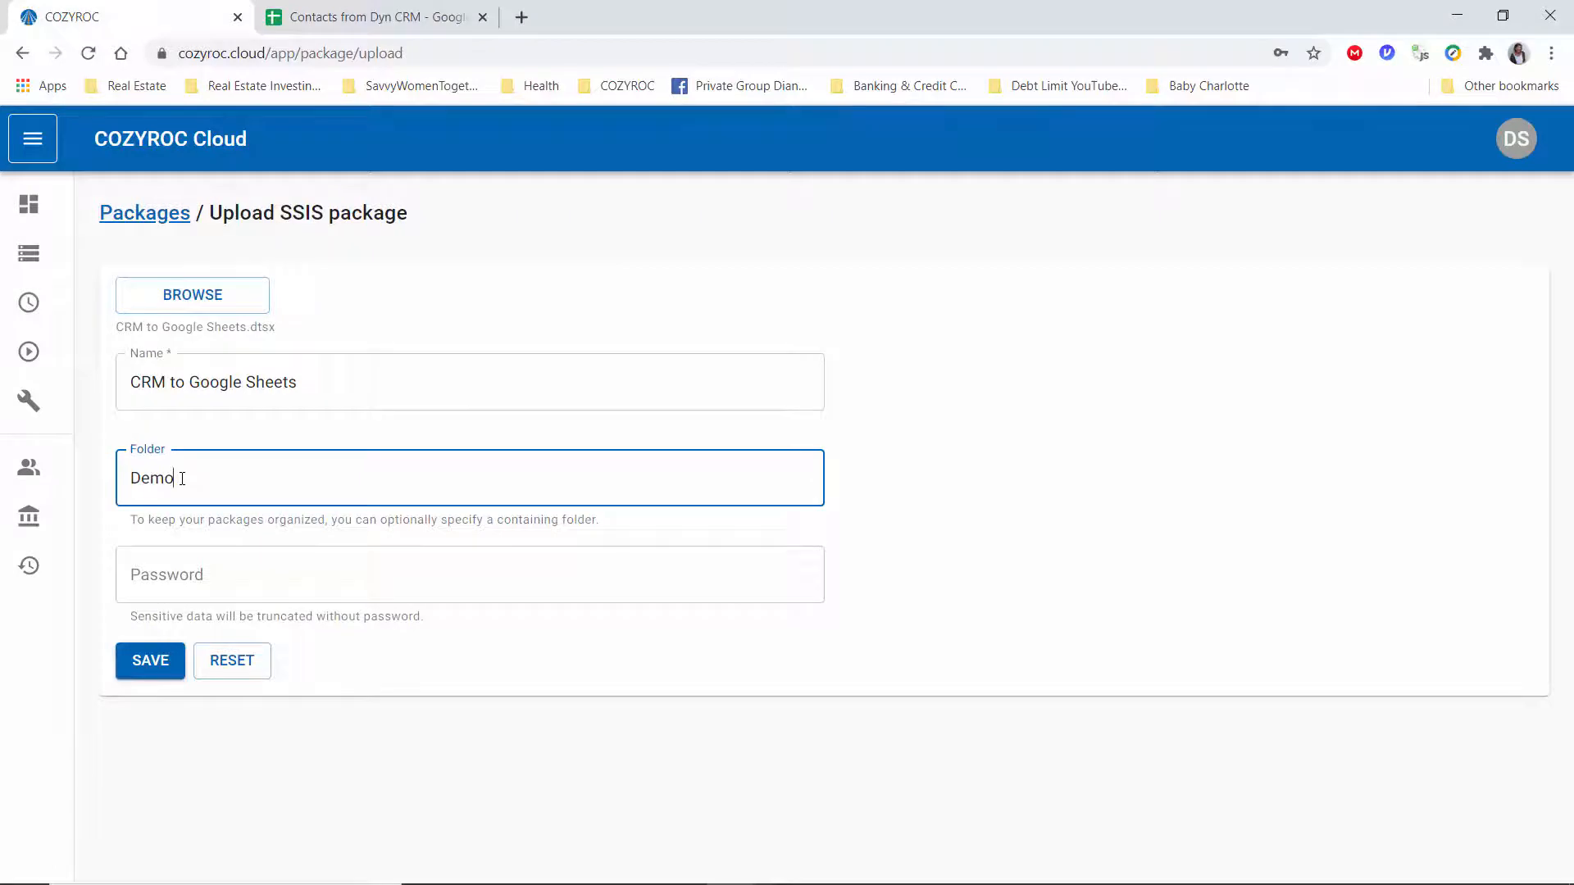
- Enter the package password and save the package upload
{"action": "left_click", "coordinate": [177, 582]}
{"action": "type", "text": "•"}
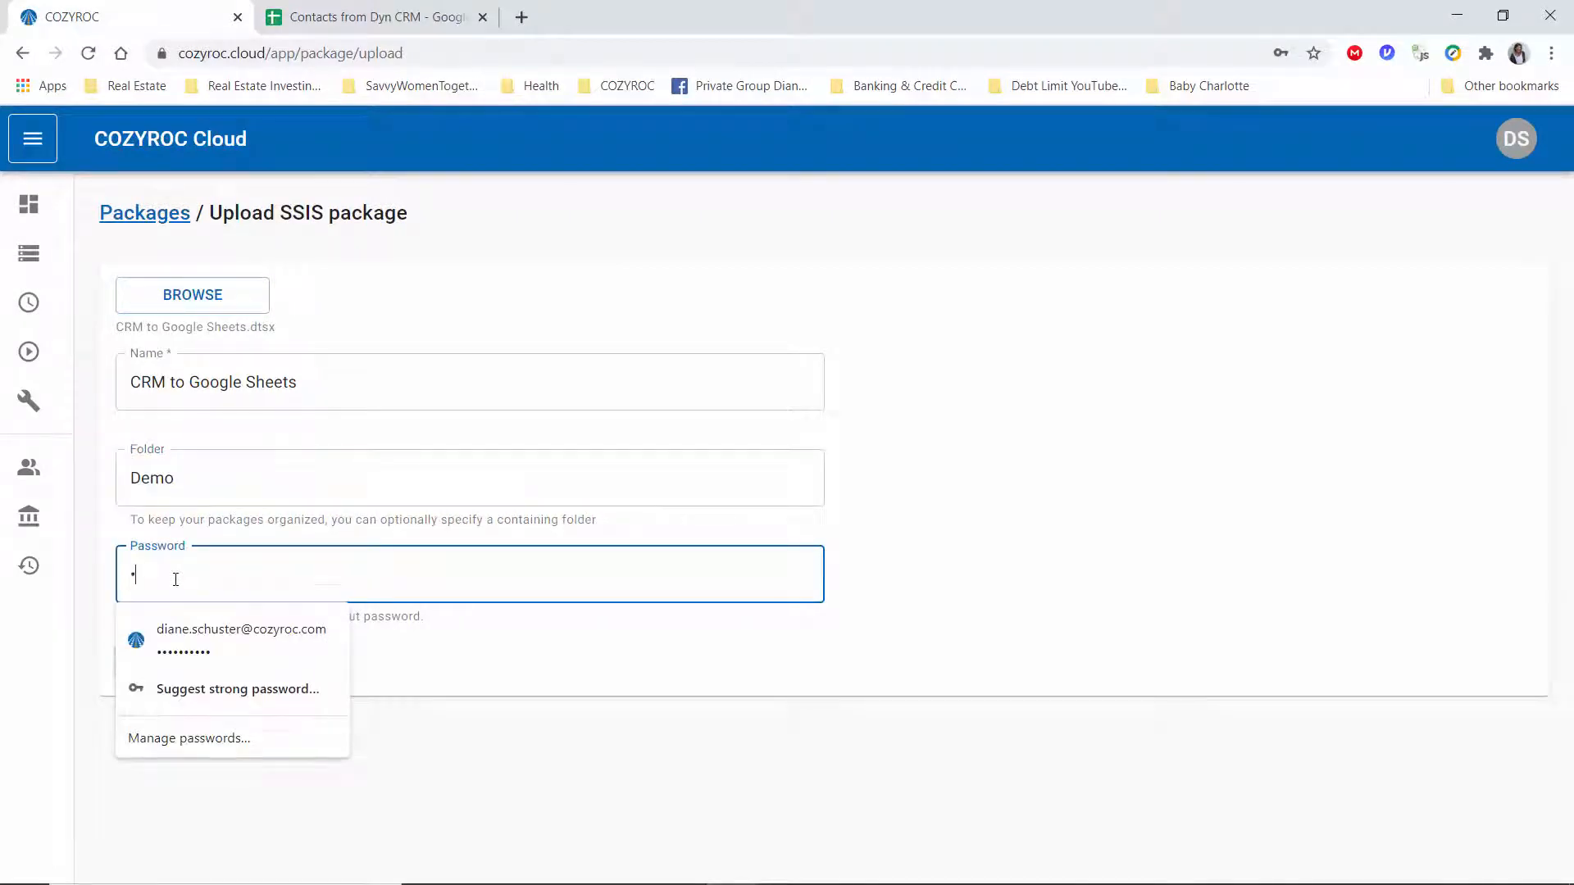
{"action": "type", "text": "•••••••••"}
{"action": "key", "text": "Tab"}
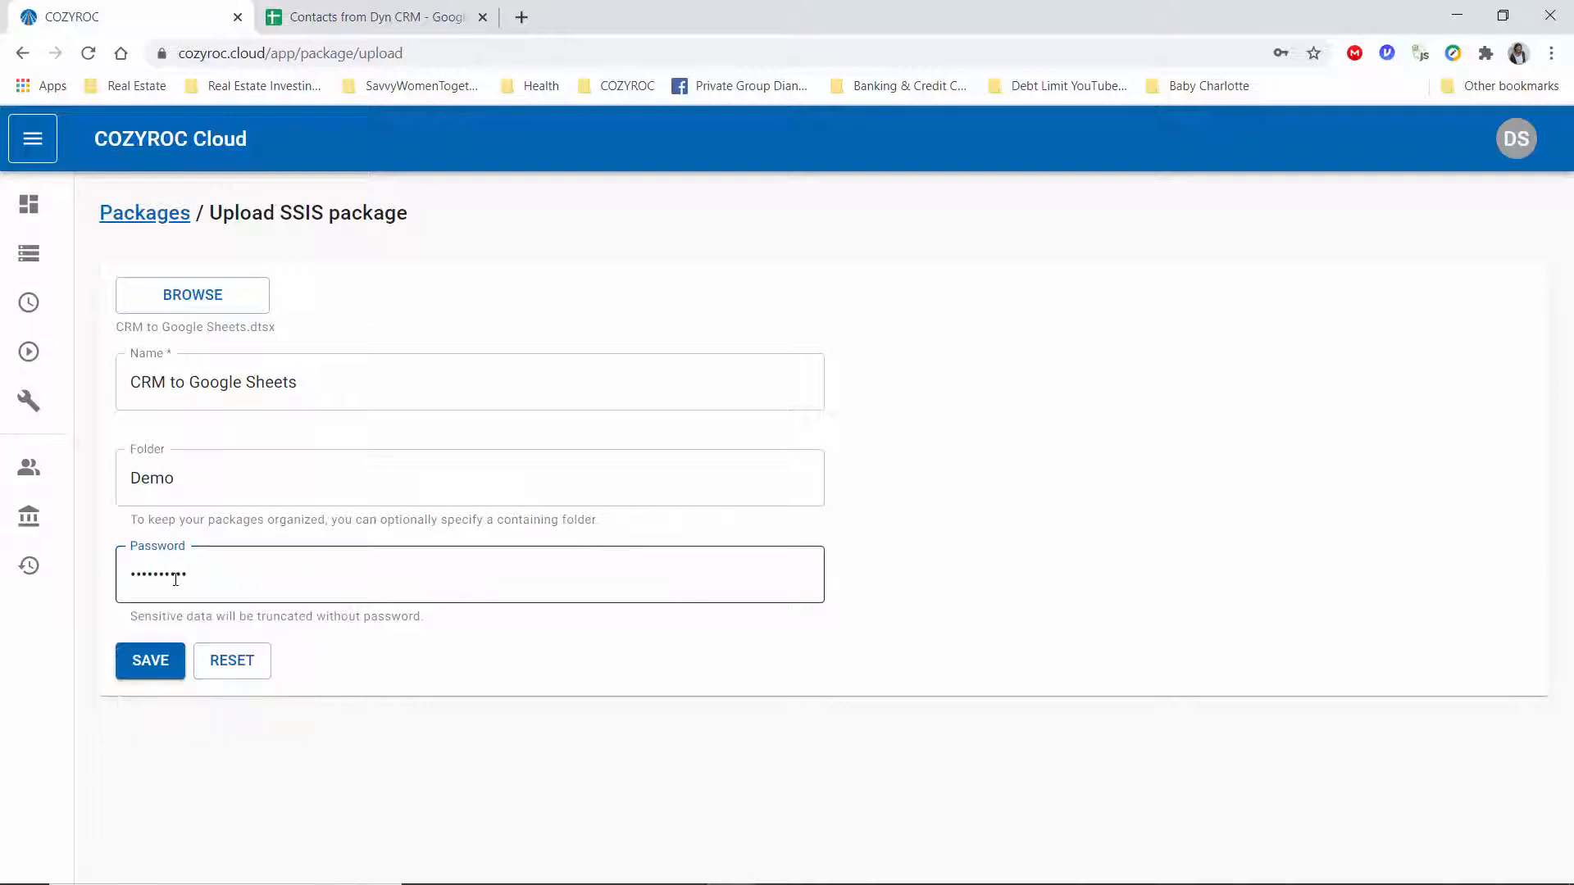
{"action": "left_click", "coordinate": [150, 667]}
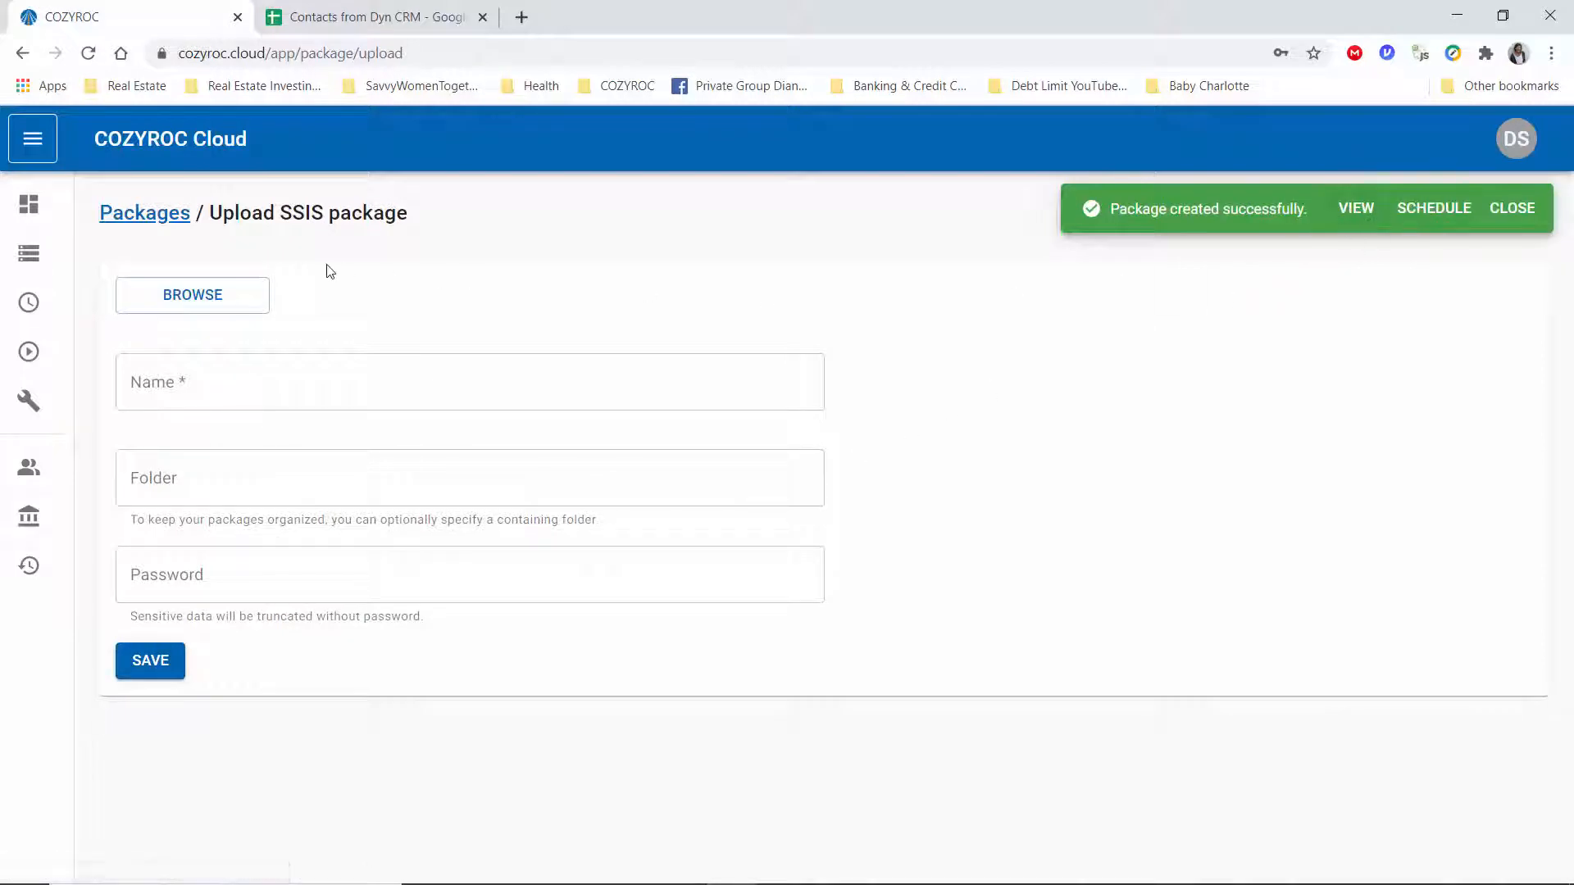
- Return to the package list, dismiss the browser's offer to save the password, and open the CRM to Google Sheets package
{"action": "left_click", "coordinate": [29, 257]}
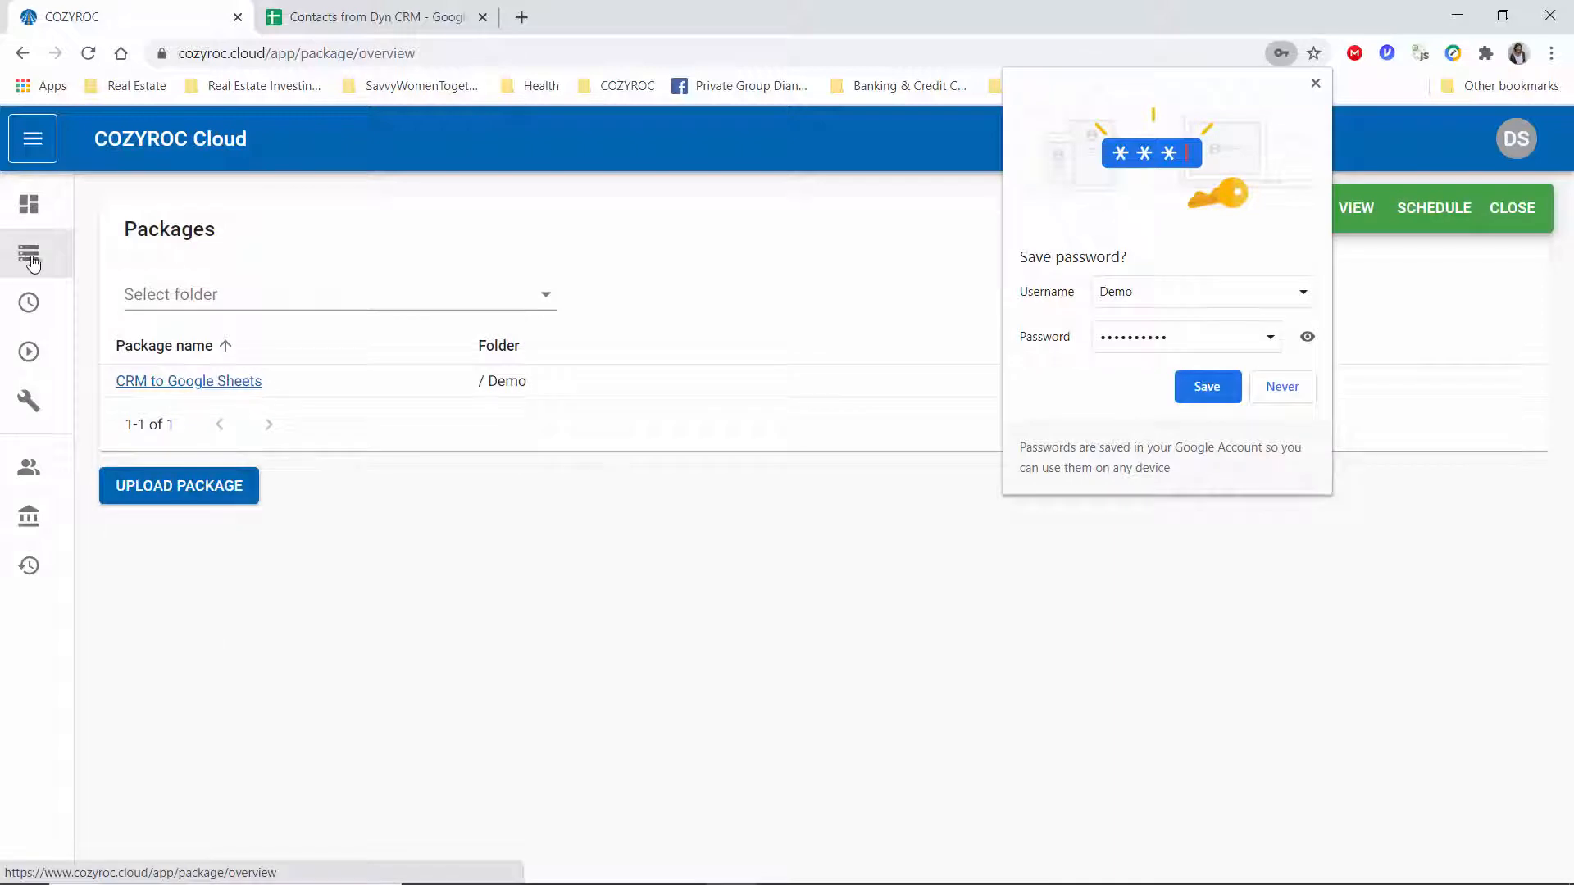
{"action": "left_click", "coordinate": [1316, 83]}
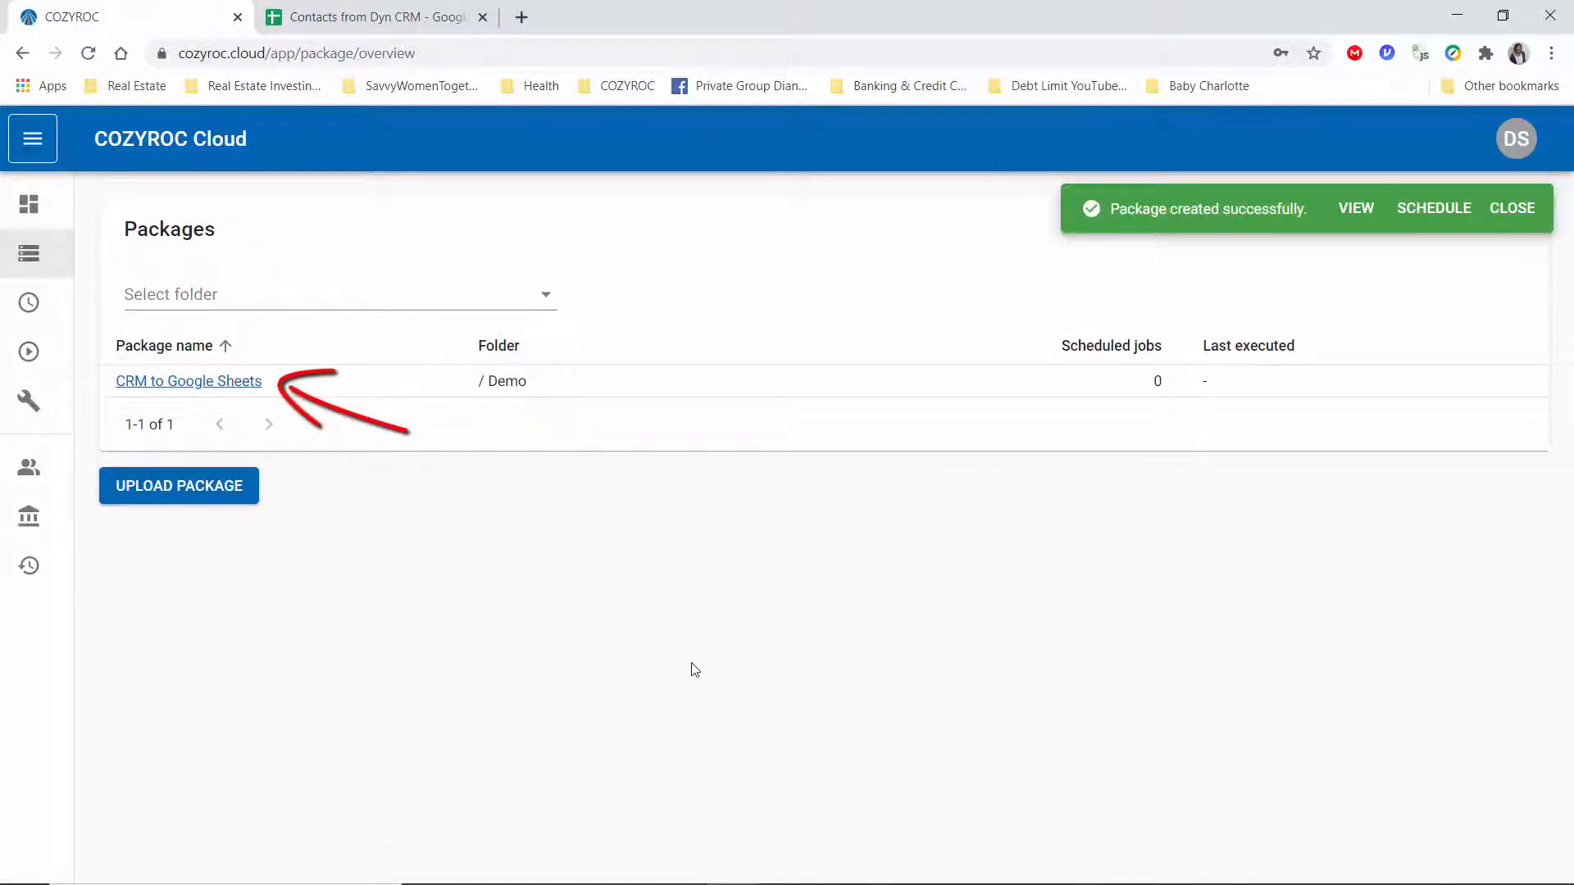
{"action": "left_click", "coordinate": [213, 382]}
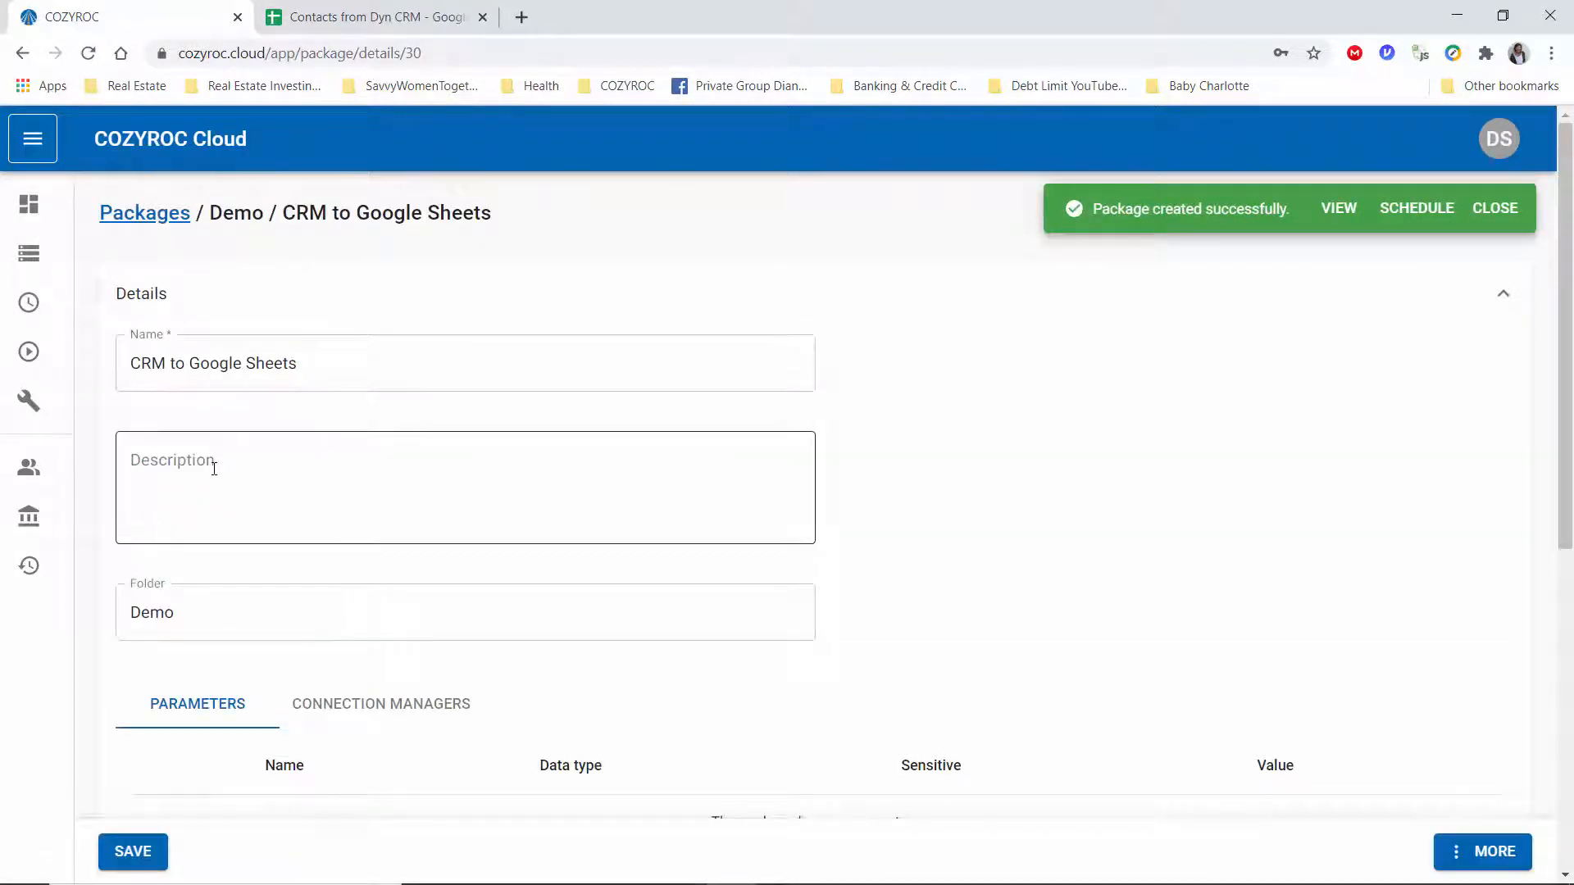
- Examine the properties of Dynamics CRM Connection Manager 1 in the package's connection managers
{"action": "left_click", "coordinate": [377, 710]}
{"action": "scroll", "coordinate": [1089, 455], "scroll_direction": "down", "scroll_amount": 5}
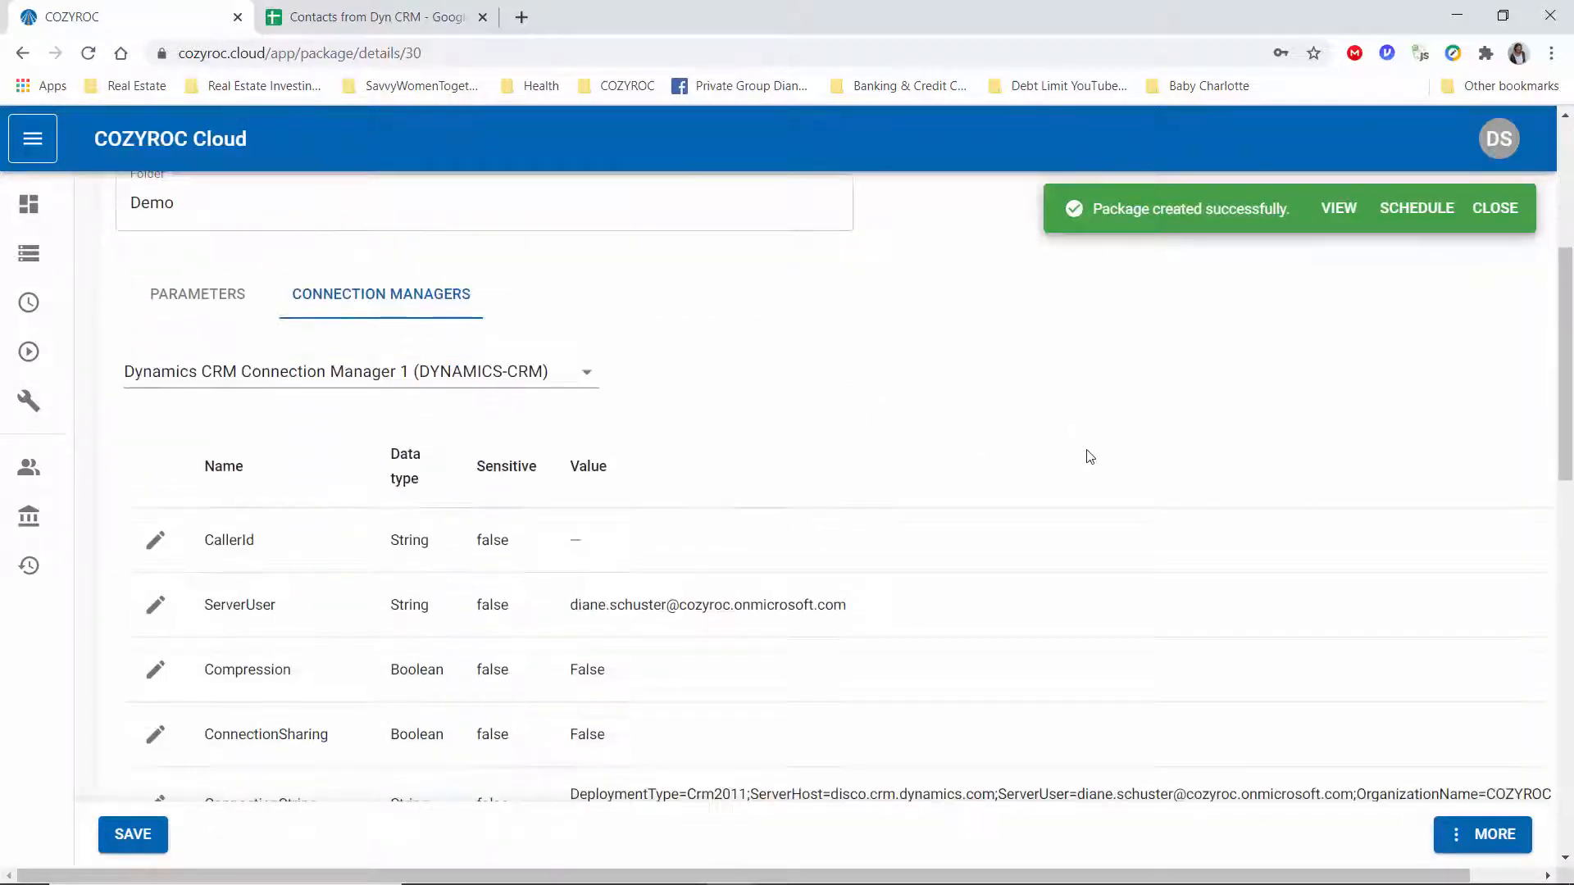
{"action": "scroll", "coordinate": [1021, 510], "scroll_direction": "down", "scroll_amount": 7}
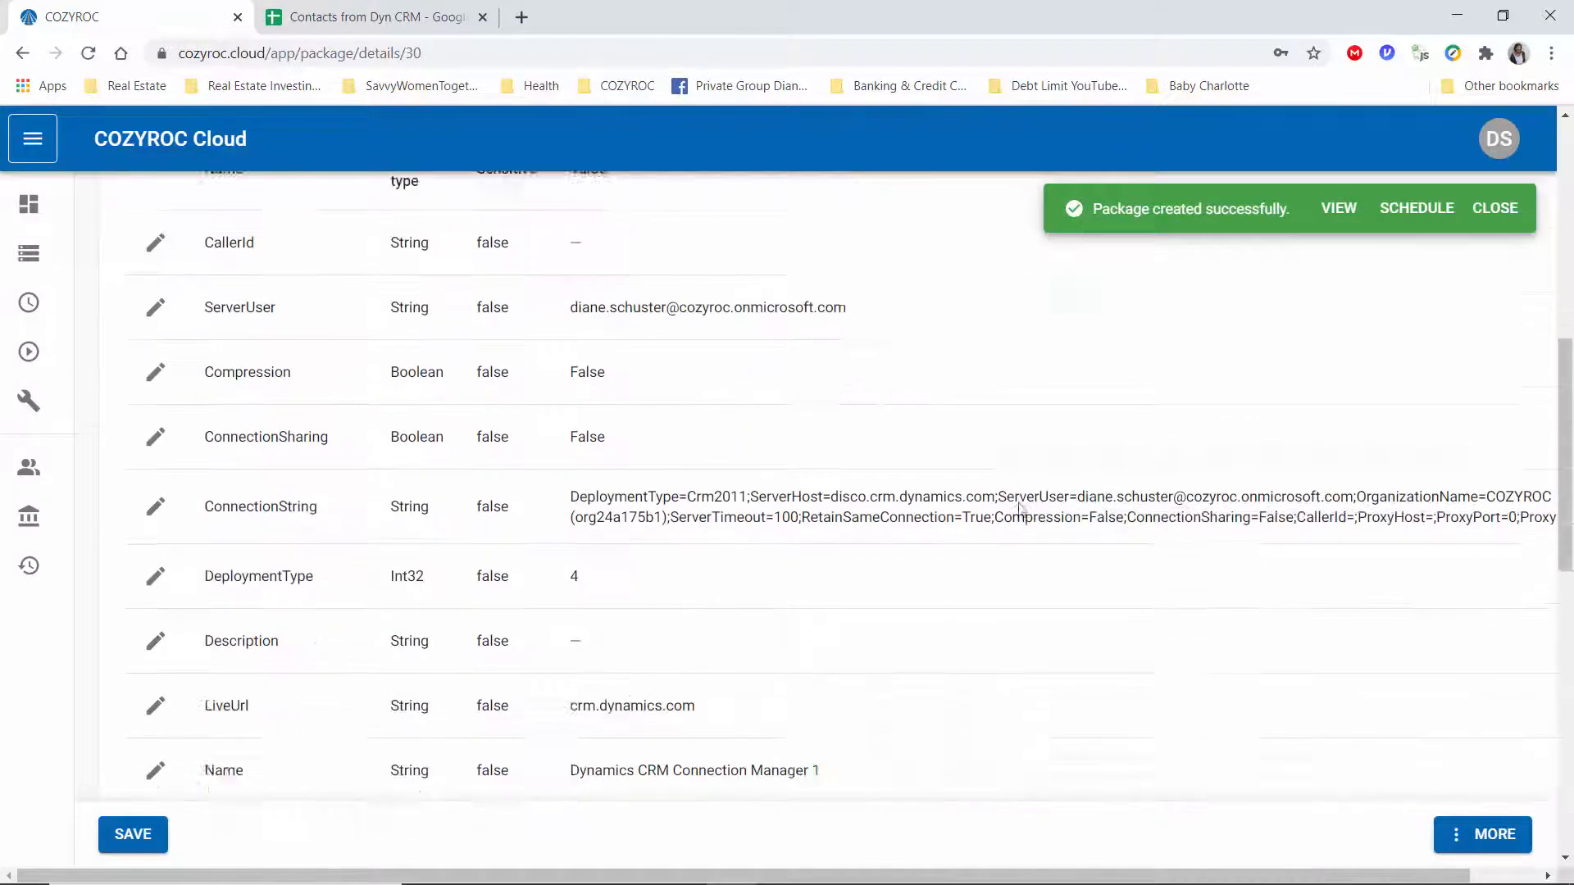
{"action": "scroll", "coordinate": [1020, 510], "scroll_direction": "down", "scroll_amount": 4}
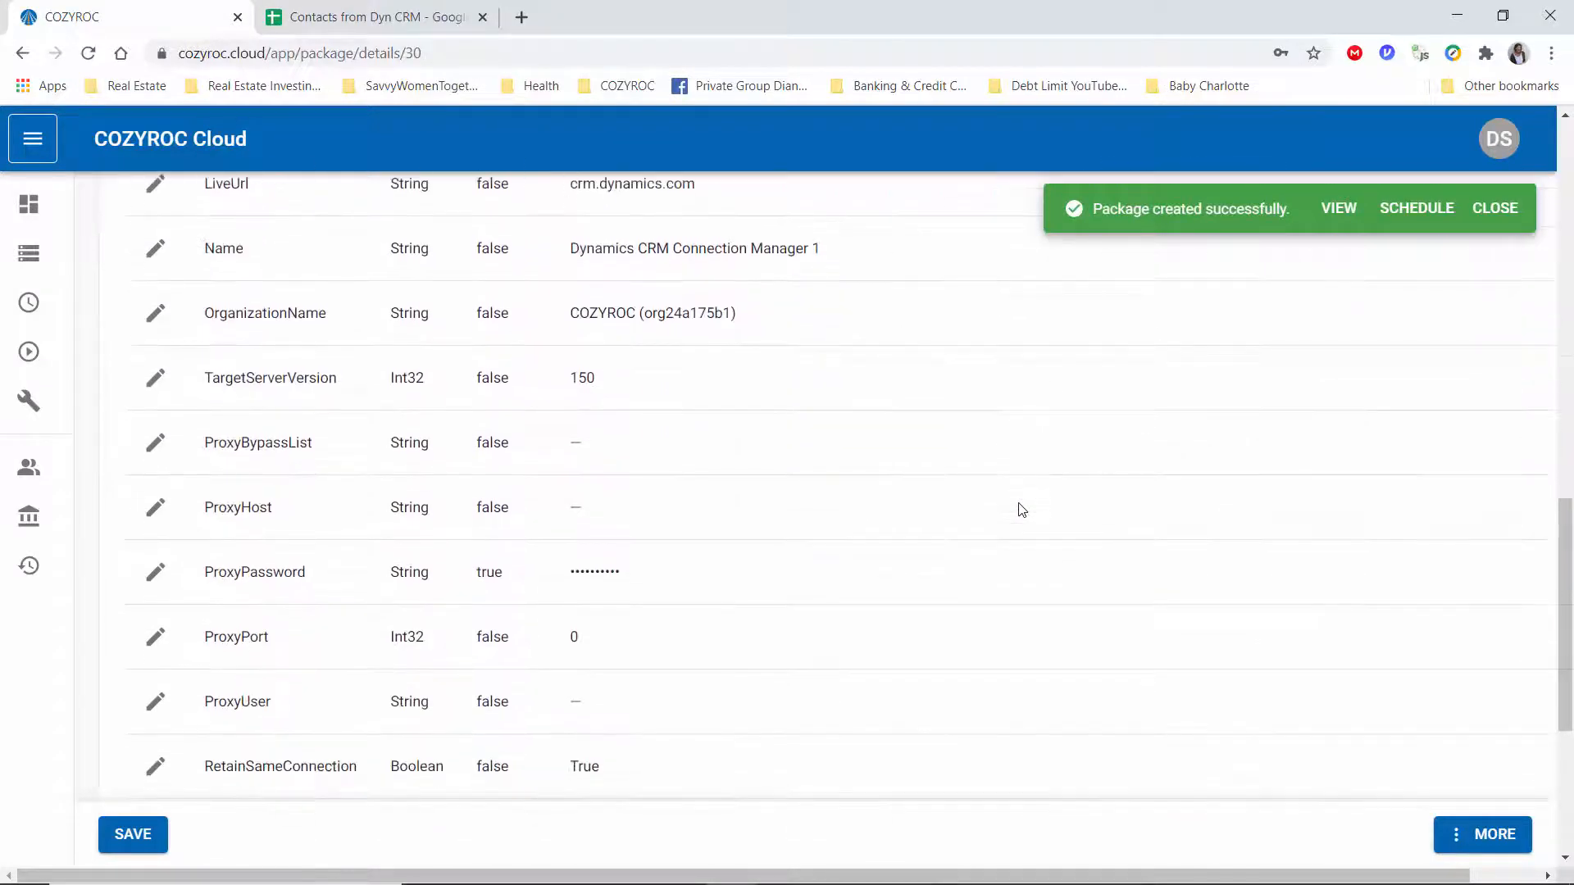
{"action": "scroll", "coordinate": [1021, 510], "scroll_direction": "down", "scroll_amount": 1}
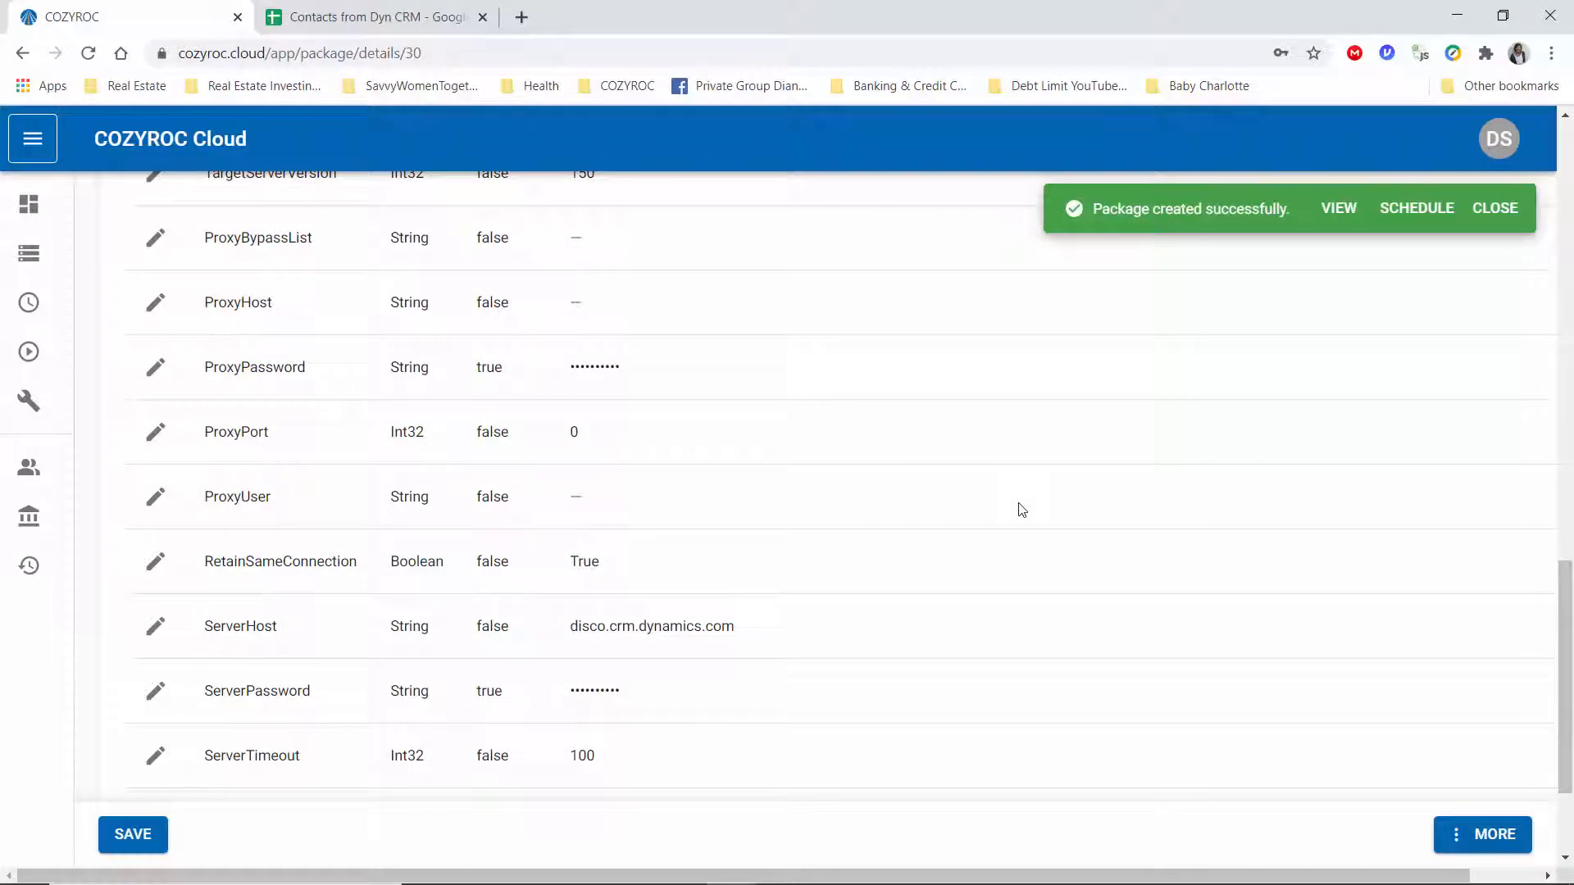
{"action": "scroll", "coordinate": [1020, 510], "scroll_direction": "up", "scroll_amount": 12}
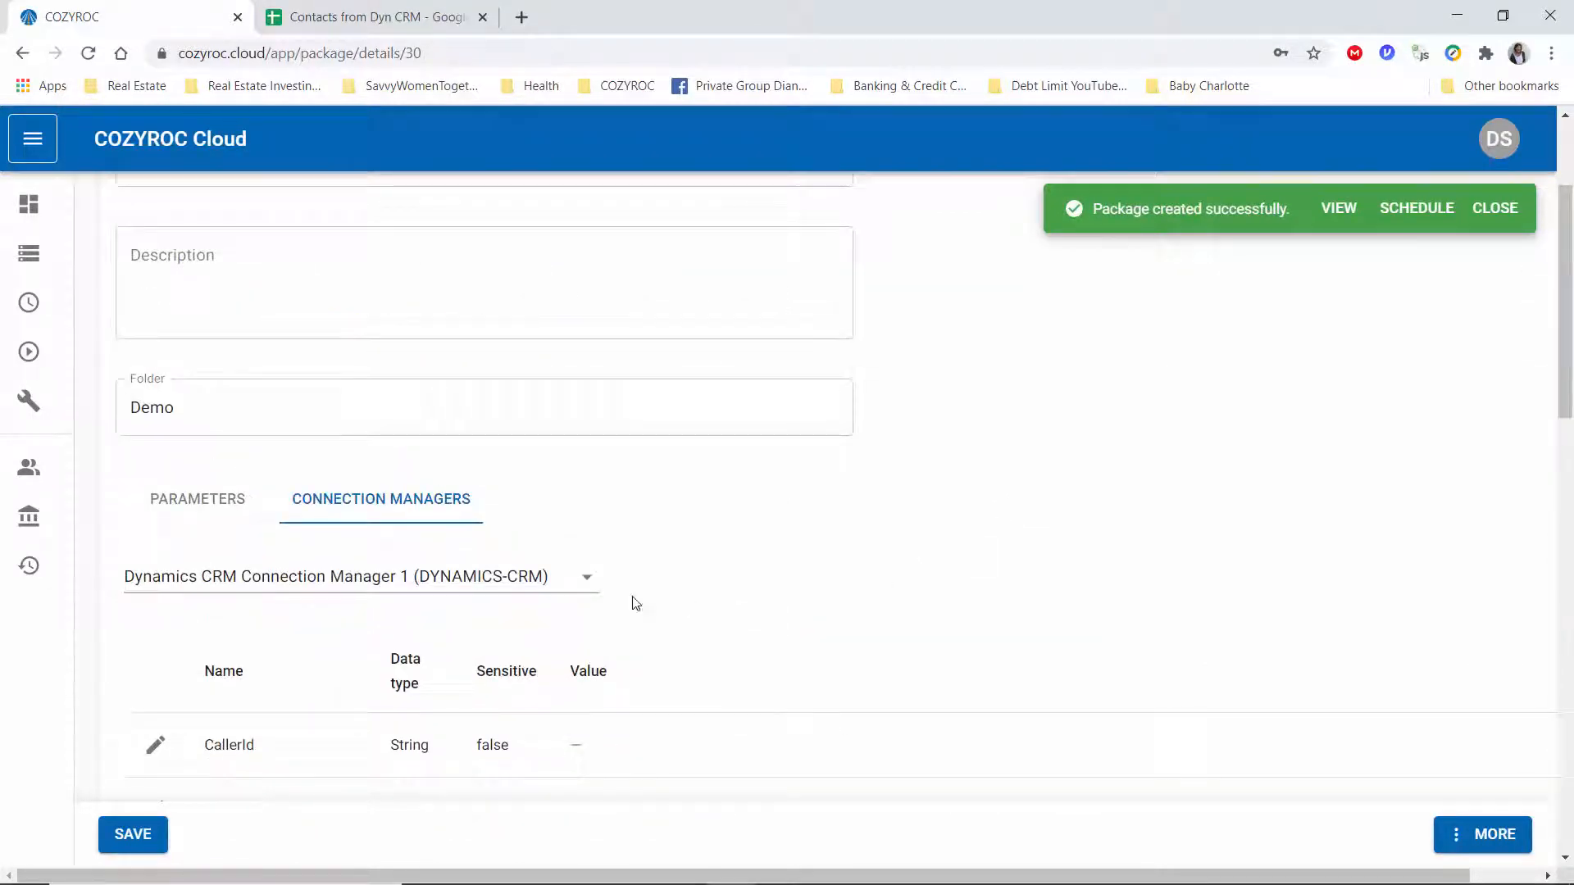
- Switch to the Google Sheets CM (REST) connection manager and examine its properties down to TokenFile
{"action": "left_click", "coordinate": [587, 577]}
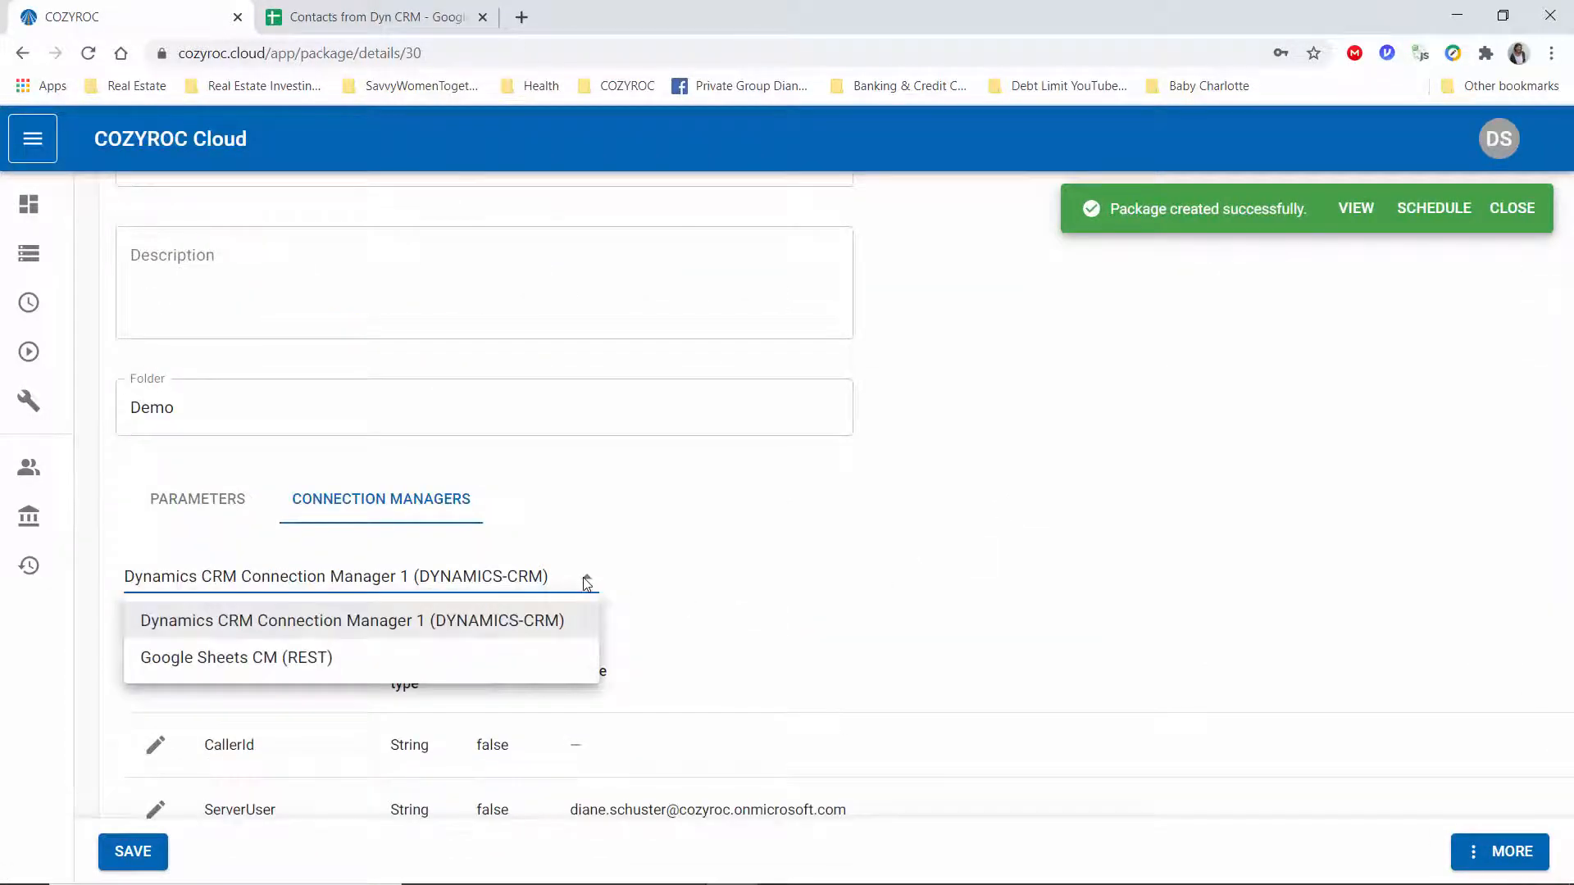
{"action": "left_click", "coordinate": [302, 666]}
{"action": "scroll", "coordinate": [1168, 489], "scroll_direction": "down", "scroll_amount": 4}
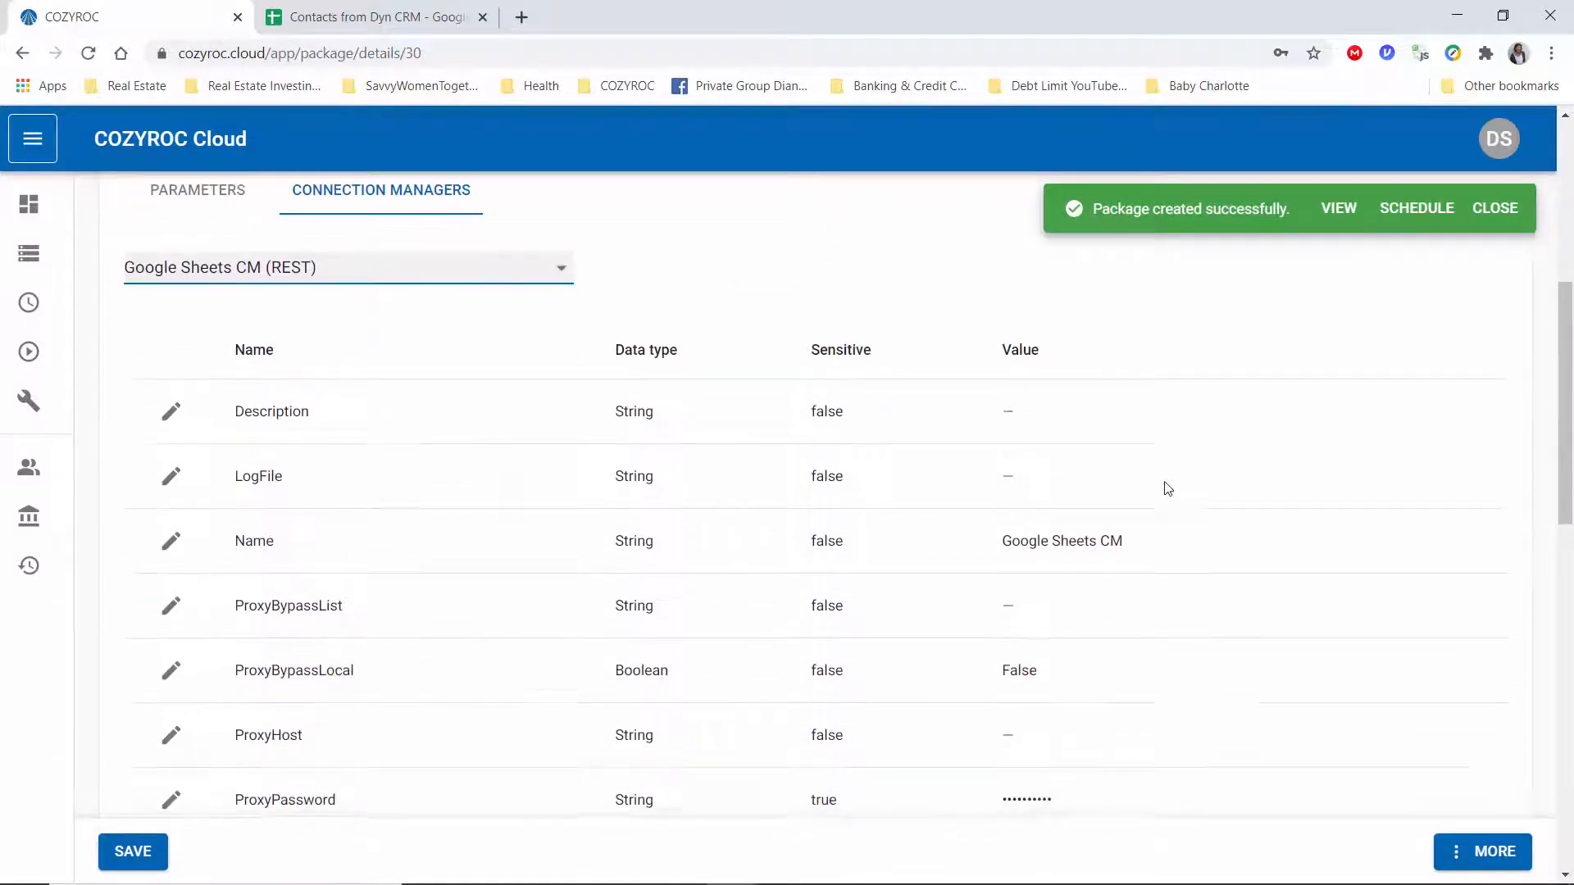
{"action": "scroll", "coordinate": [1169, 489], "scroll_direction": "down", "scroll_amount": 8}
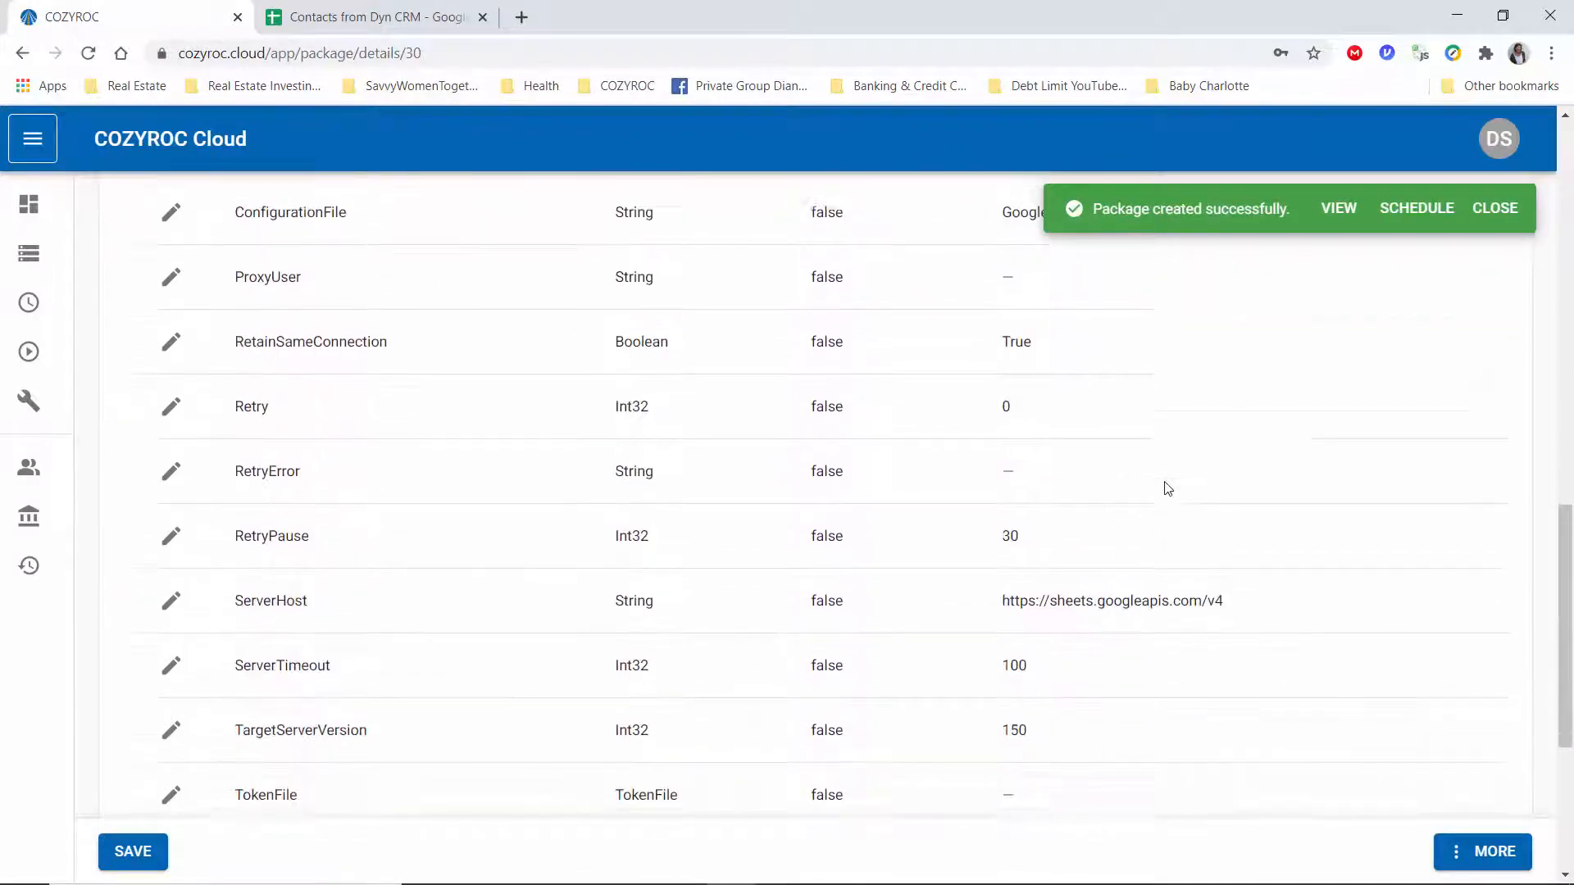
- Open the REST tokens in the parameterization area and start uploading a new token
{"action": "scroll", "coordinate": [1168, 489], "scroll_direction": "down", "scroll_amount": 3}
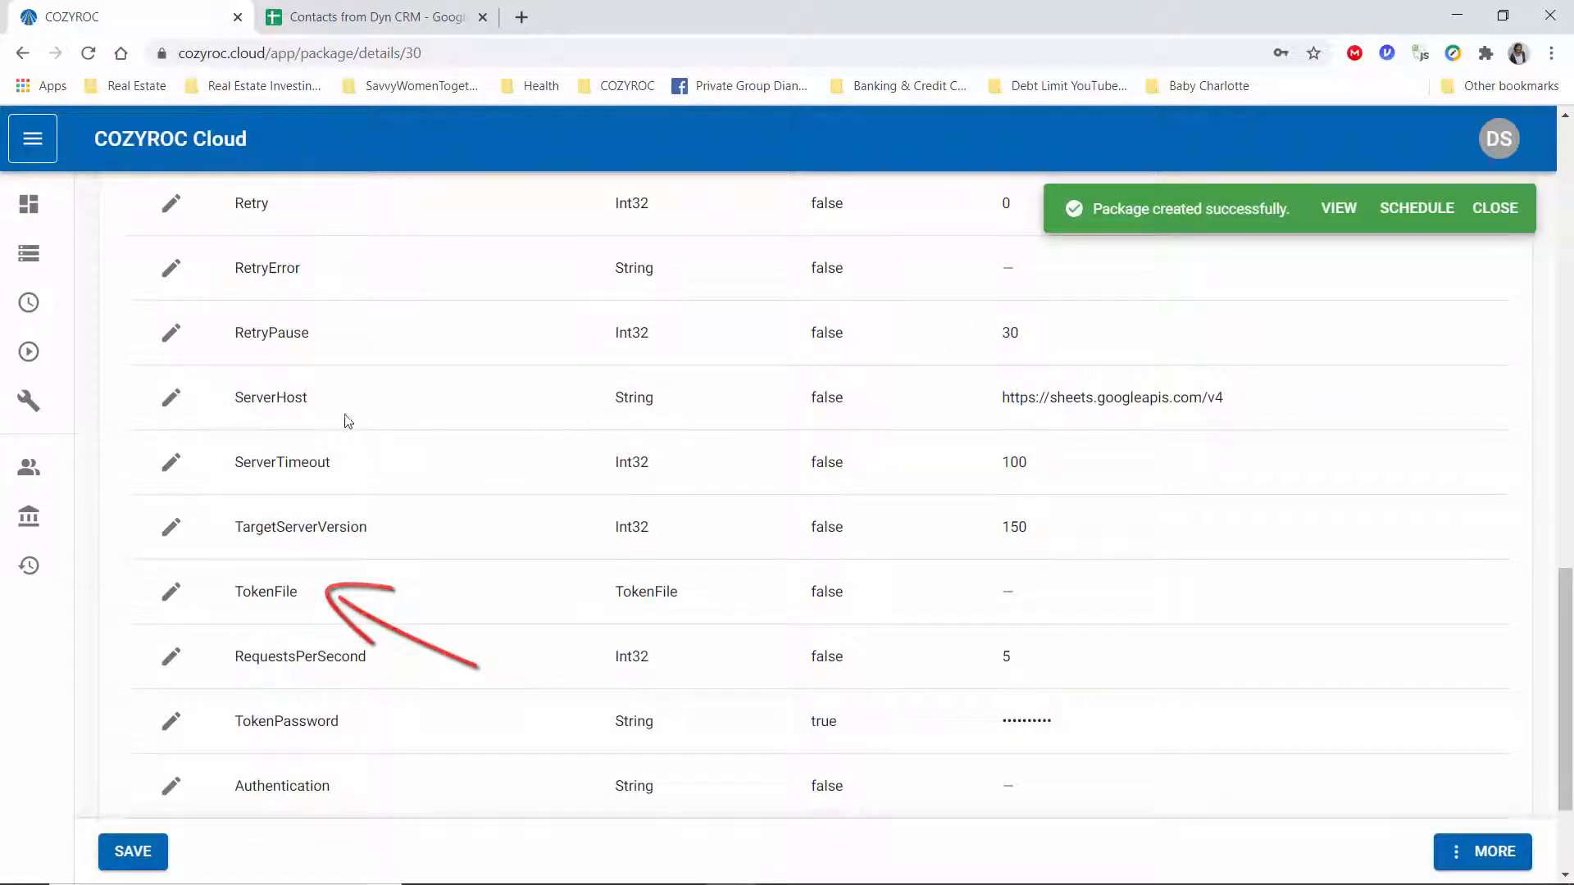
{"action": "left_click", "coordinate": [19, 408]}
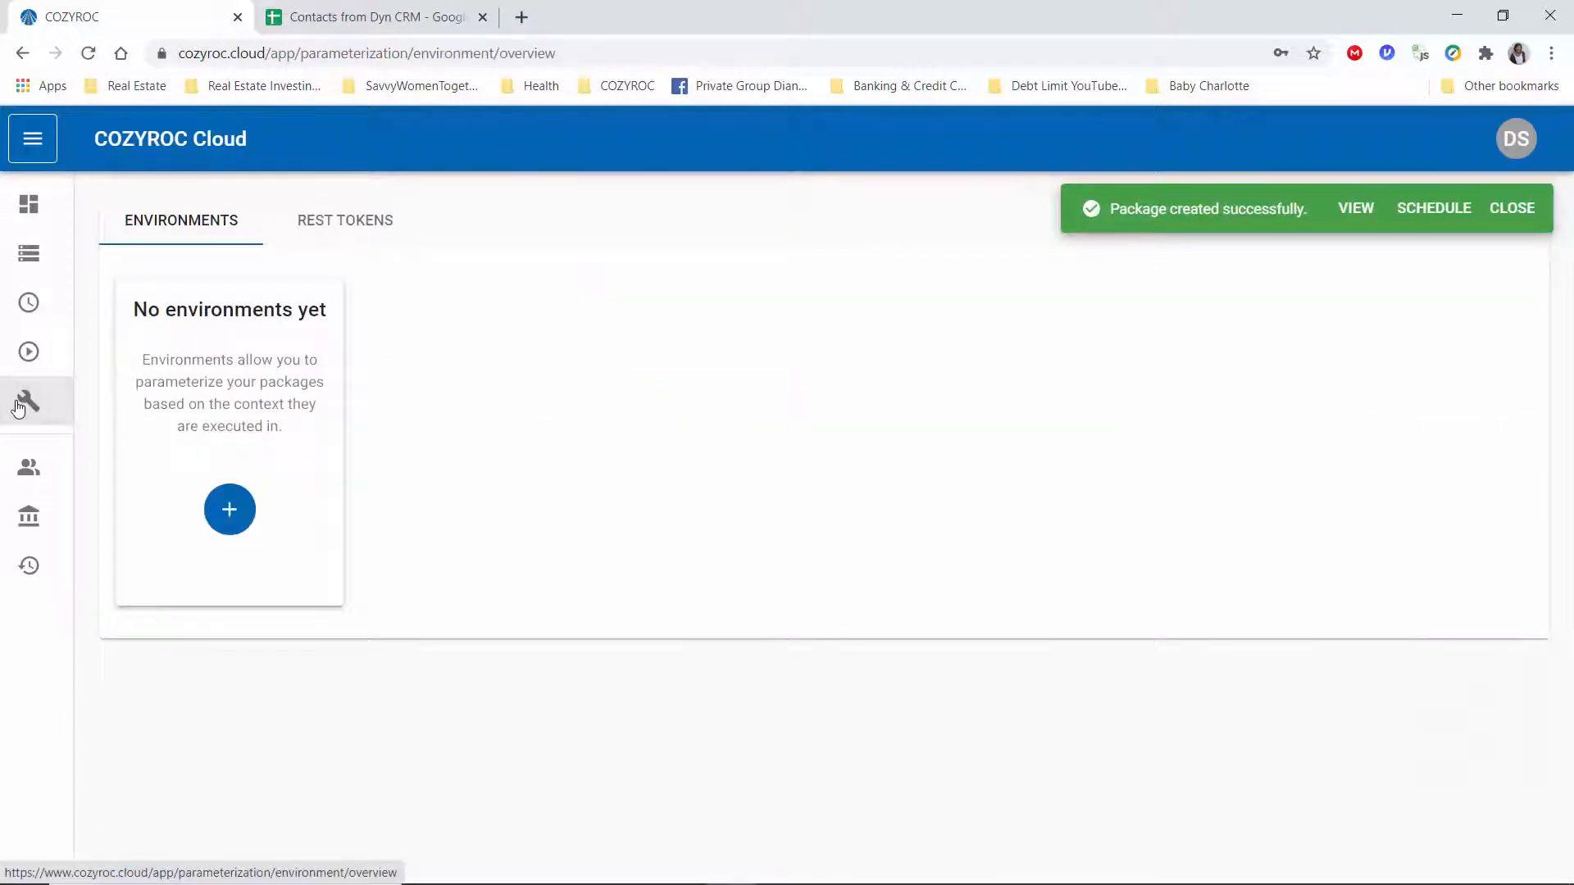
{"action": "left_click", "coordinate": [383, 219]}
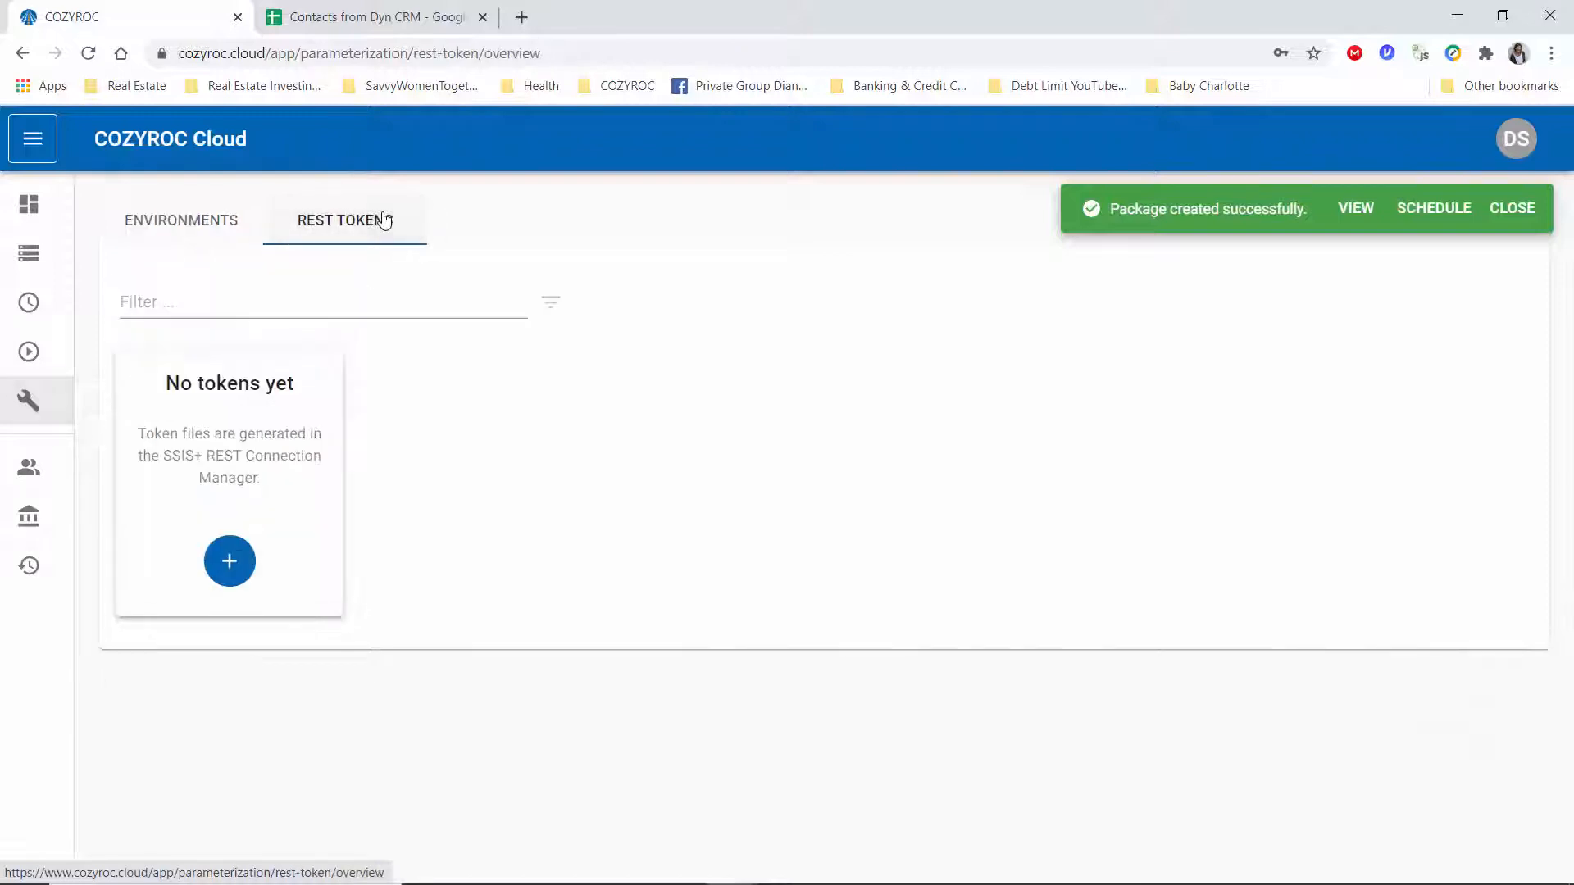
{"action": "left_click", "coordinate": [231, 571]}
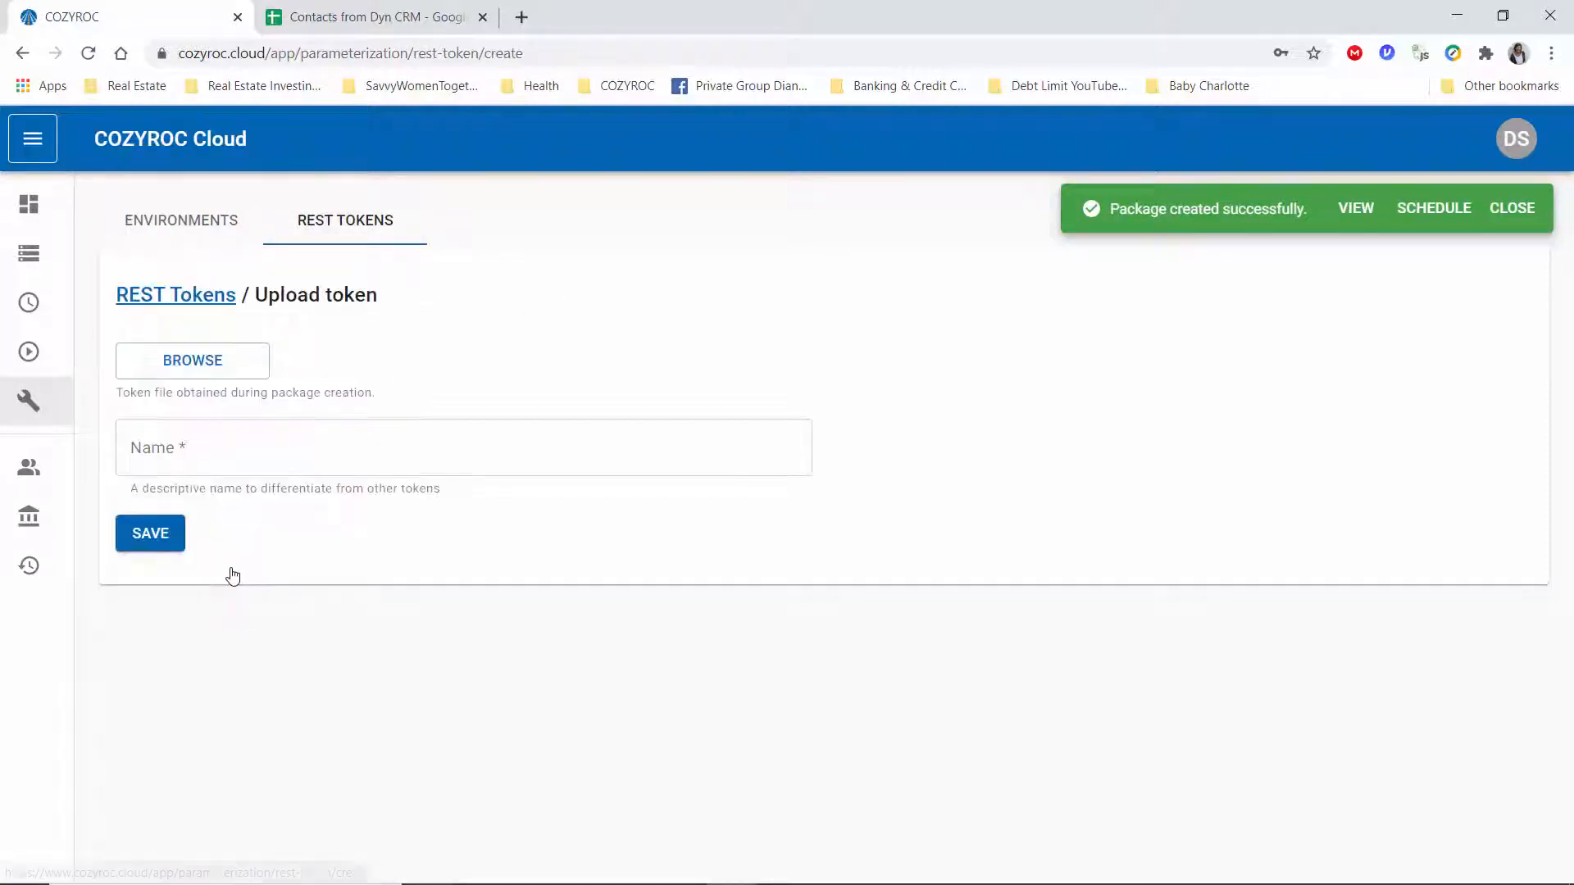
- Upload the Google Drive token XML file dated 2020-12-30 from Cozyroc's REST Token Files folder, saving it as Google Sheets Token
{"action": "left_click", "coordinate": [205, 365]}
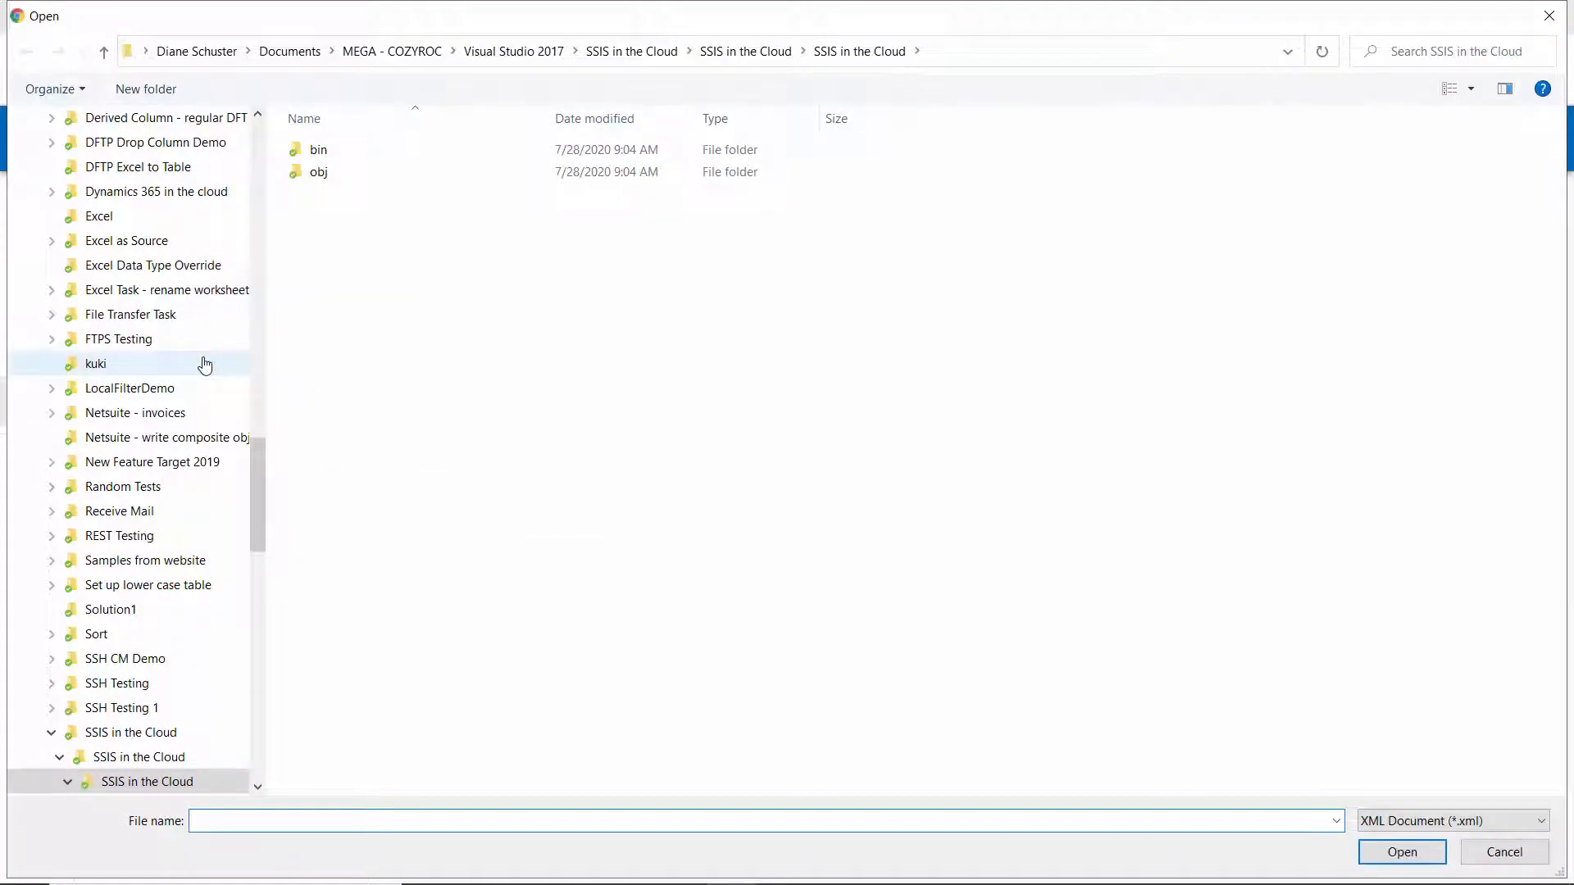
{"action": "left_click", "coordinate": [363, 52]}
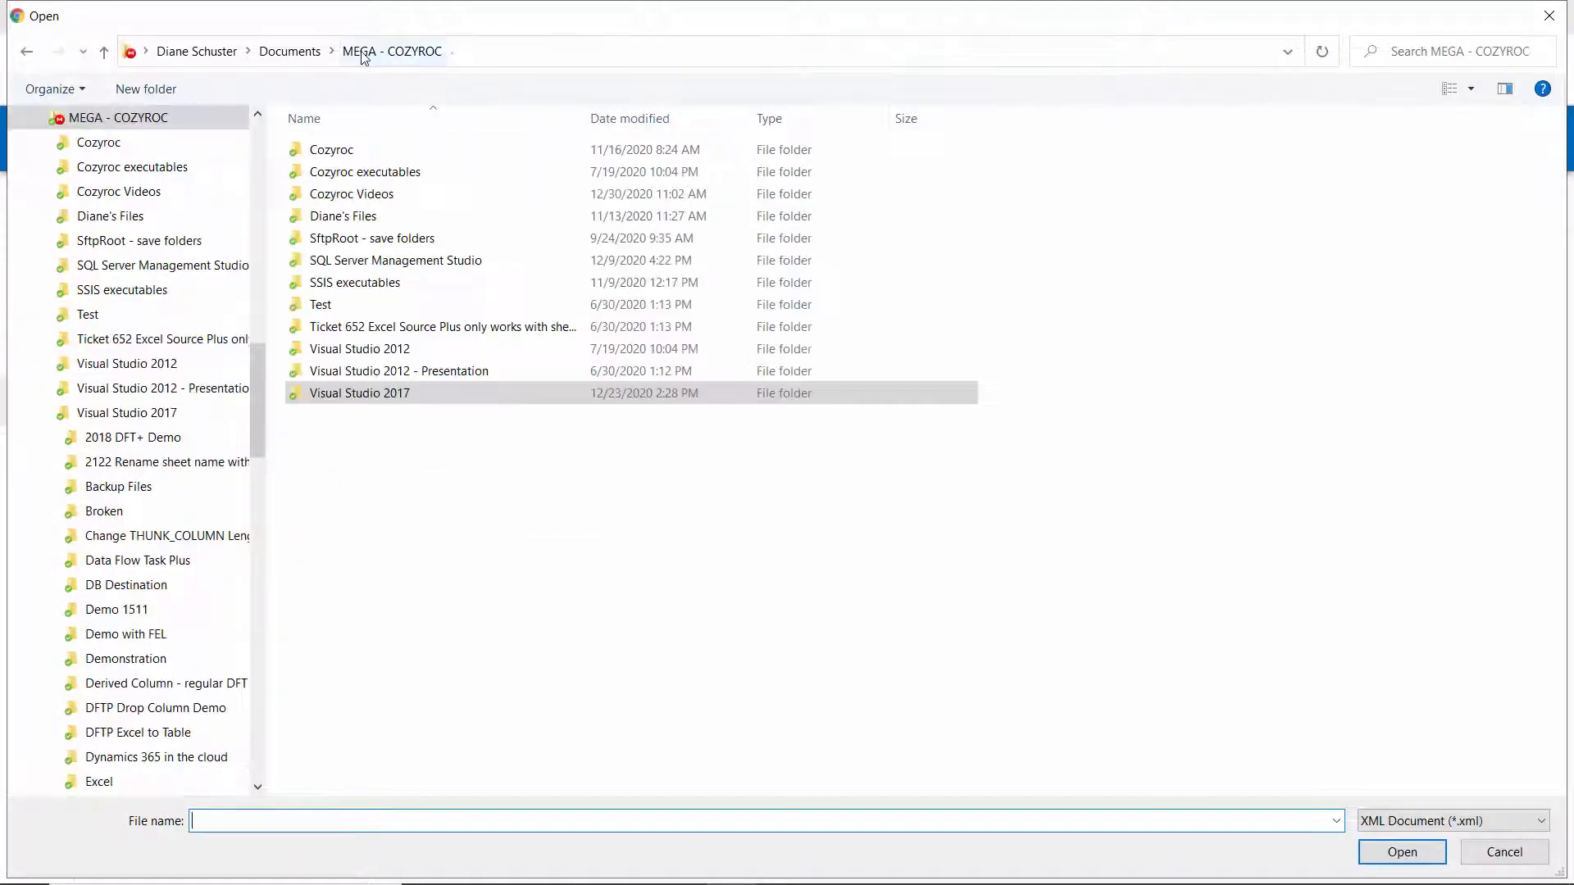
{"action": "double_click", "coordinate": [348, 151]}
{"action": "scroll", "coordinate": [447, 450], "scroll_direction": "down", "scroll_amount": 15}
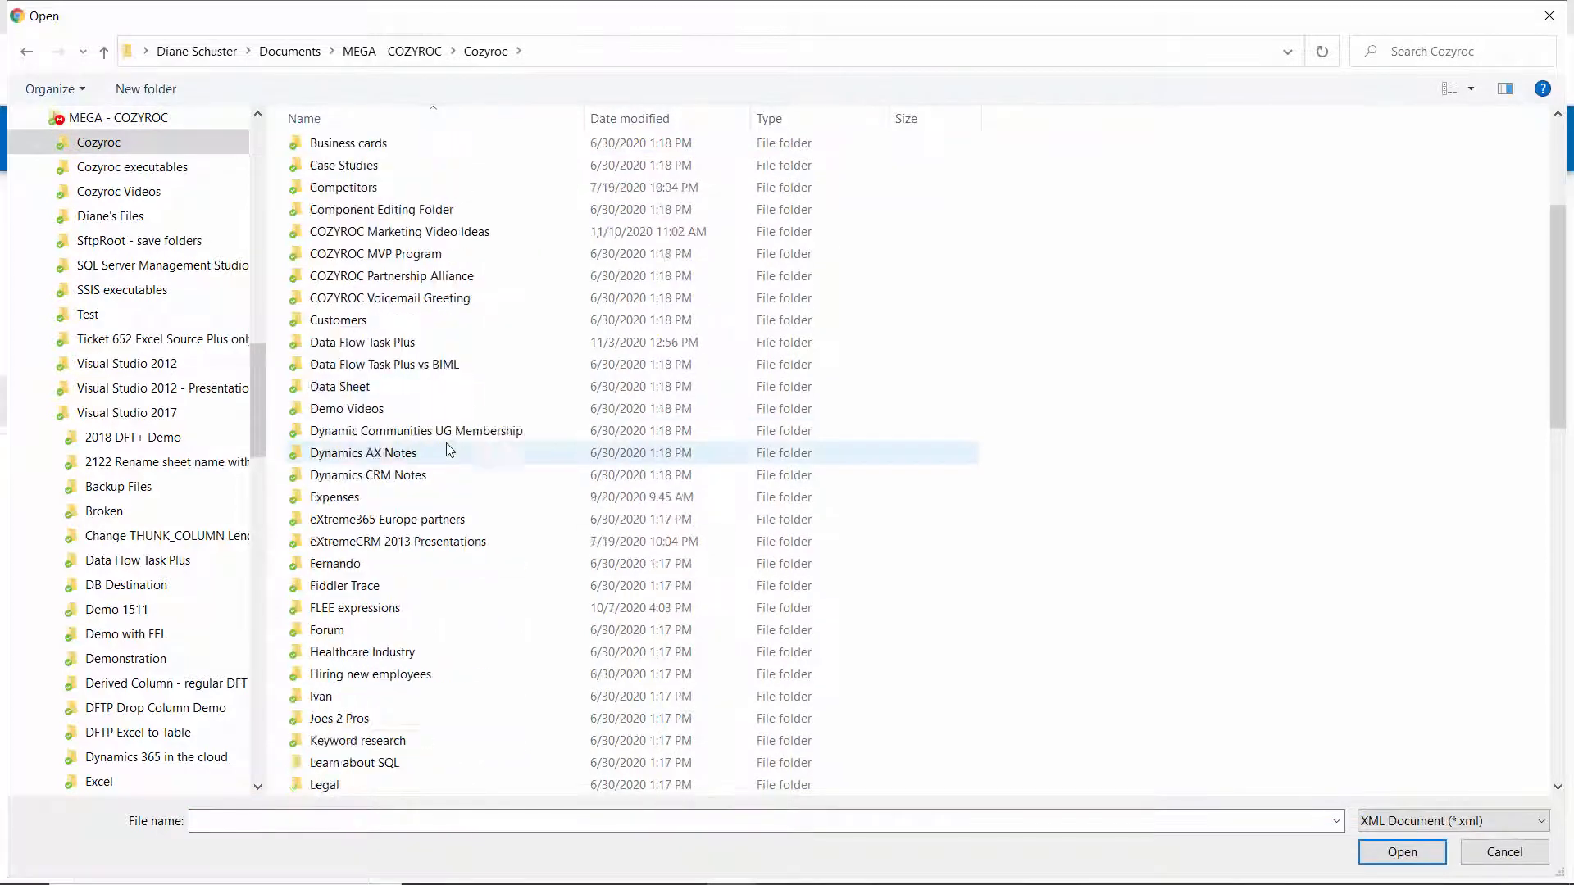
{"action": "double_click", "coordinate": [394, 519]}
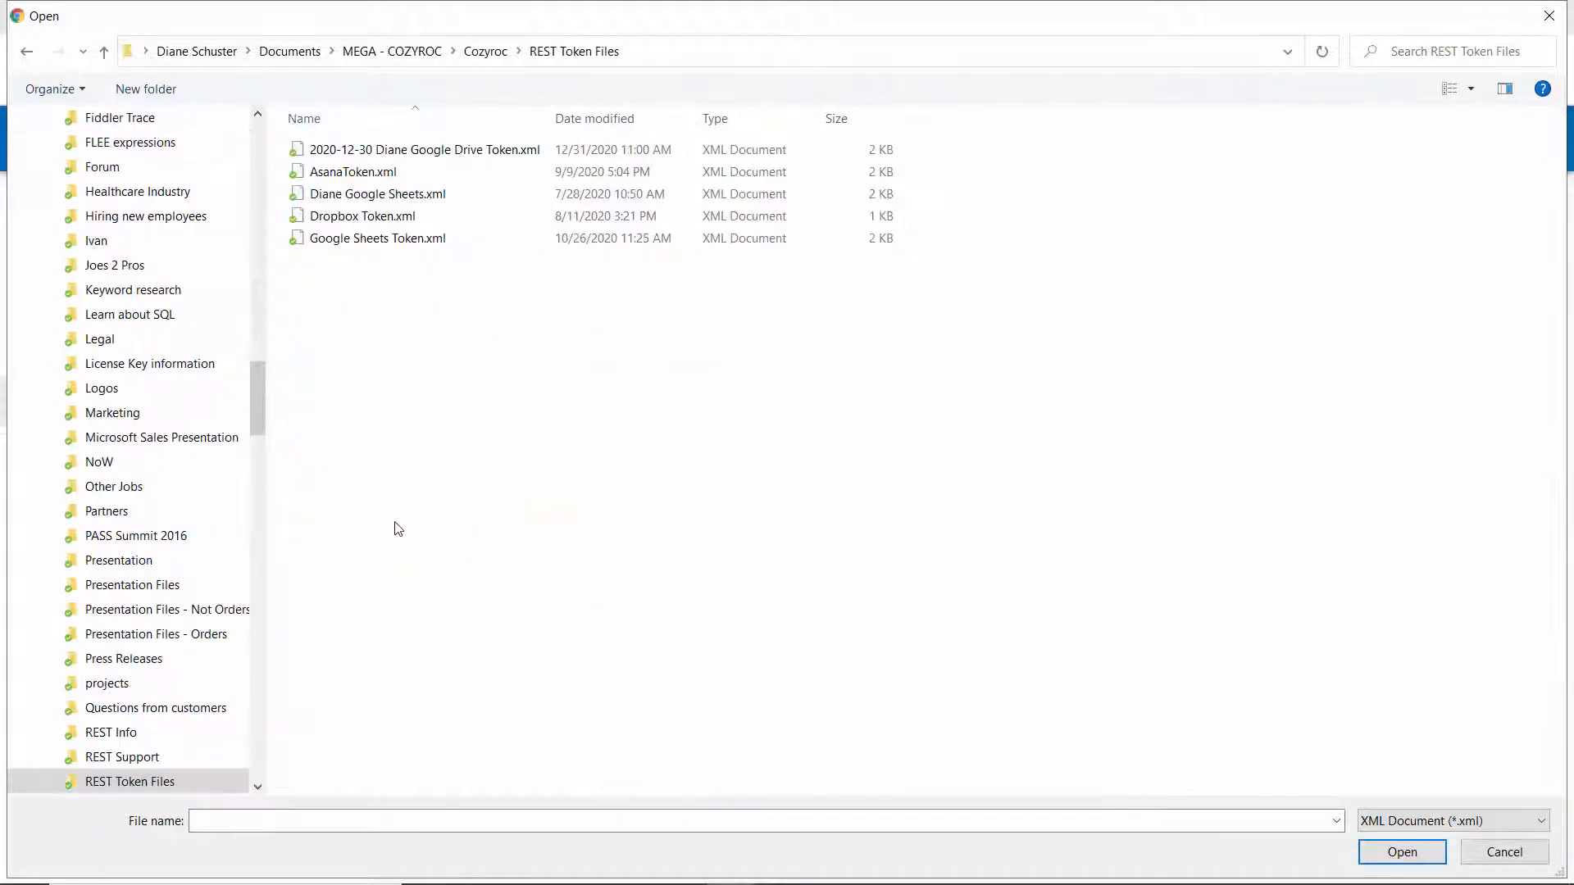
{"action": "double_click", "coordinate": [367, 152]}
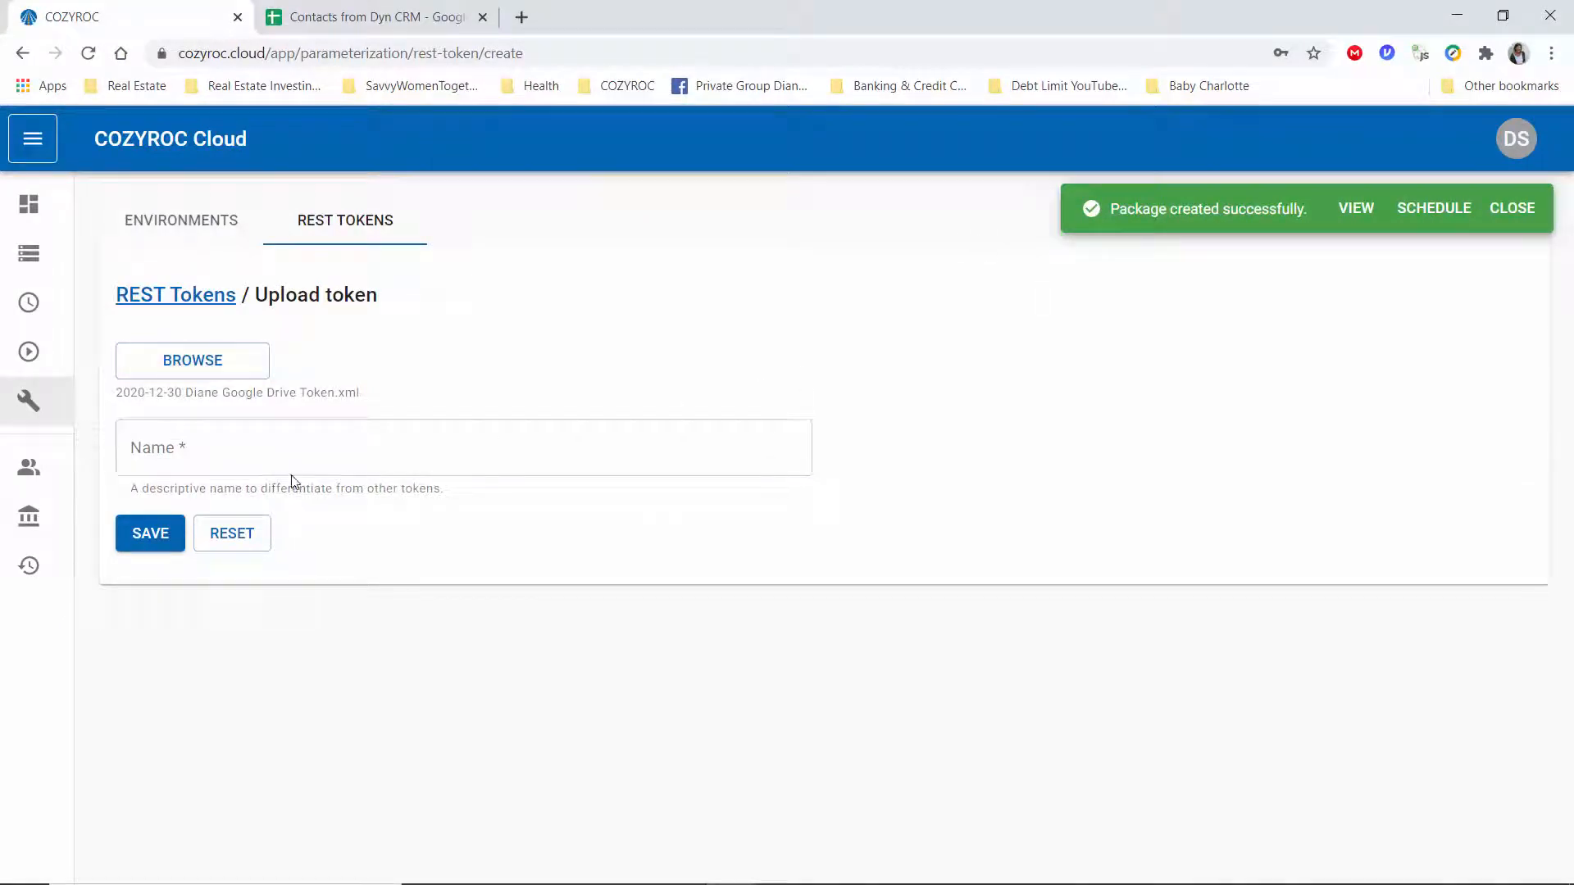
{"action": "left_click", "coordinate": [252, 446]}
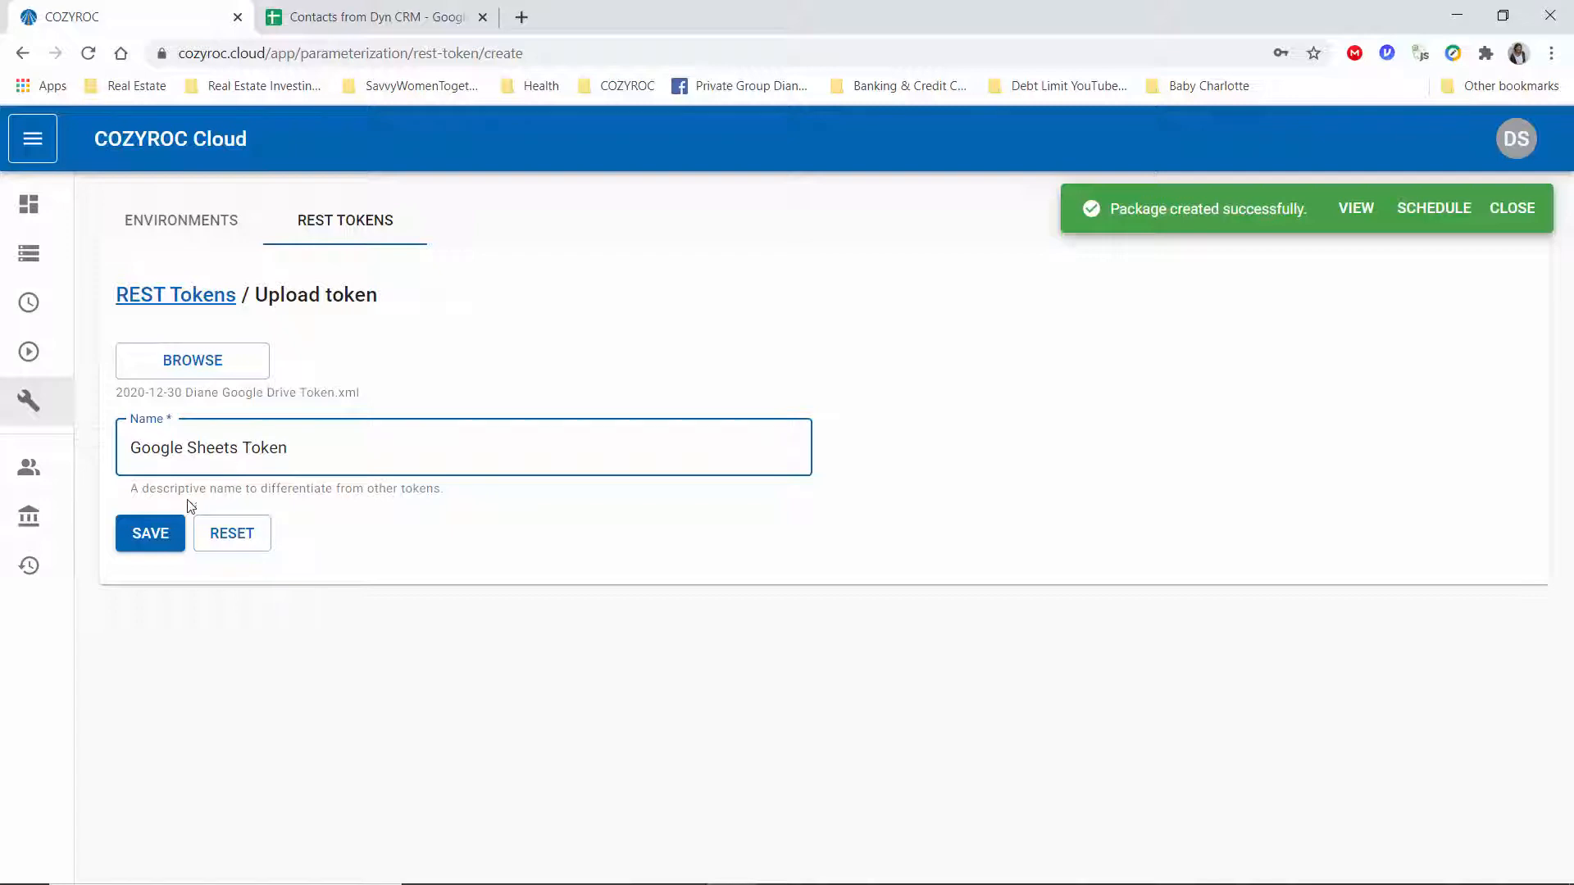
{"action": "left_click", "coordinate": [139, 534]}
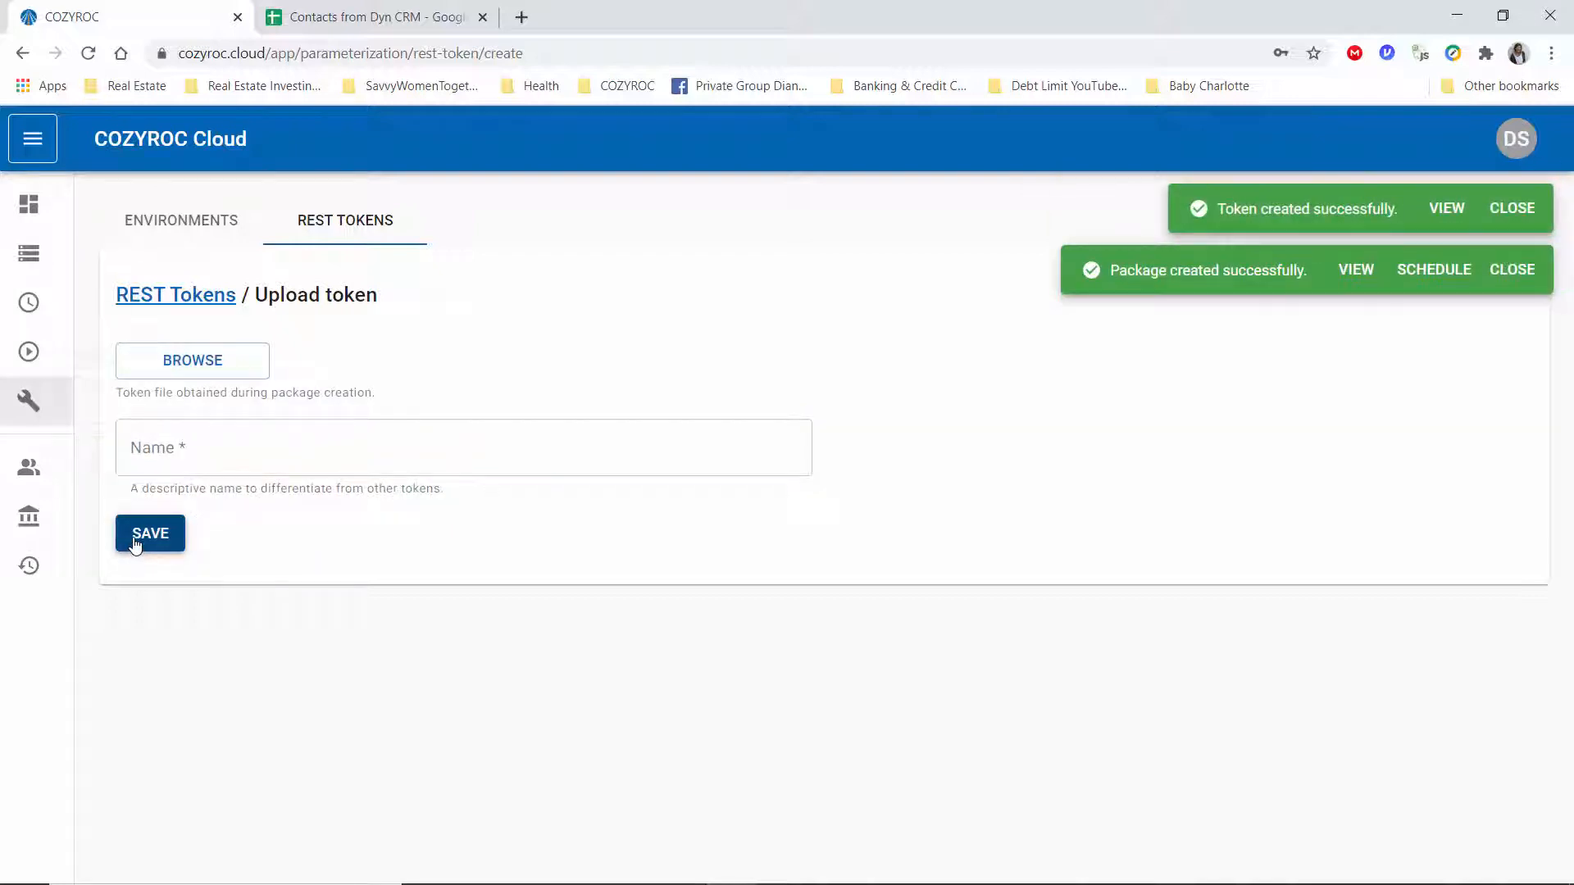
- Return to the package list, dismiss both success notifications and open the CRM to Google Sheets package
{"action": "left_click", "coordinate": [31, 260]}
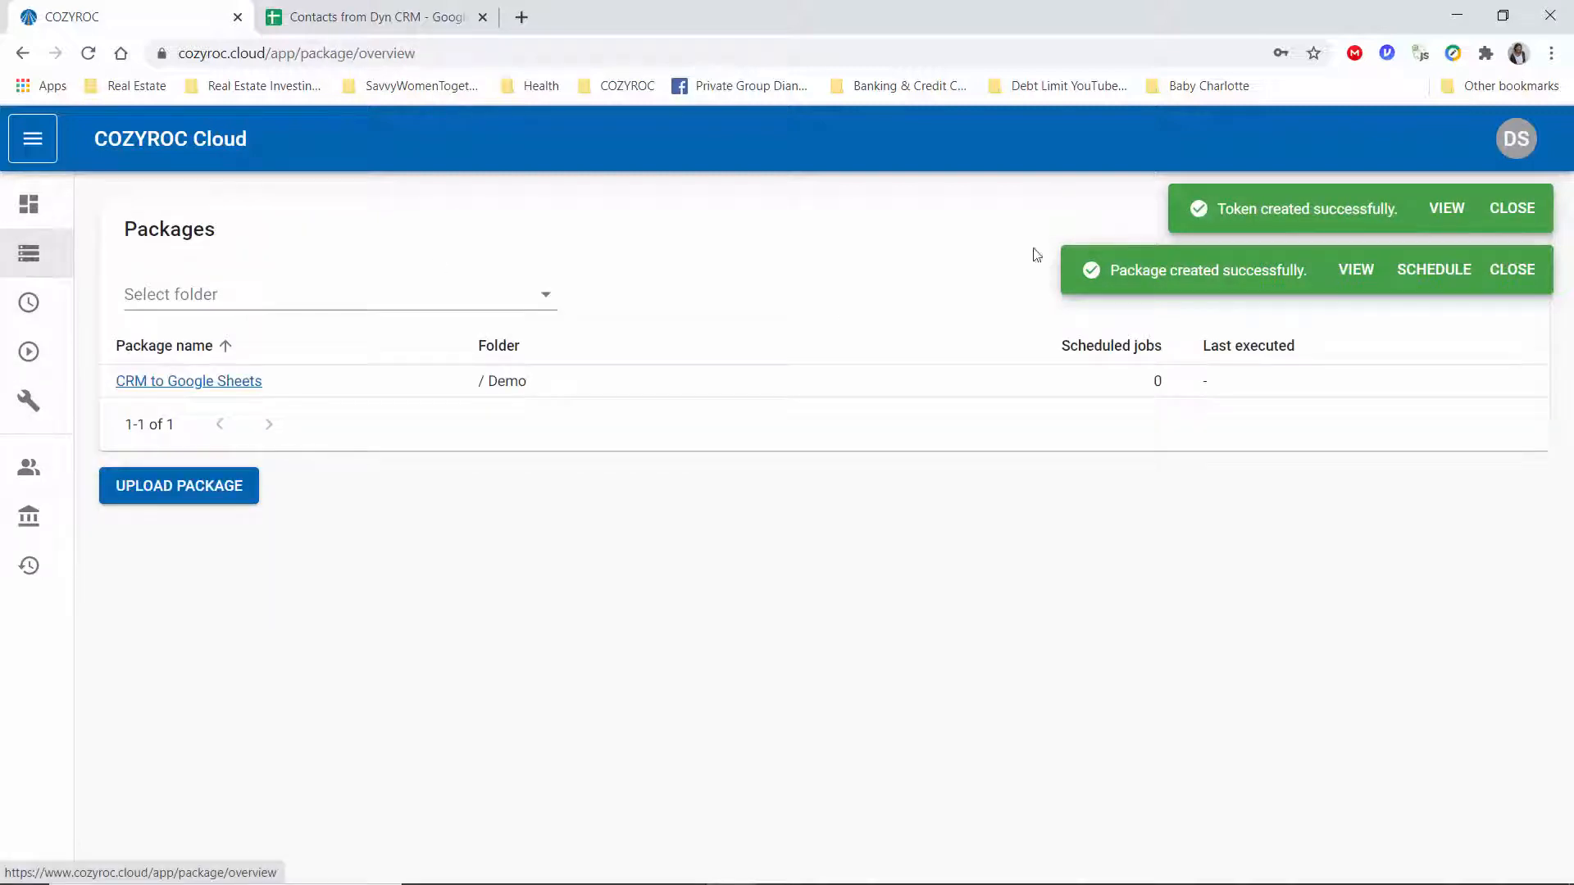
{"action": "left_click", "coordinate": [1522, 211]}
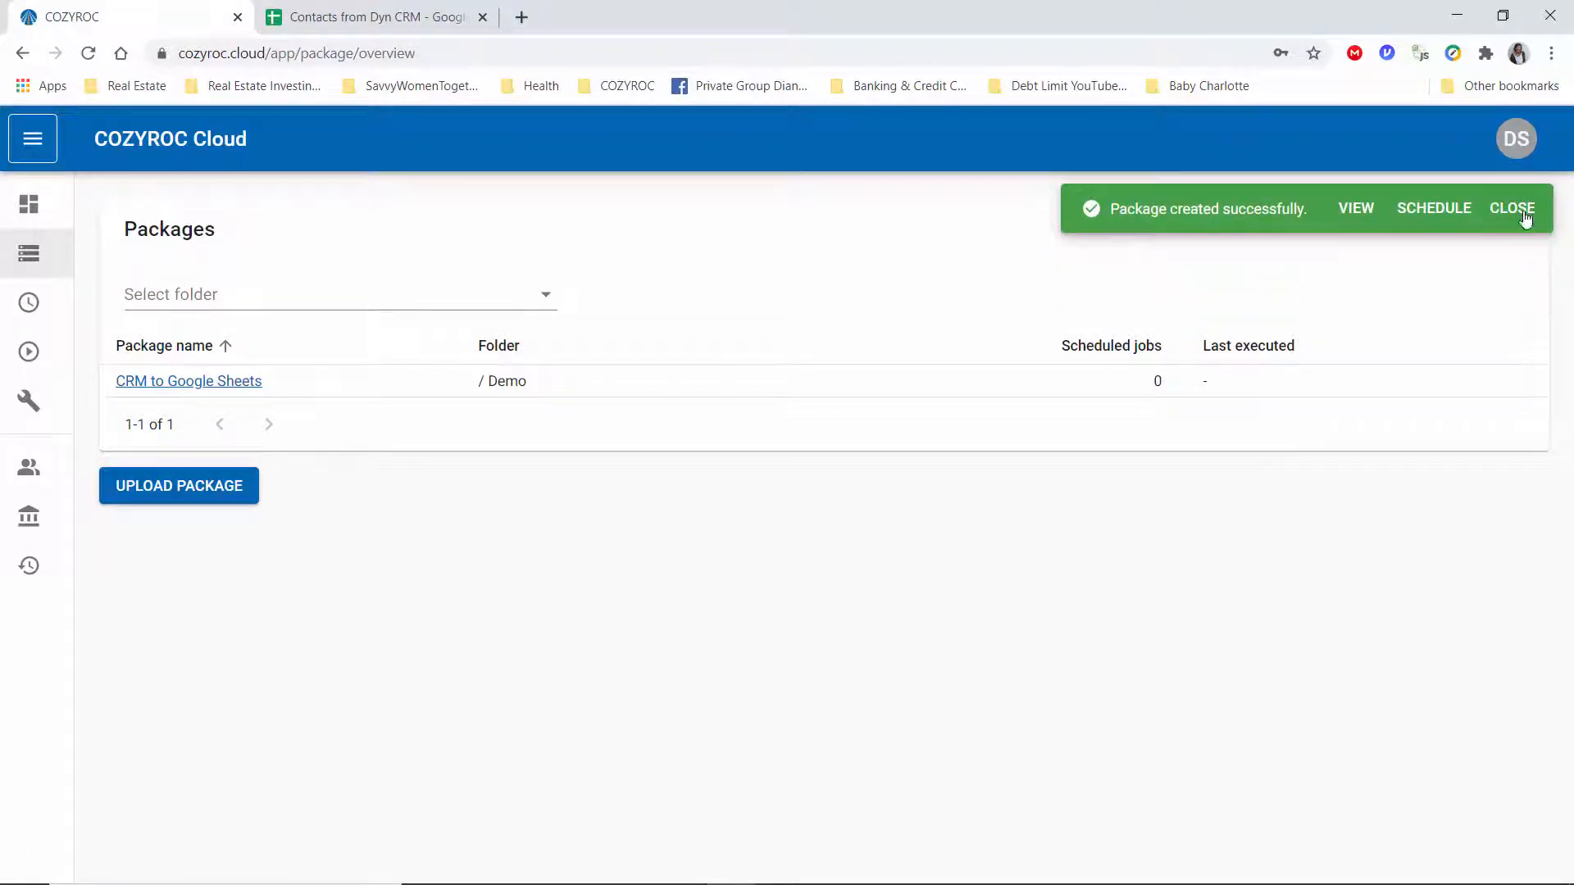
{"action": "left_click", "coordinate": [1522, 213]}
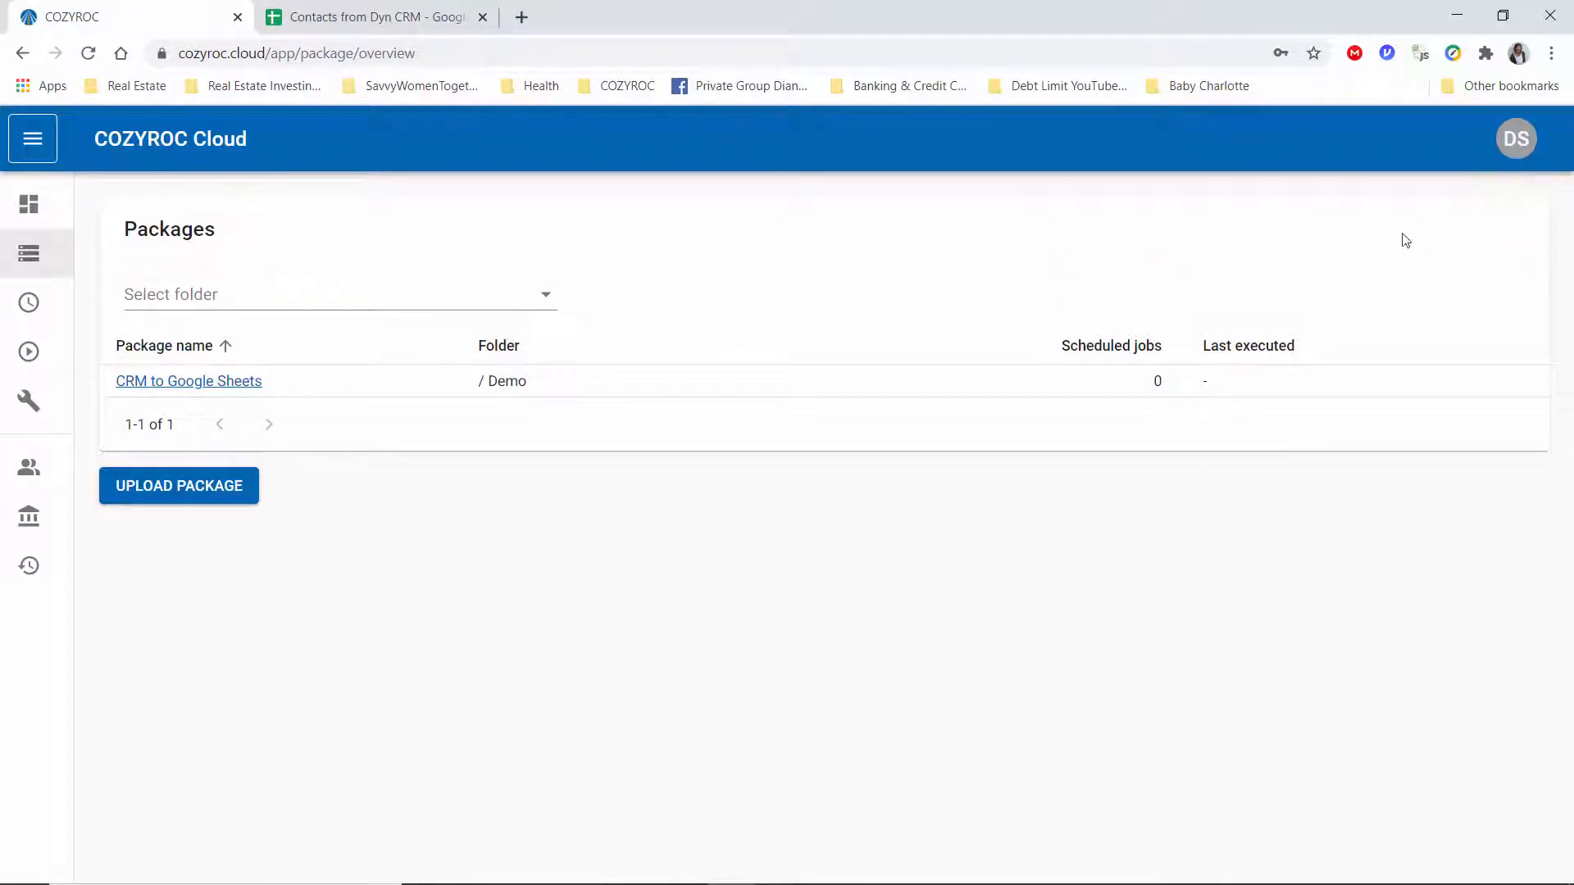
{"action": "left_click", "coordinate": [194, 382]}
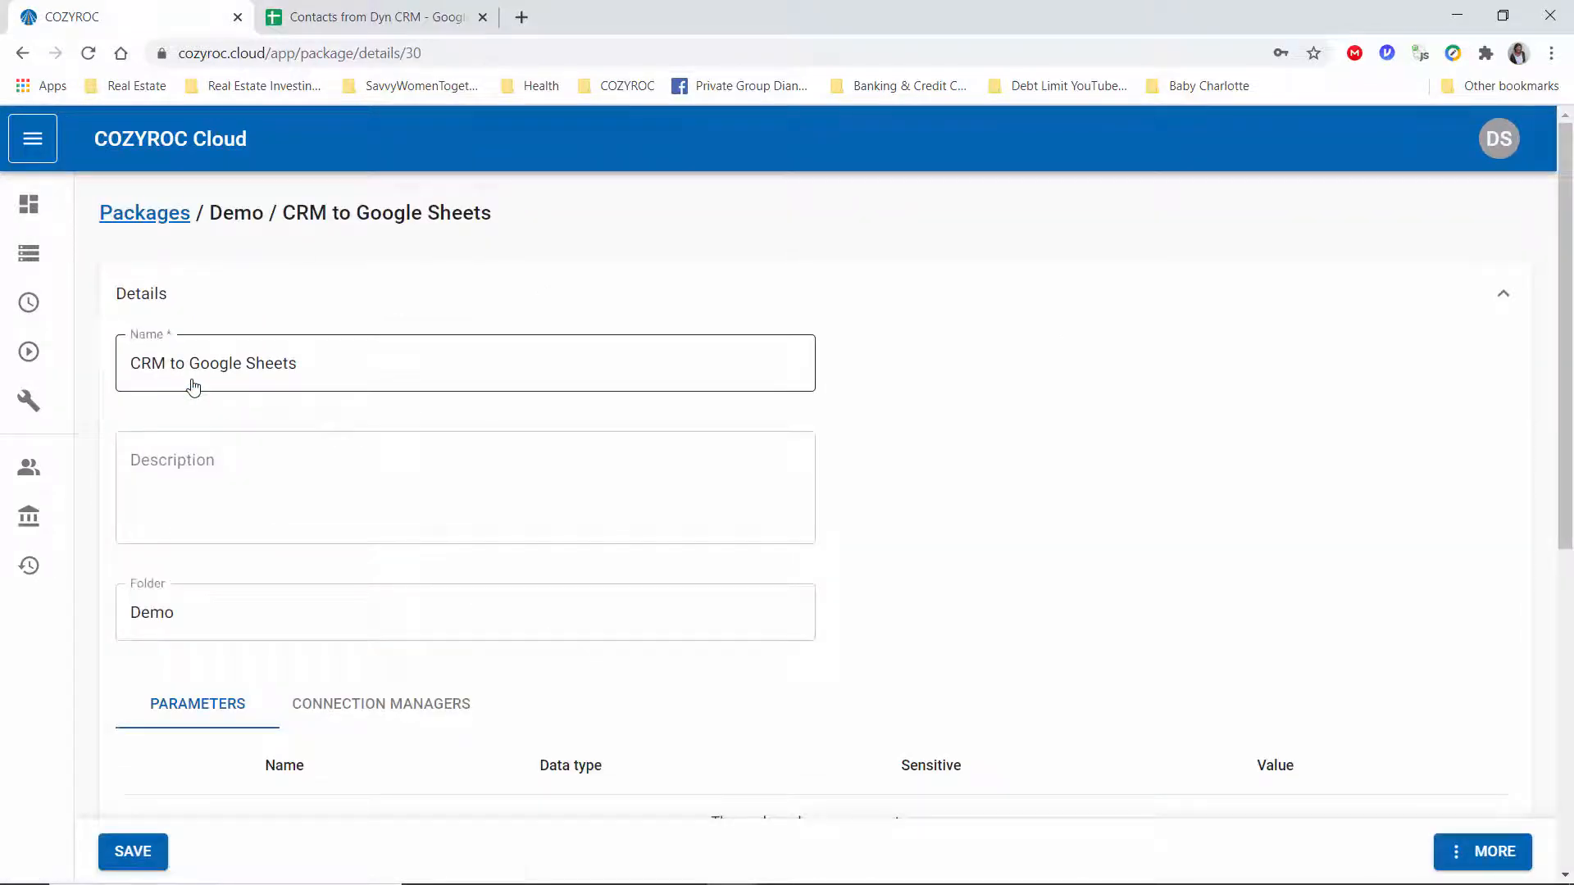
- Show the properties of the Google Sheets CM (REST) connection manager in the package
{"action": "left_click", "coordinate": [343, 707]}
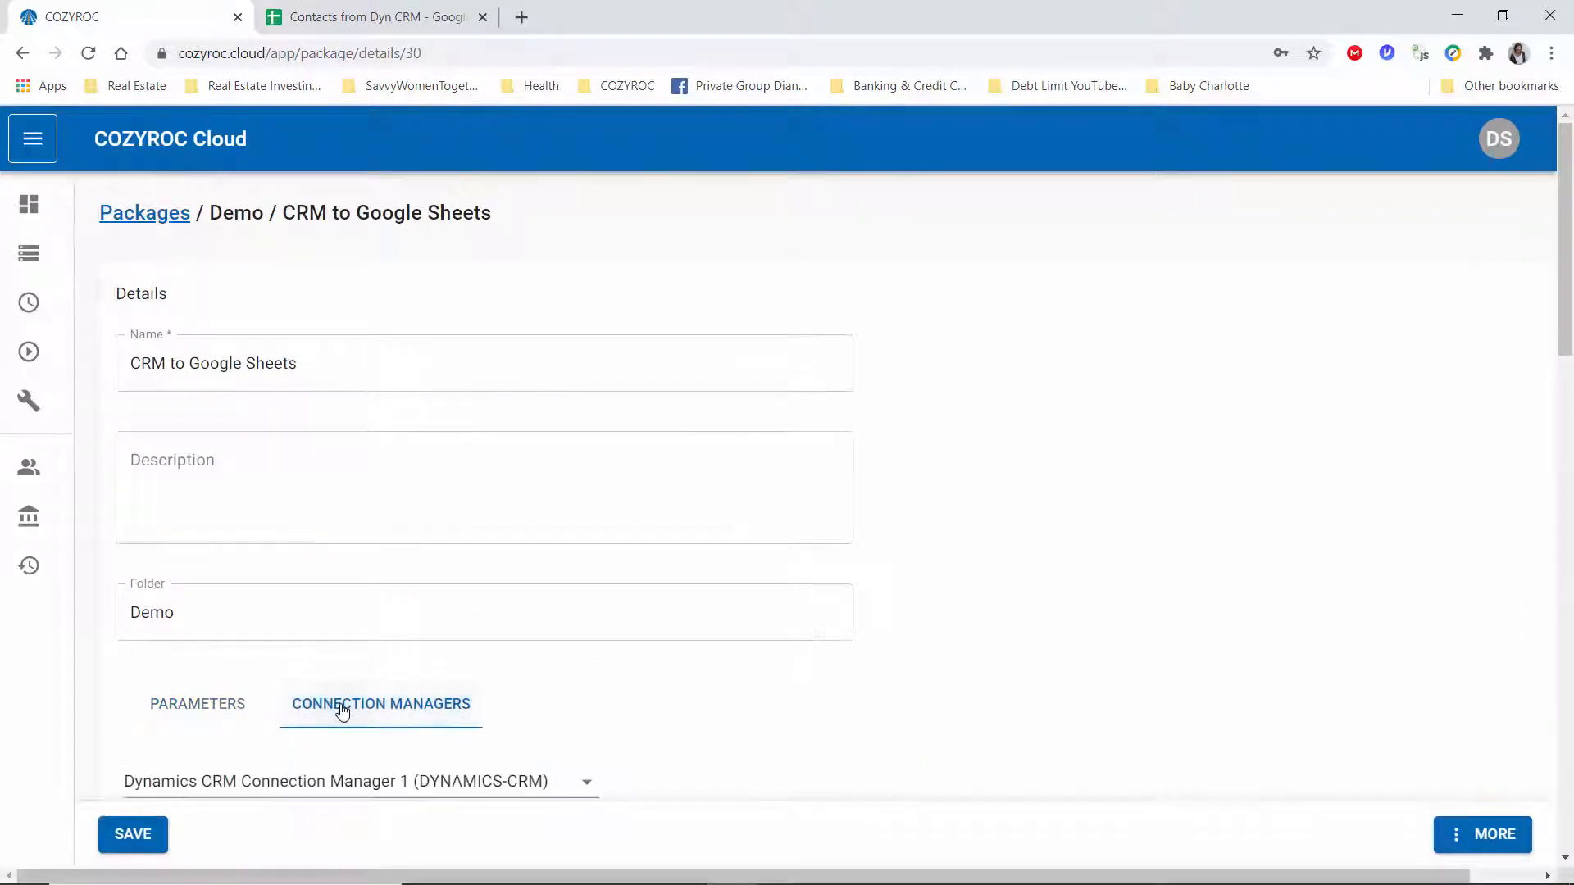
{"action": "scroll", "coordinate": [650, 696], "scroll_direction": "down", "scroll_amount": 2}
{"action": "left_click", "coordinate": [585, 580]}
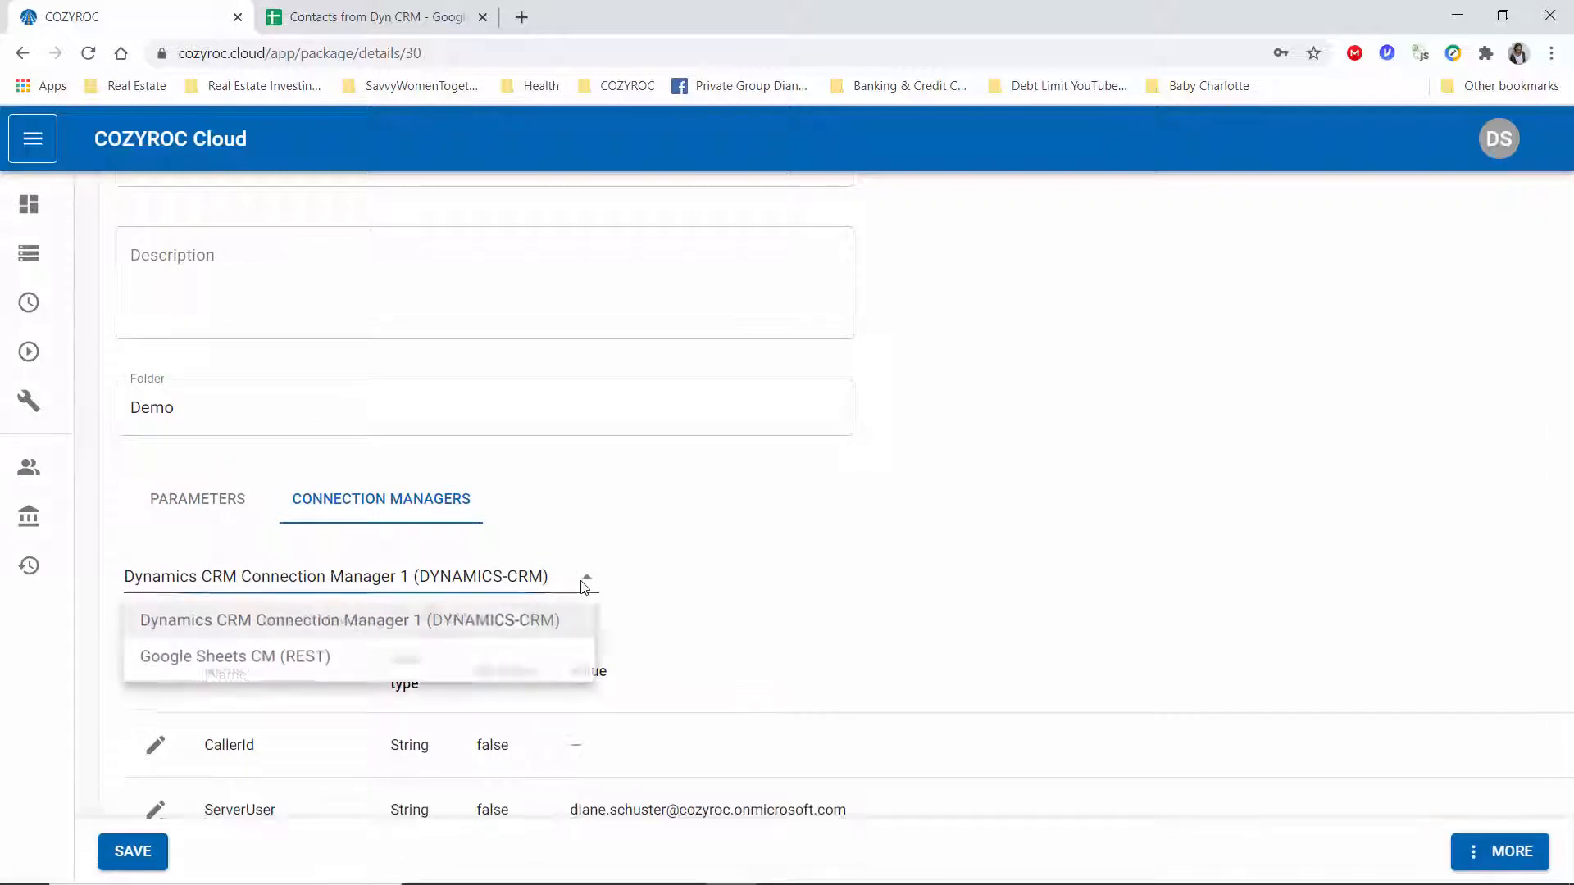
{"action": "left_click", "coordinate": [311, 661]}
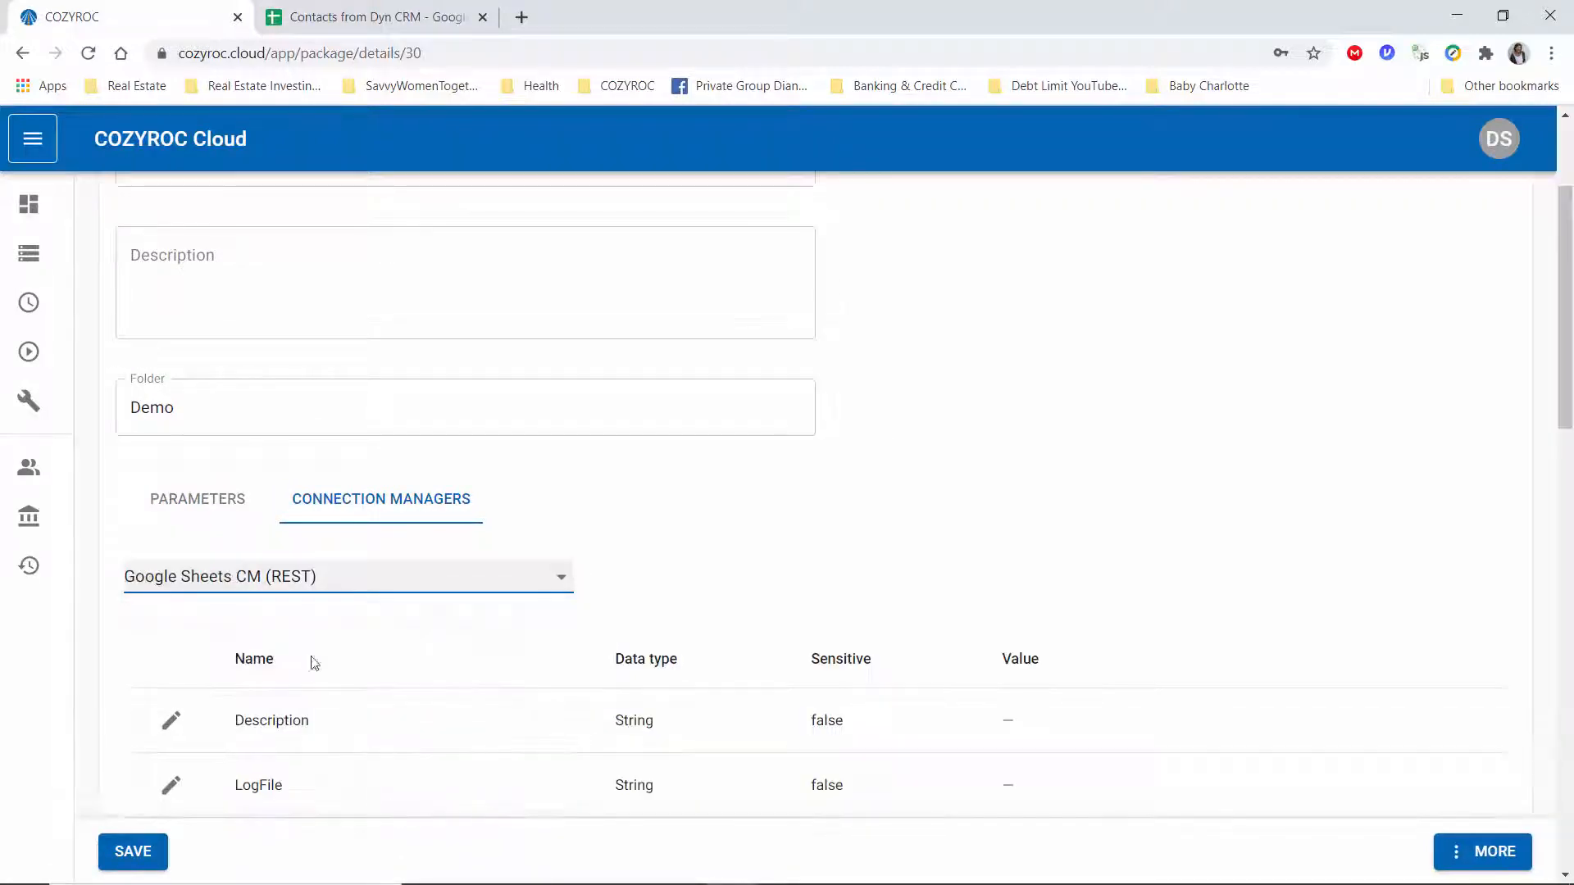
- Set the connection manager's TokenFile parameter to Google Sheets Token, save the package and dismiss the notification
{"action": "scroll", "coordinate": [1155, 454], "scroll_direction": "down", "scroll_amount": 10}
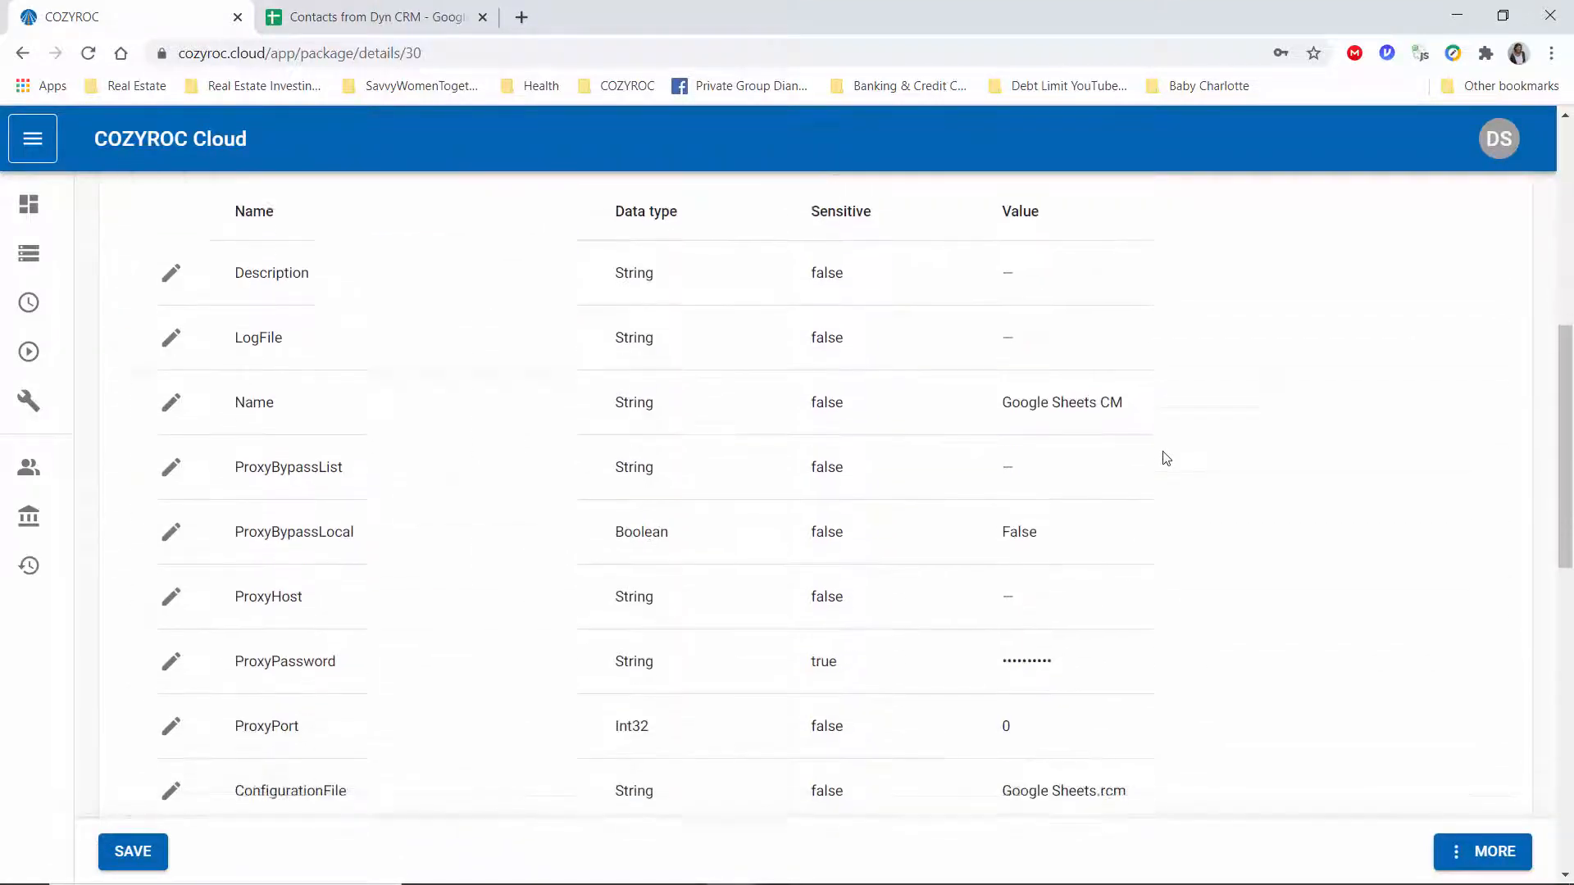
{"action": "scroll", "coordinate": [1166, 458], "scroll_direction": "down", "scroll_amount": 4}
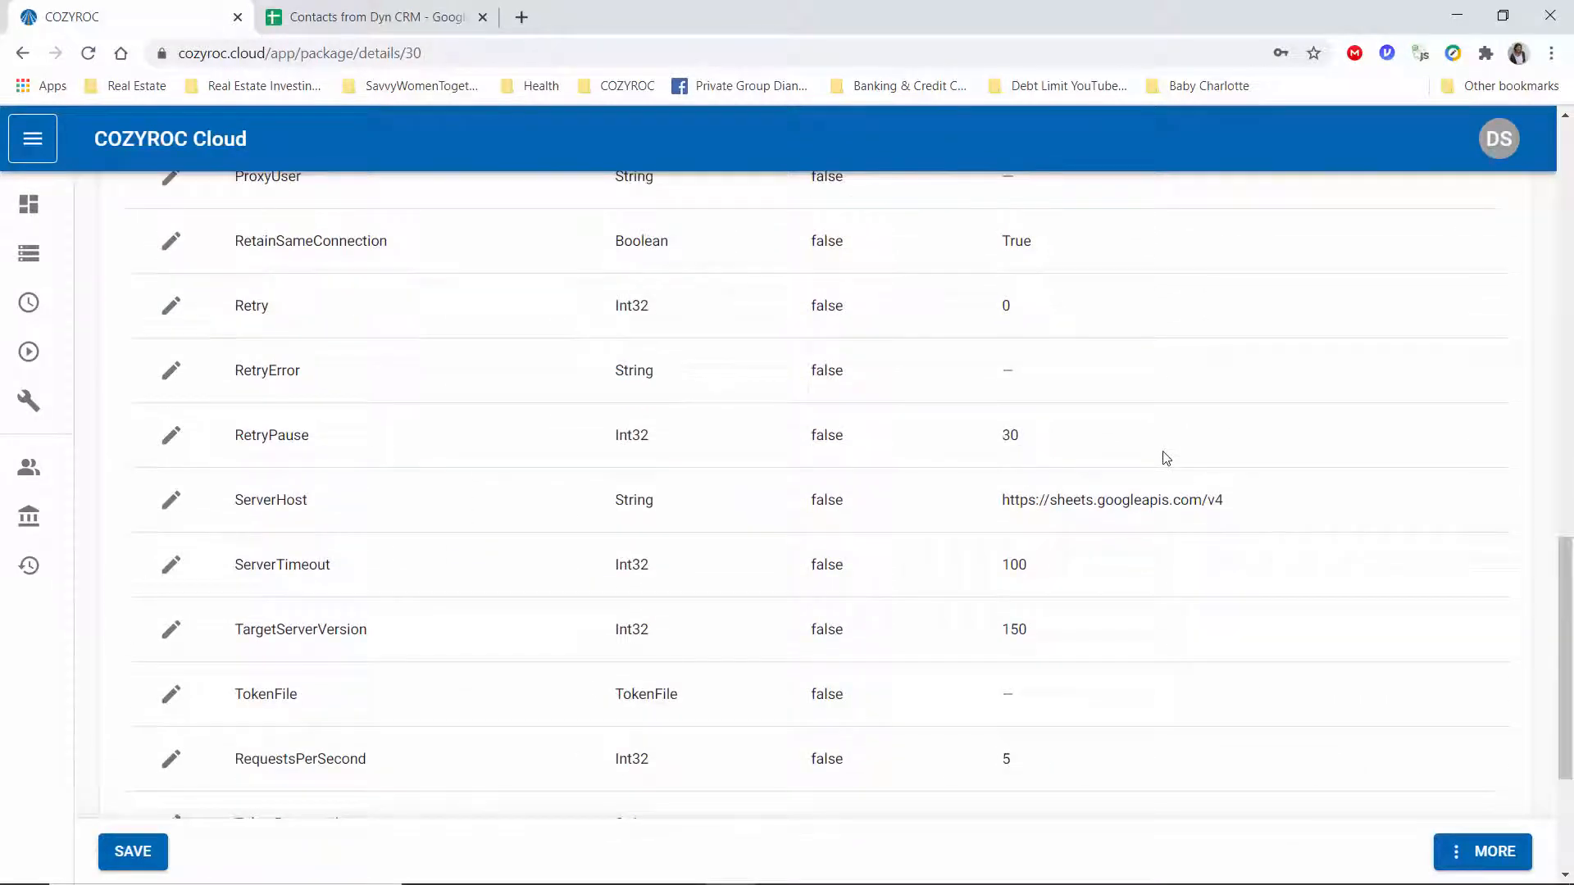
{"action": "scroll", "coordinate": [1167, 458], "scroll_direction": "down", "scroll_amount": 1}
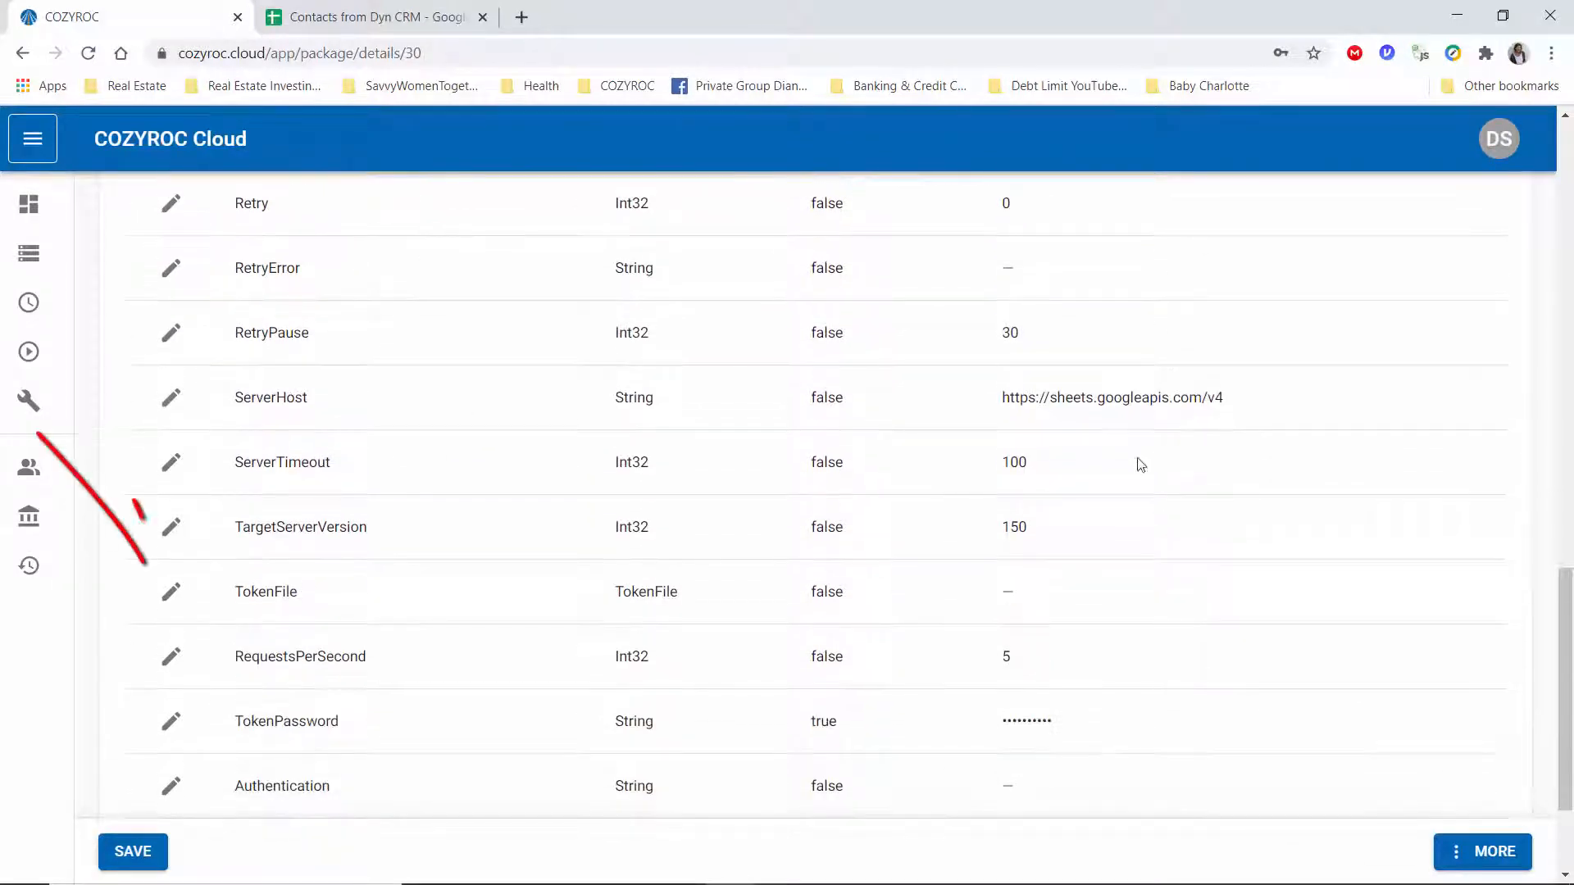
{"action": "left_click", "coordinate": [171, 592]}
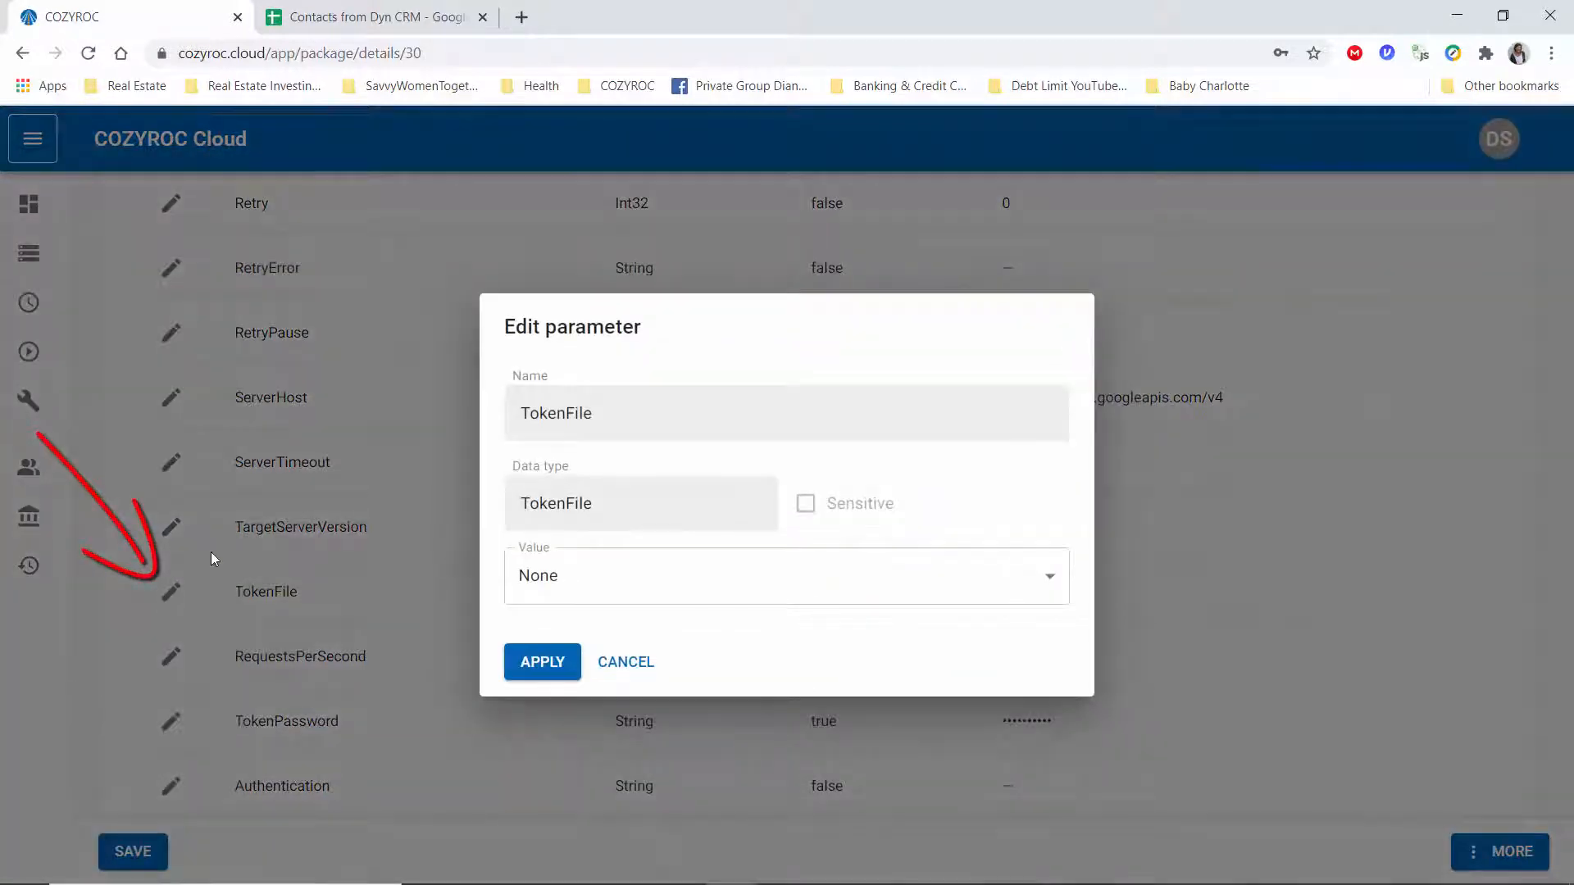
{"action": "left_click", "coordinate": [1055, 589]}
{"action": "left_click", "coordinate": [672, 669]}
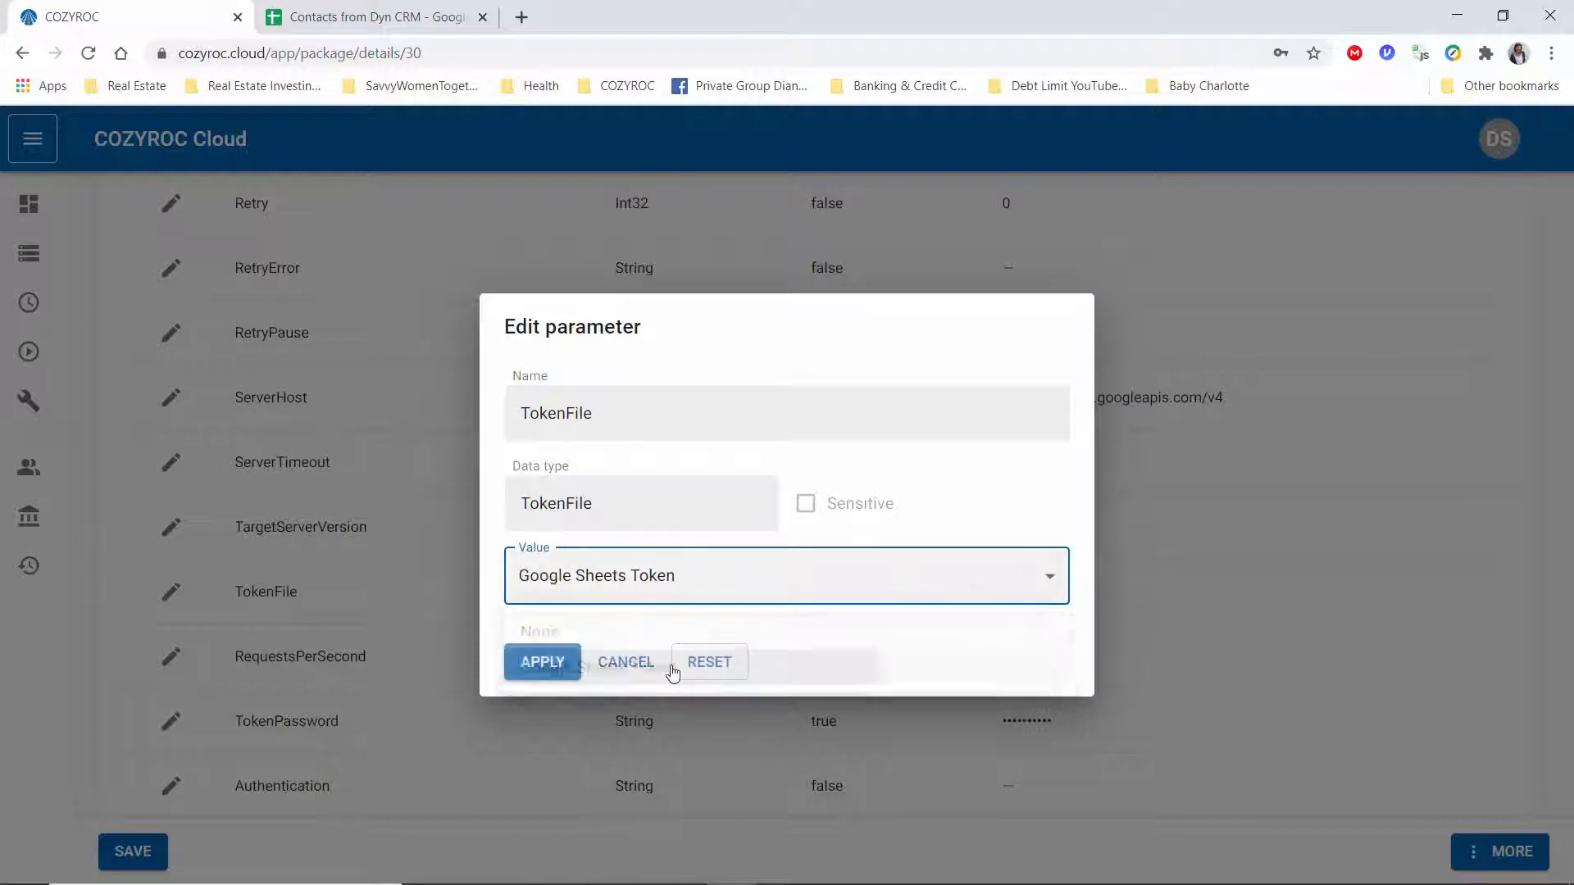
{"action": "left_click", "coordinate": [540, 672]}
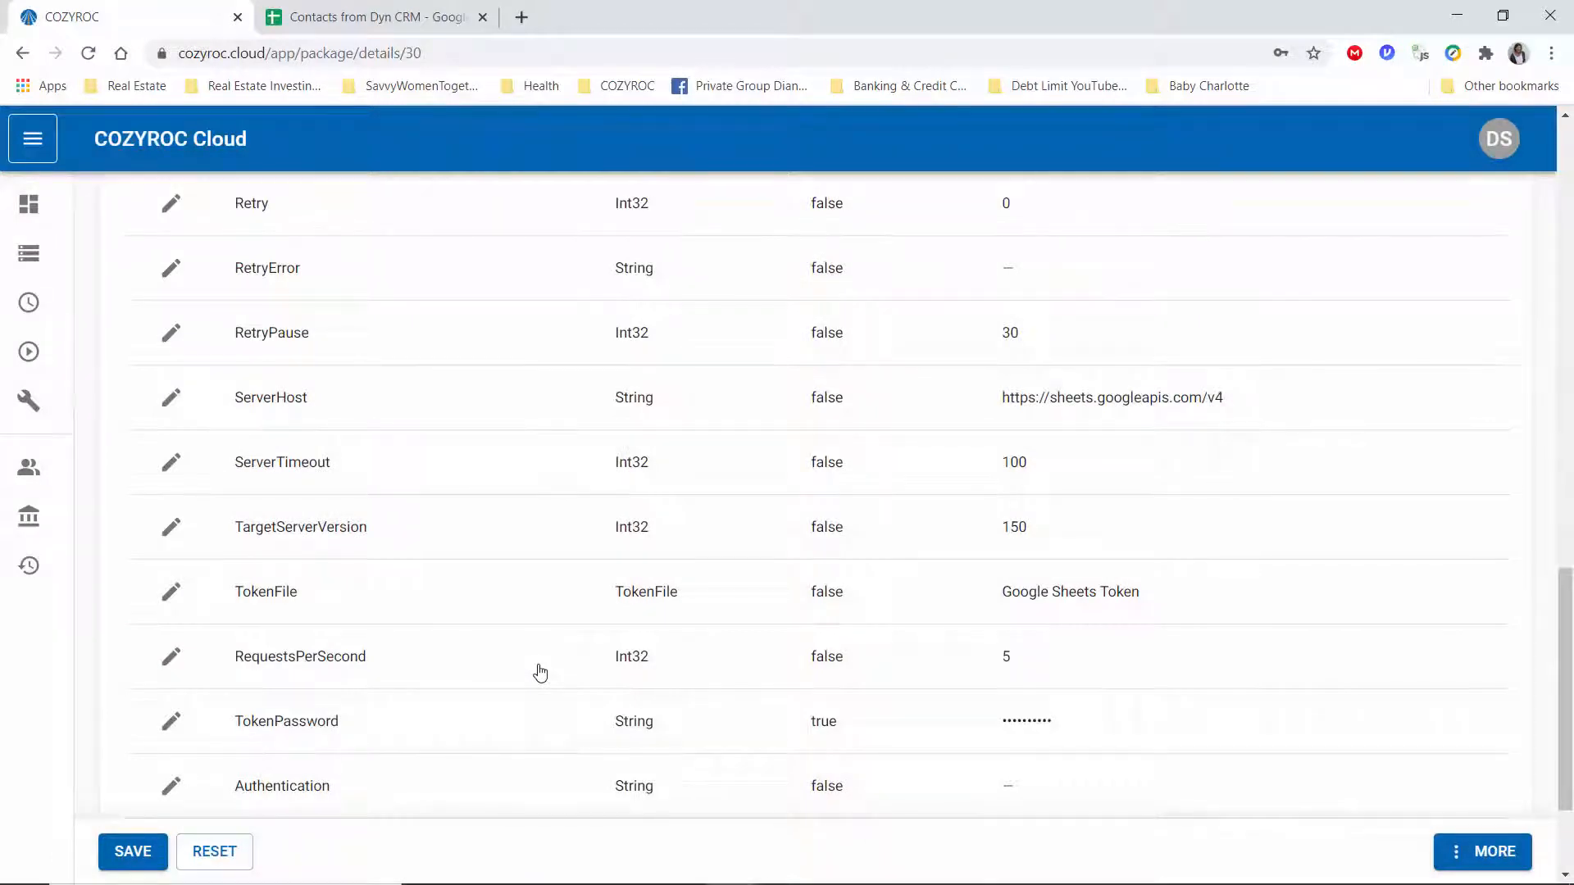
{"action": "left_click", "coordinate": [131, 852]}
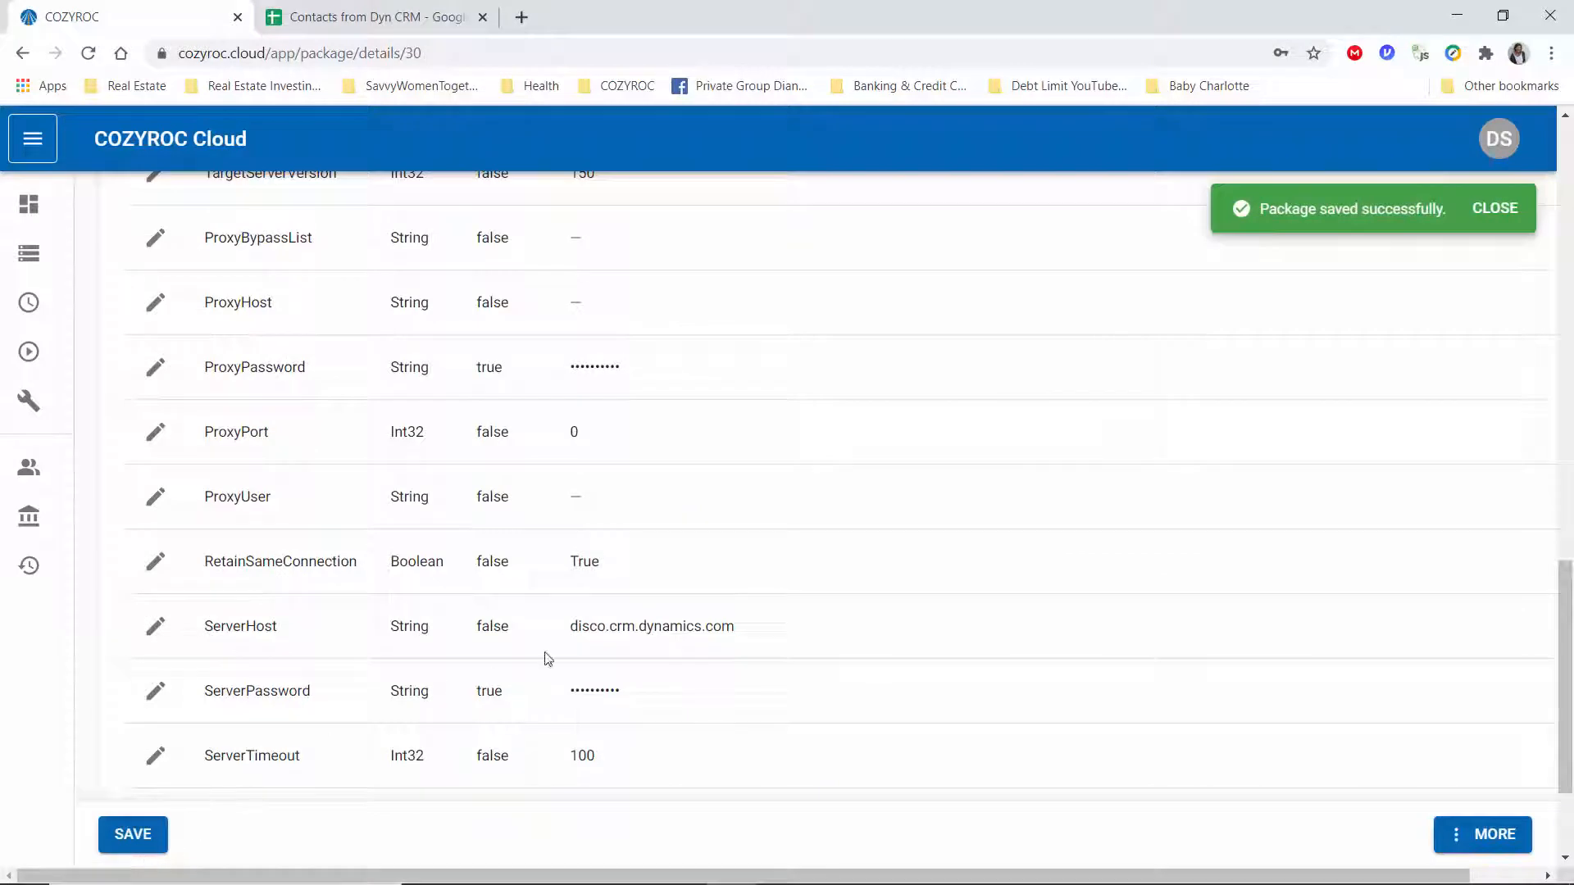
{"action": "left_click", "coordinate": [1512, 212]}
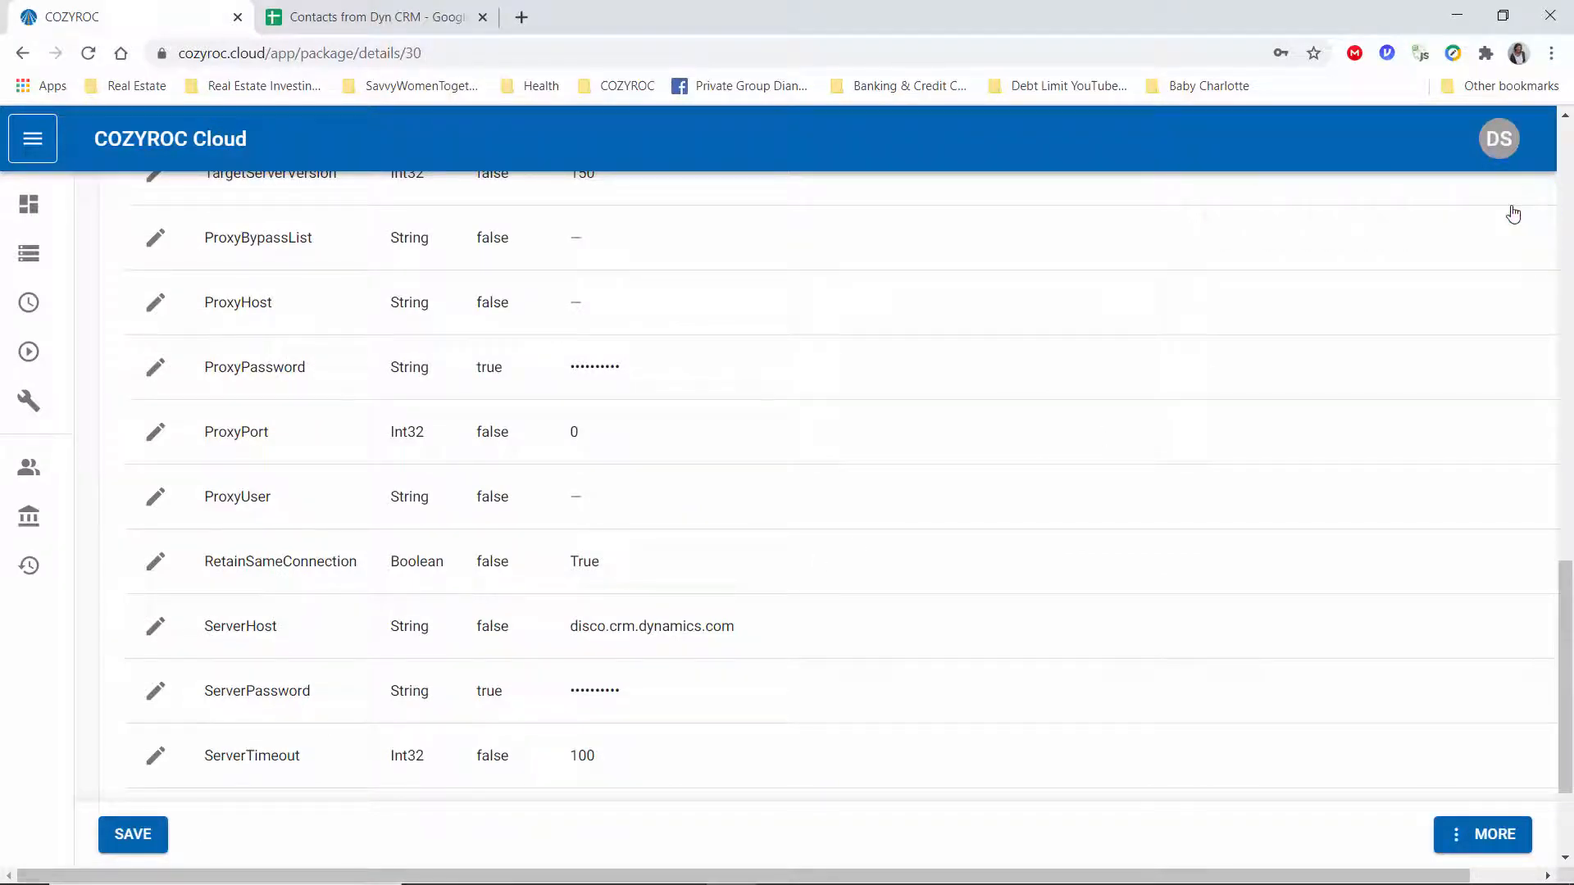
{"action": "left_click", "coordinate": [1498, 836]}
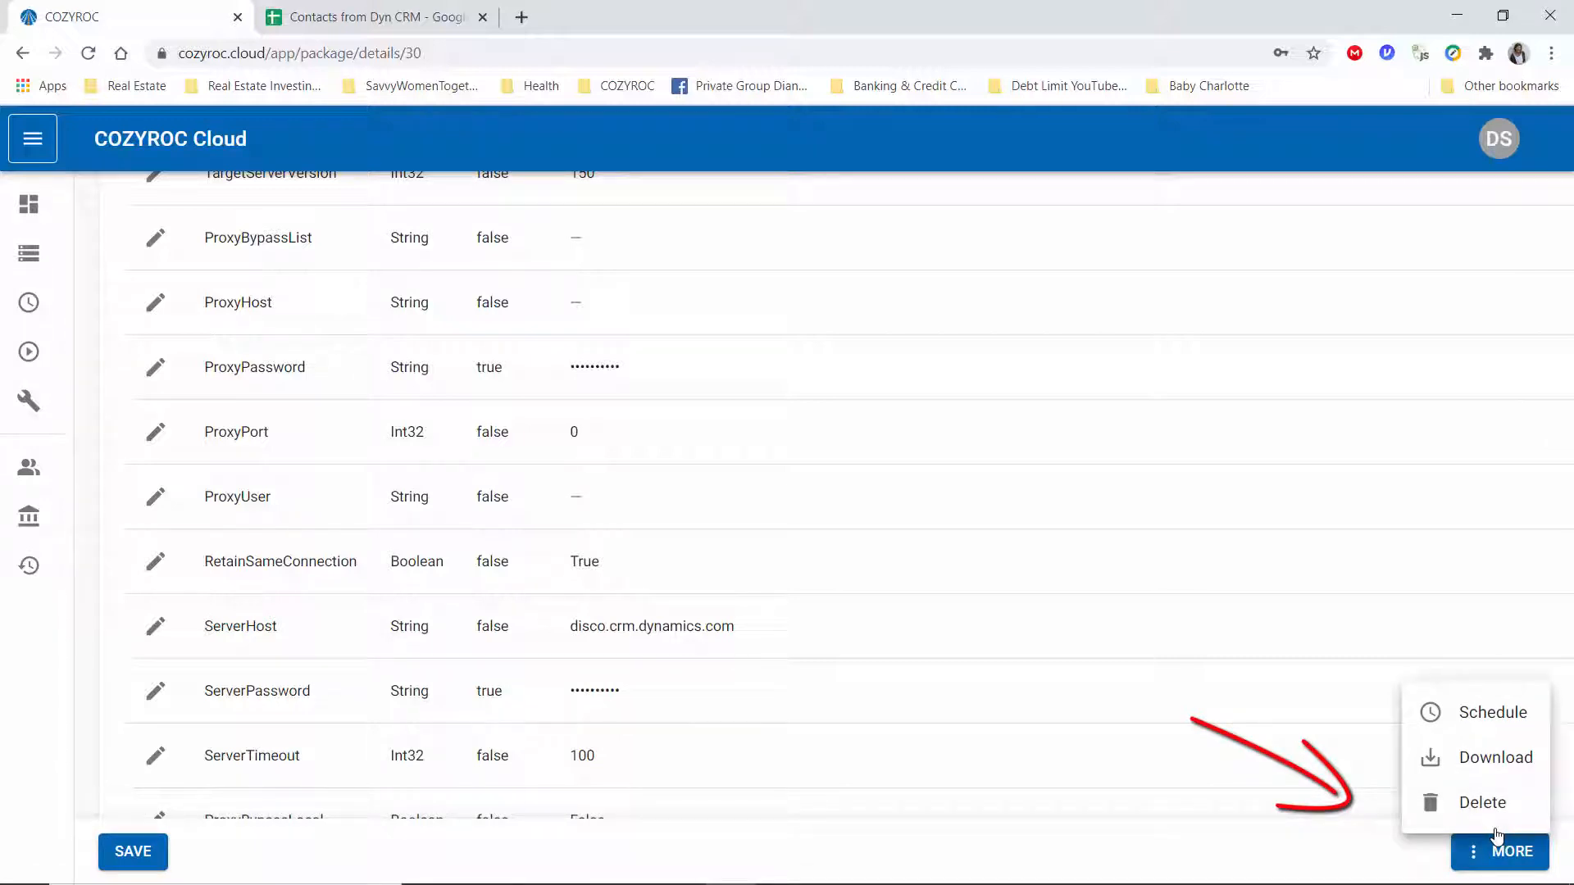
{"action": "left_click", "coordinate": [1180, 638]}
{"action": "scroll", "coordinate": [1170, 633], "scroll_direction": "up", "scroll_amount": 15}
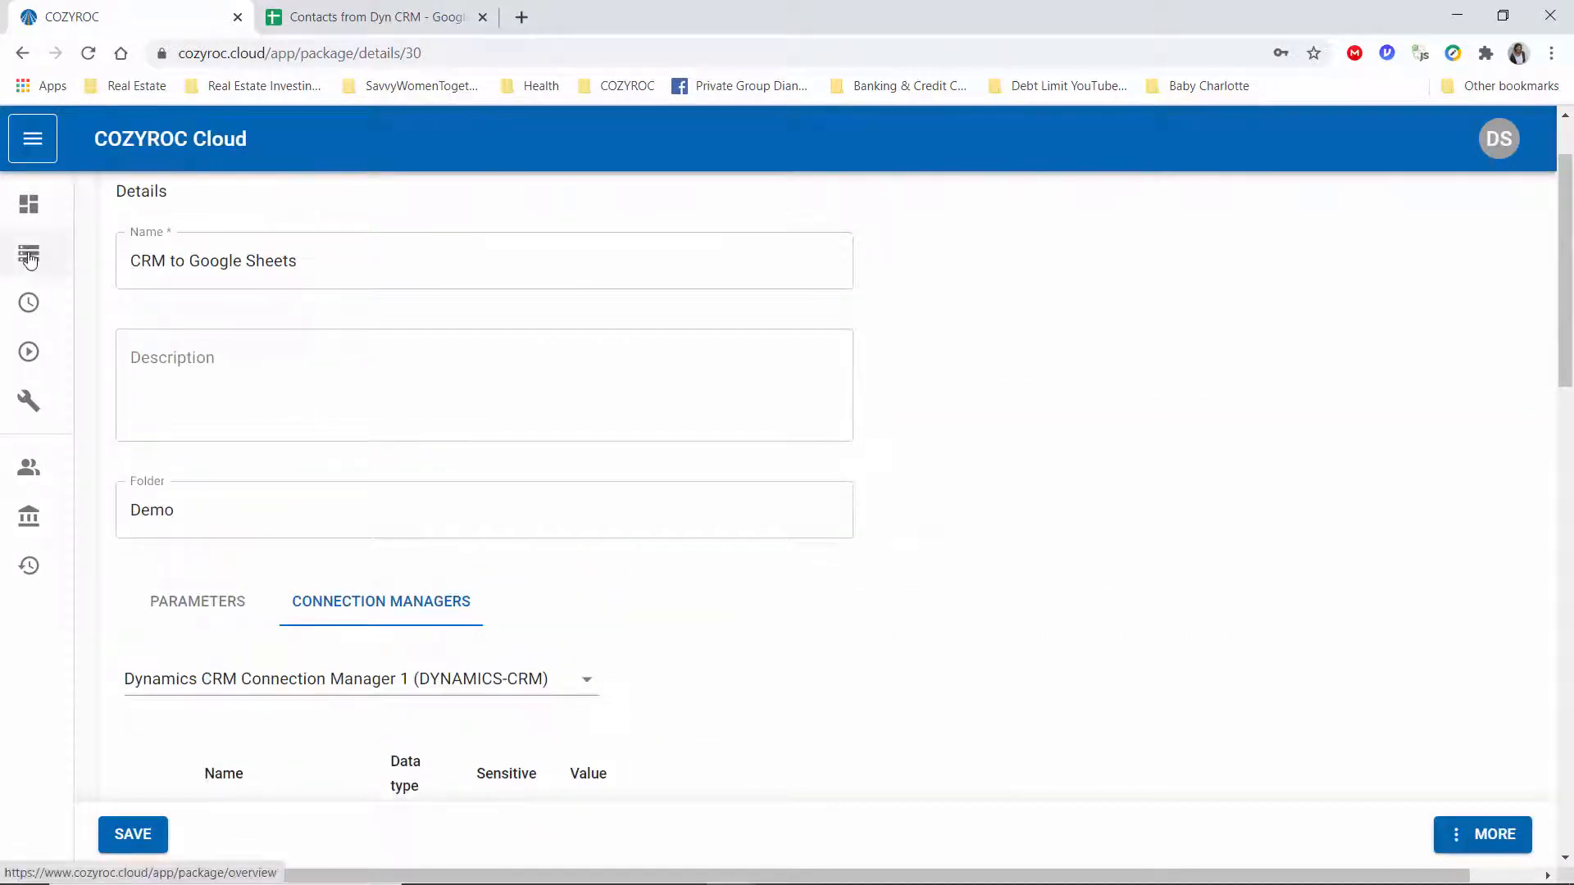
{"action": "left_click", "coordinate": [29, 305]}
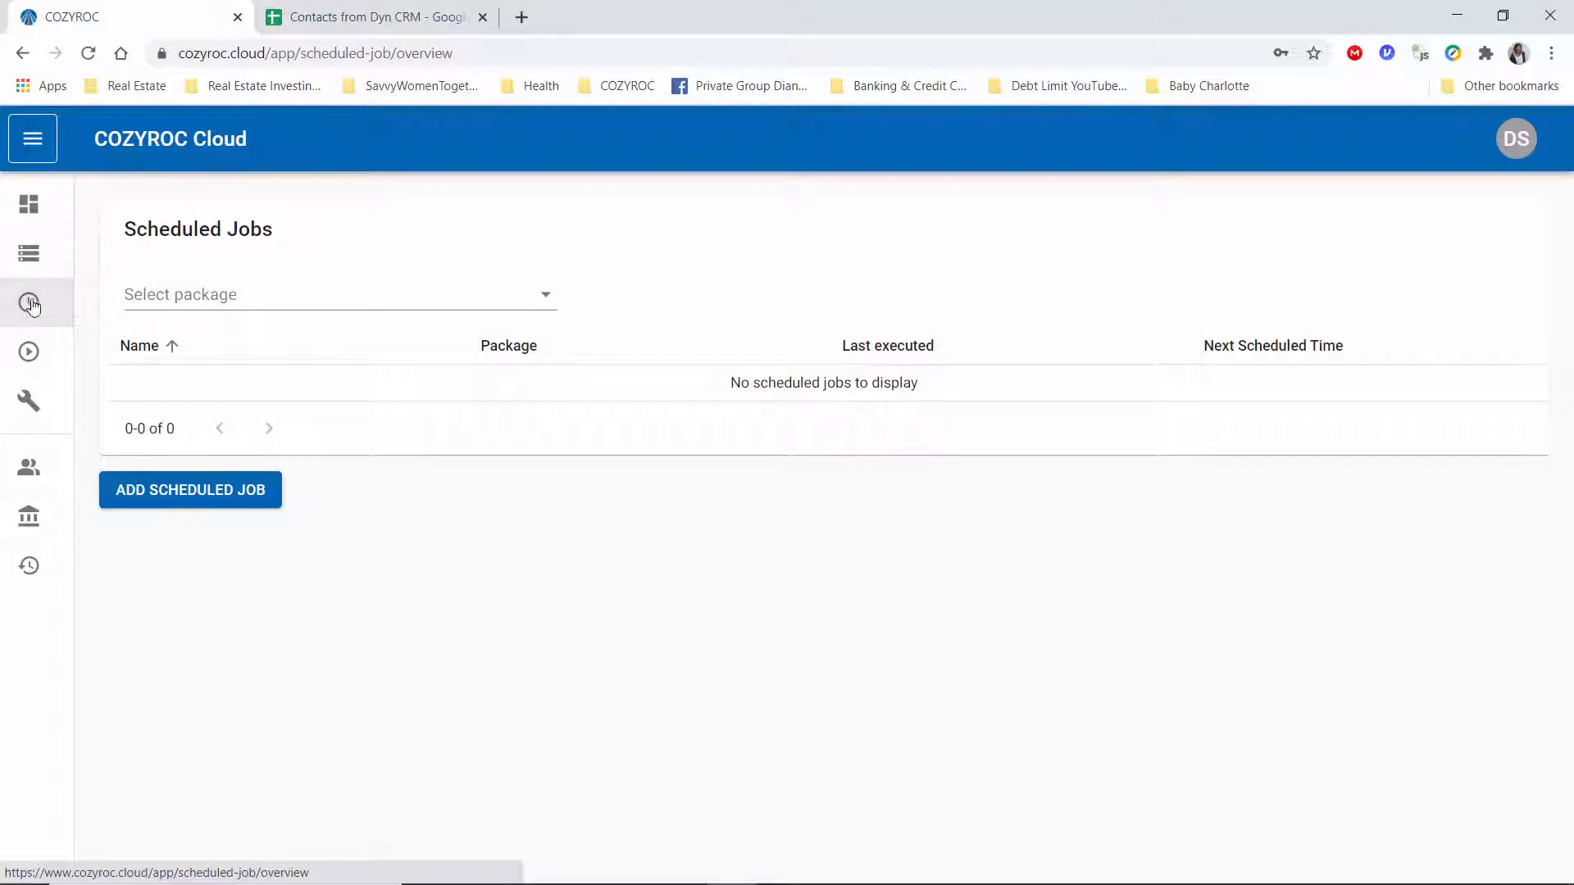
{"action": "left_click", "coordinate": [547, 296]}
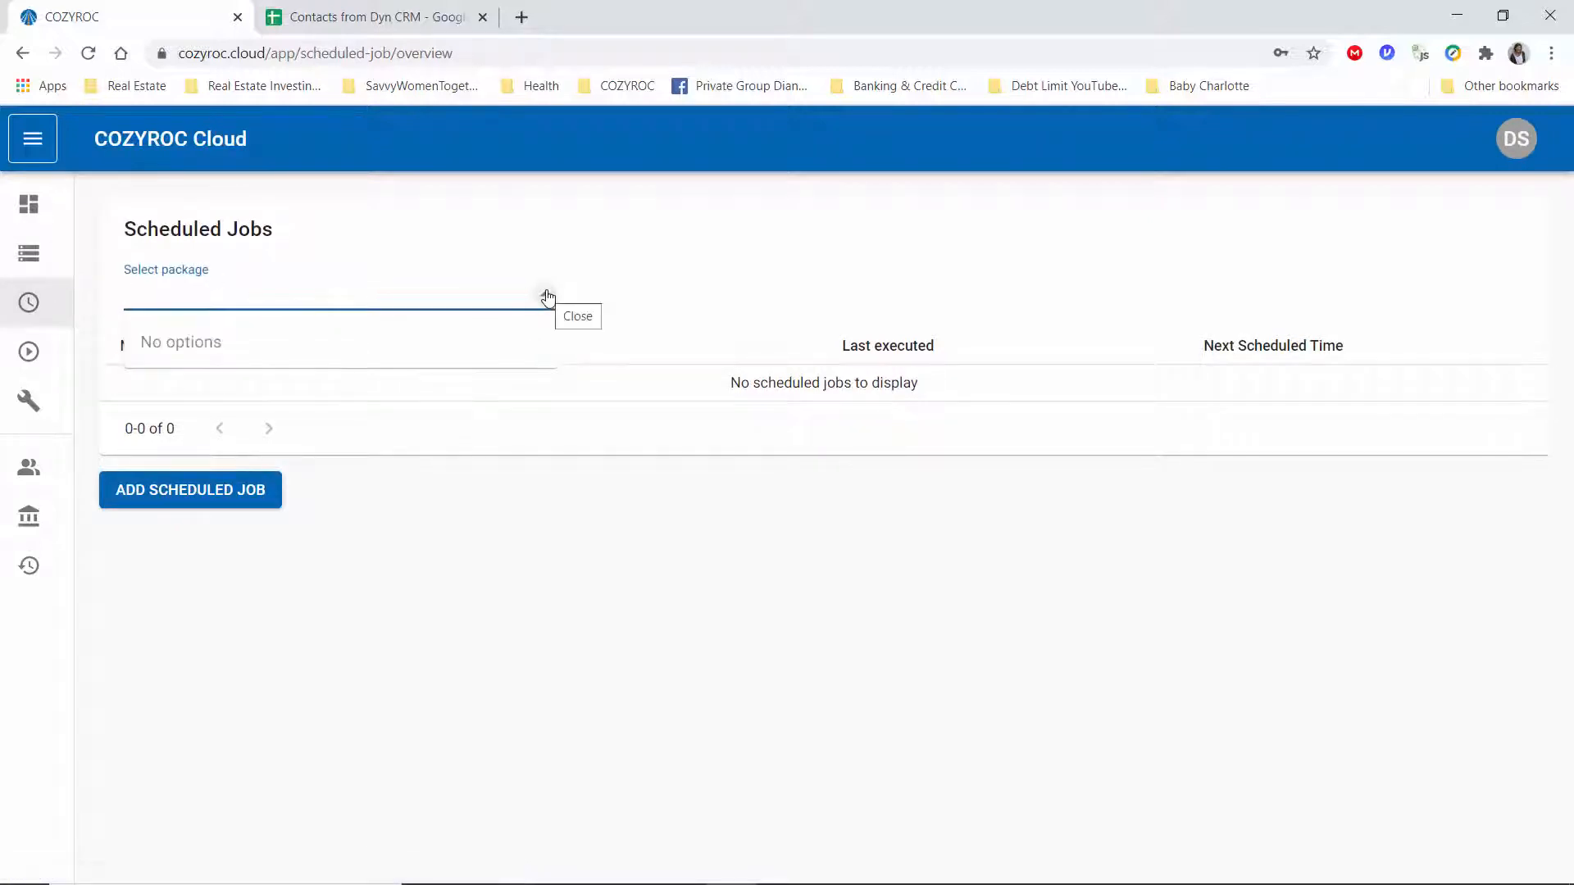
{"action": "left_click", "coordinate": [493, 343]}
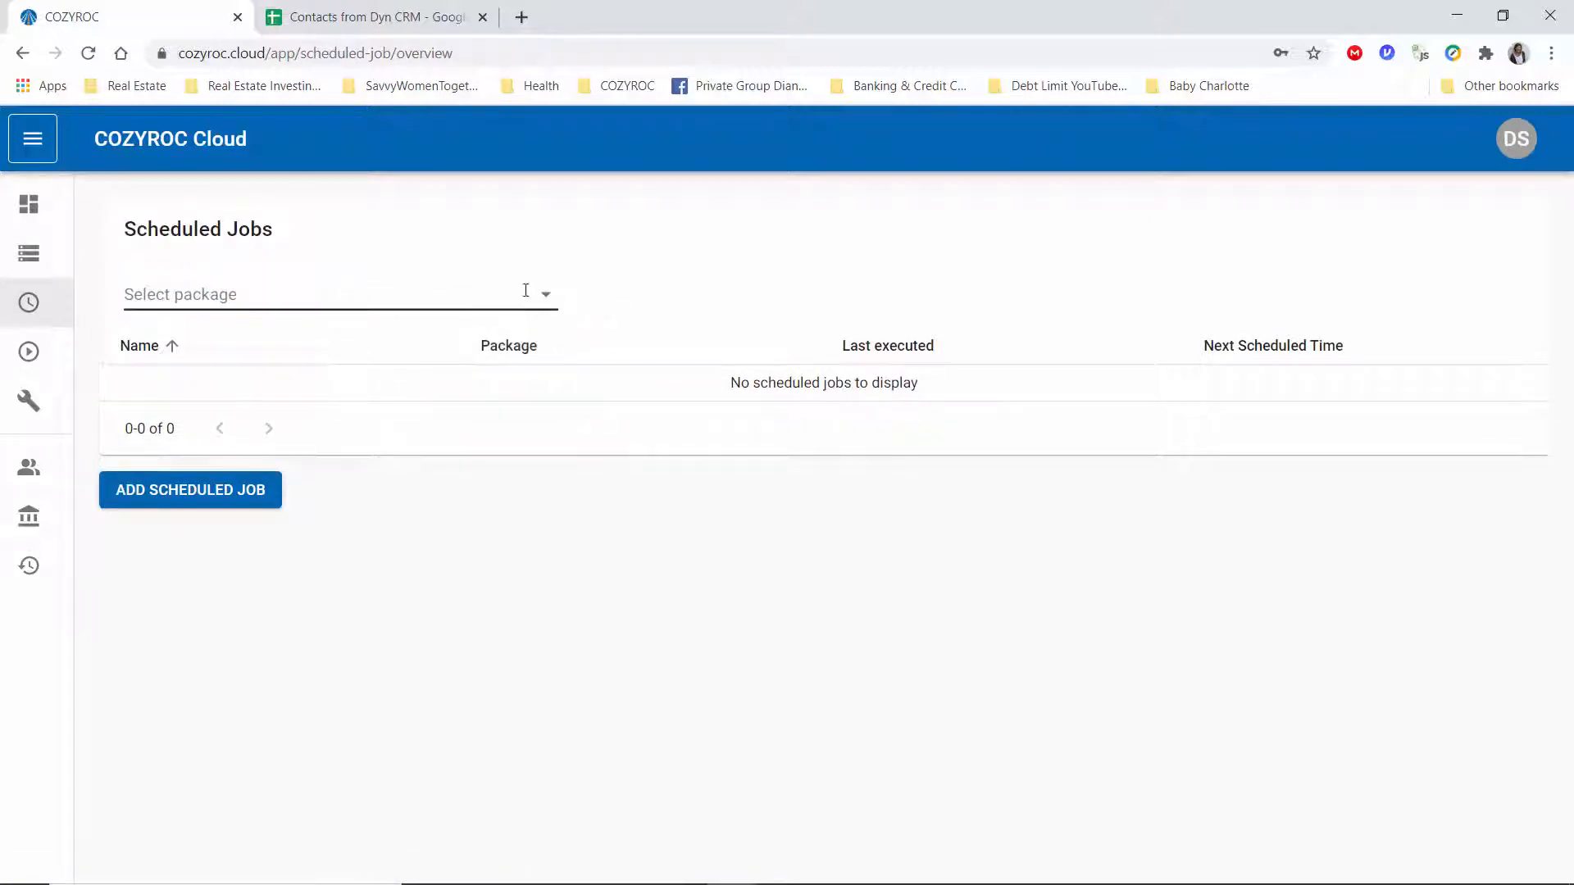
- Reopen the CRM to Google Sheets package from the package list and start creating a scheduled job for it
{"action": "left_click", "coordinate": [29, 253]}
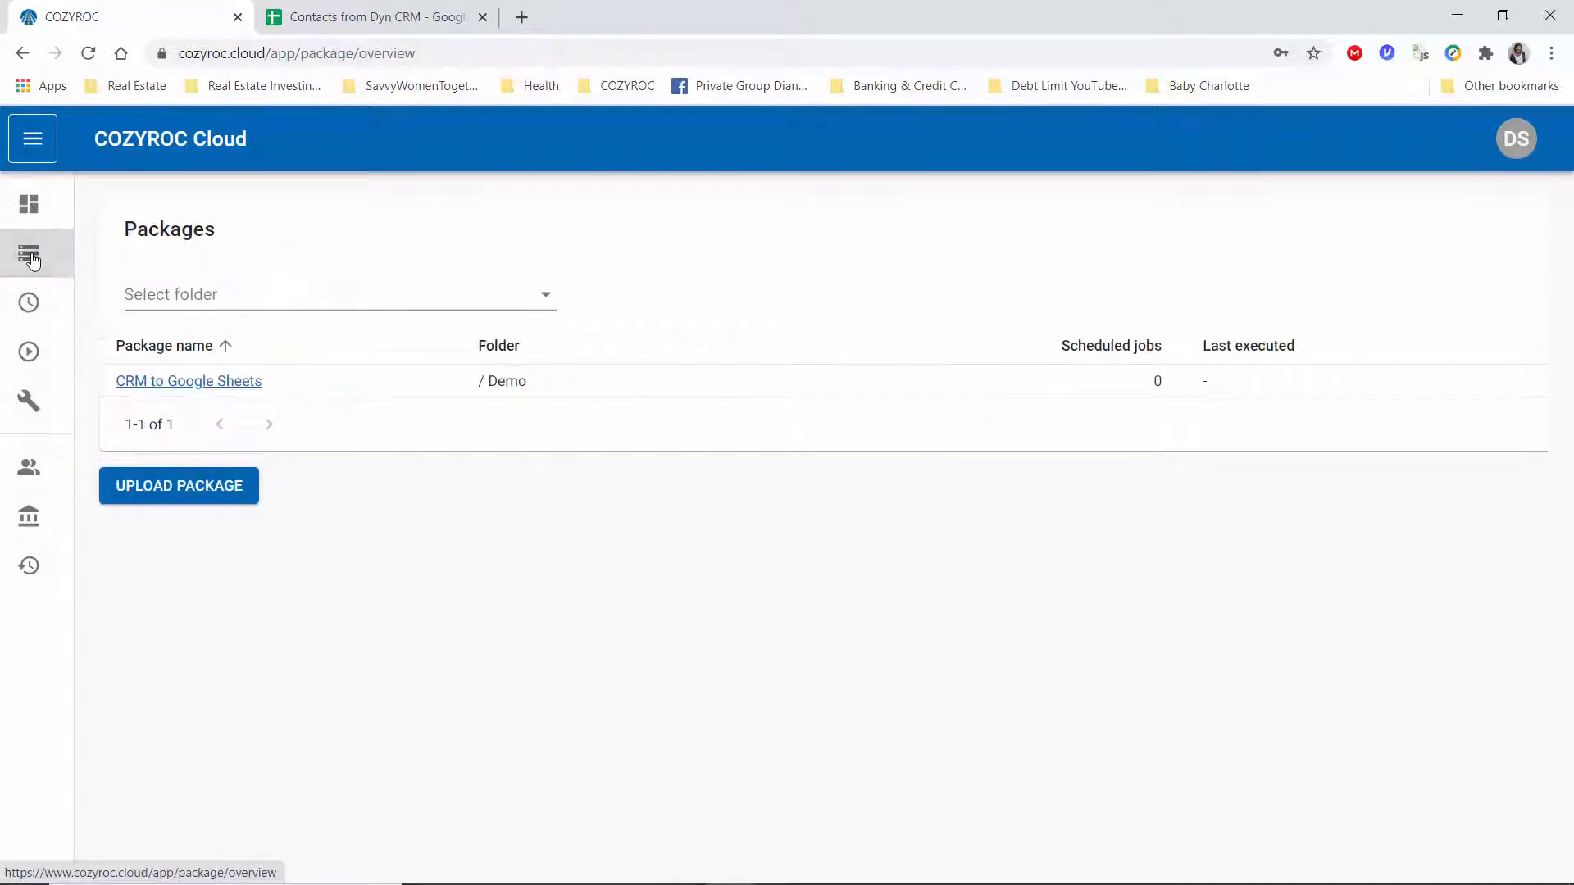
{"action": "left_click", "coordinate": [166, 382]}
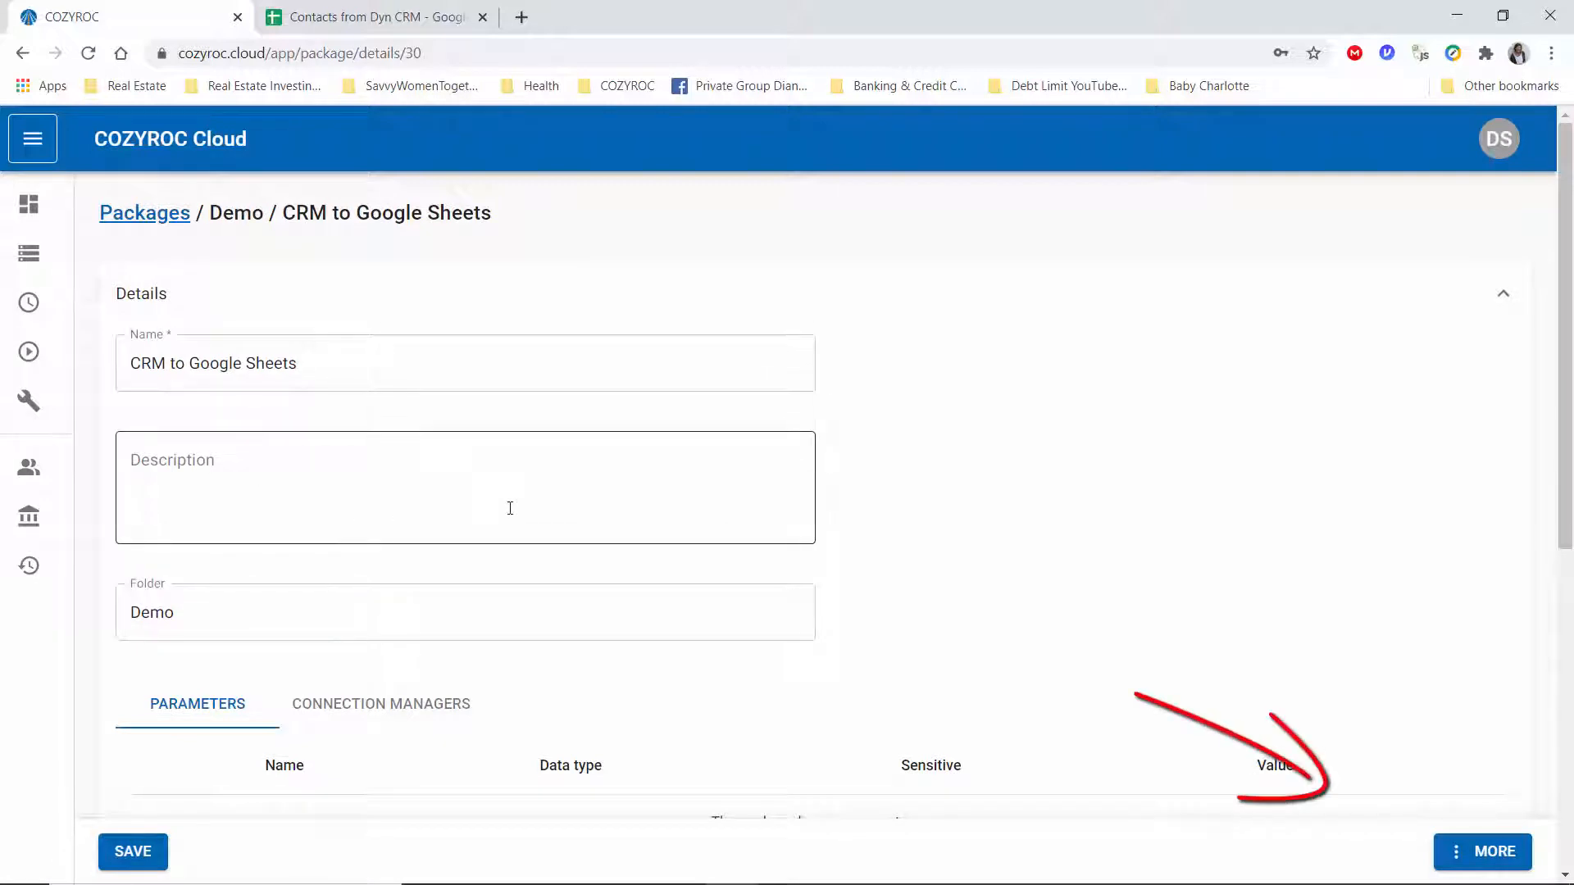
{"action": "left_click", "coordinate": [1489, 856]}
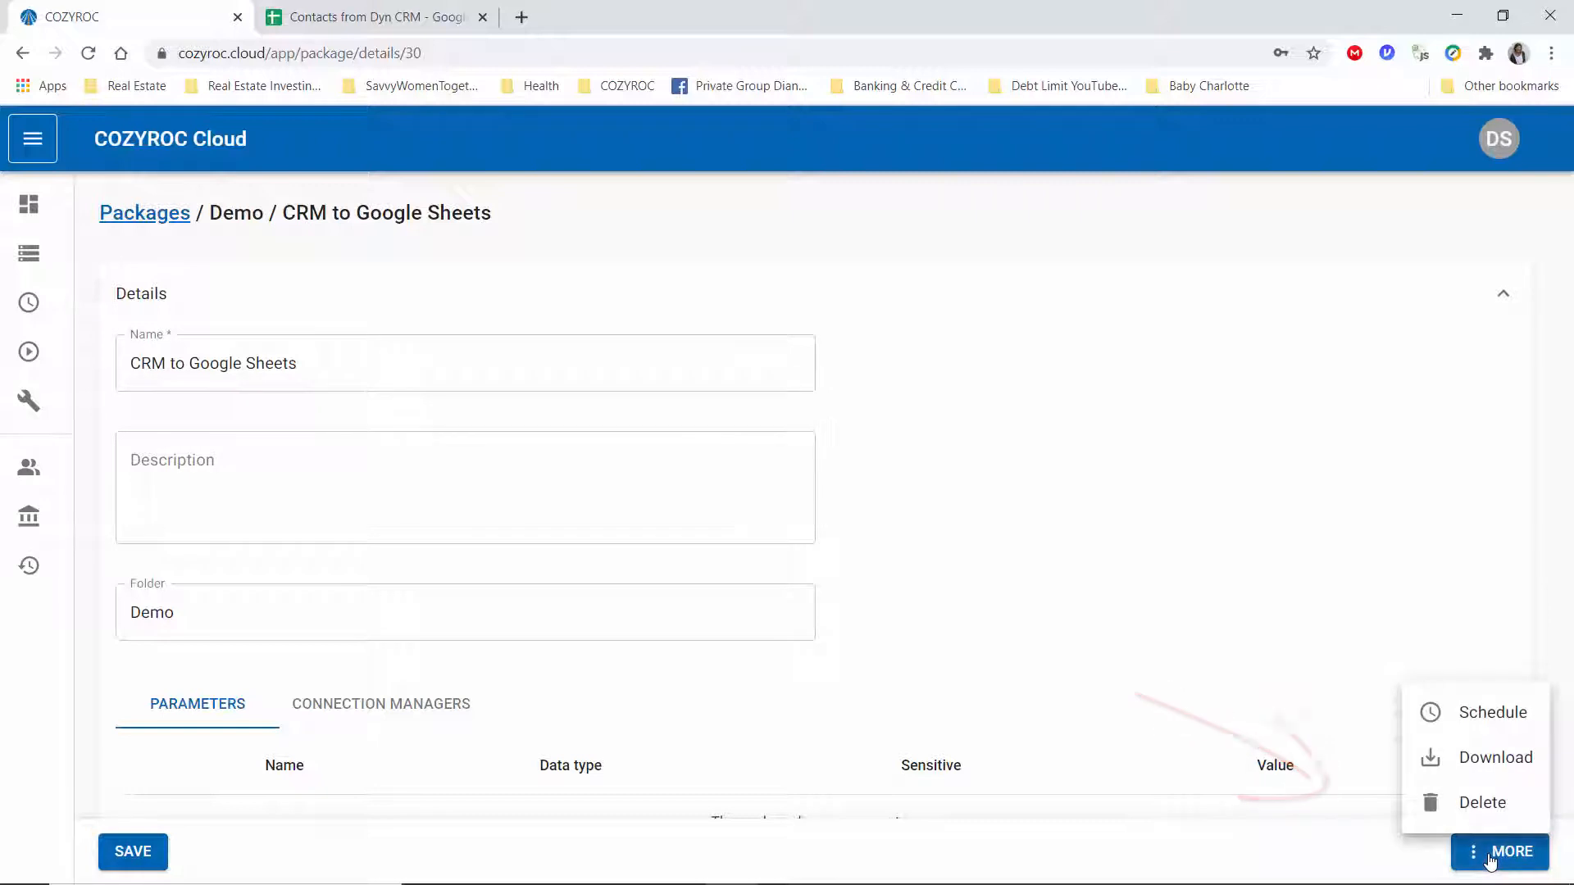
{"action": "left_click", "coordinate": [1473, 720]}
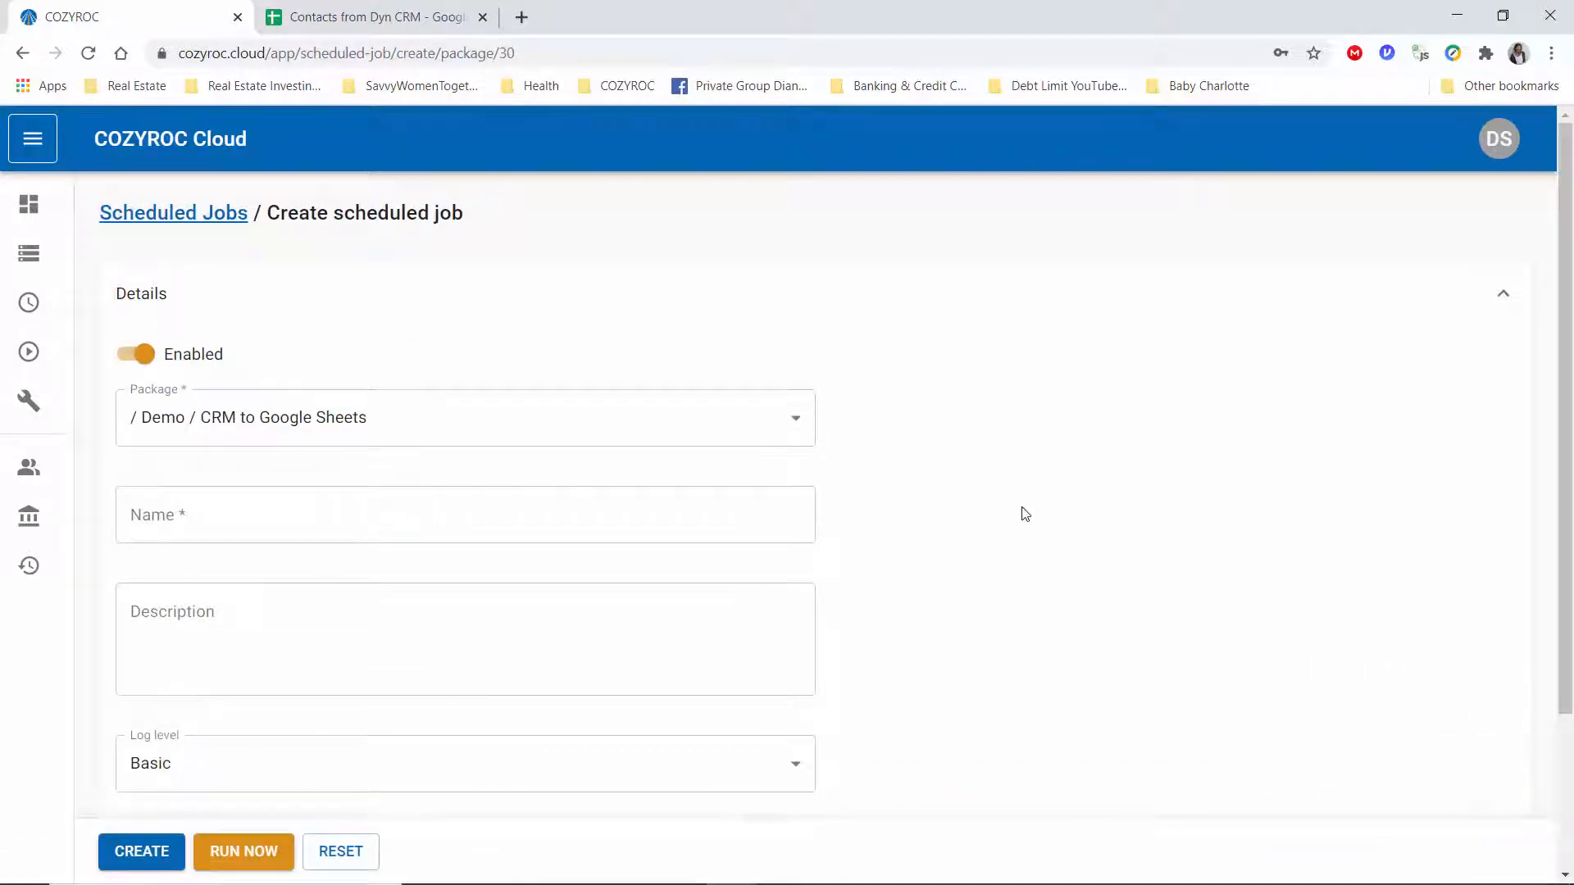
- Name the scheduled job "Demo moving contacts" and describe it as "Move contact information from Dynamics CRM to Google Sheets"
{"action": "left_click", "coordinate": [223, 514]}
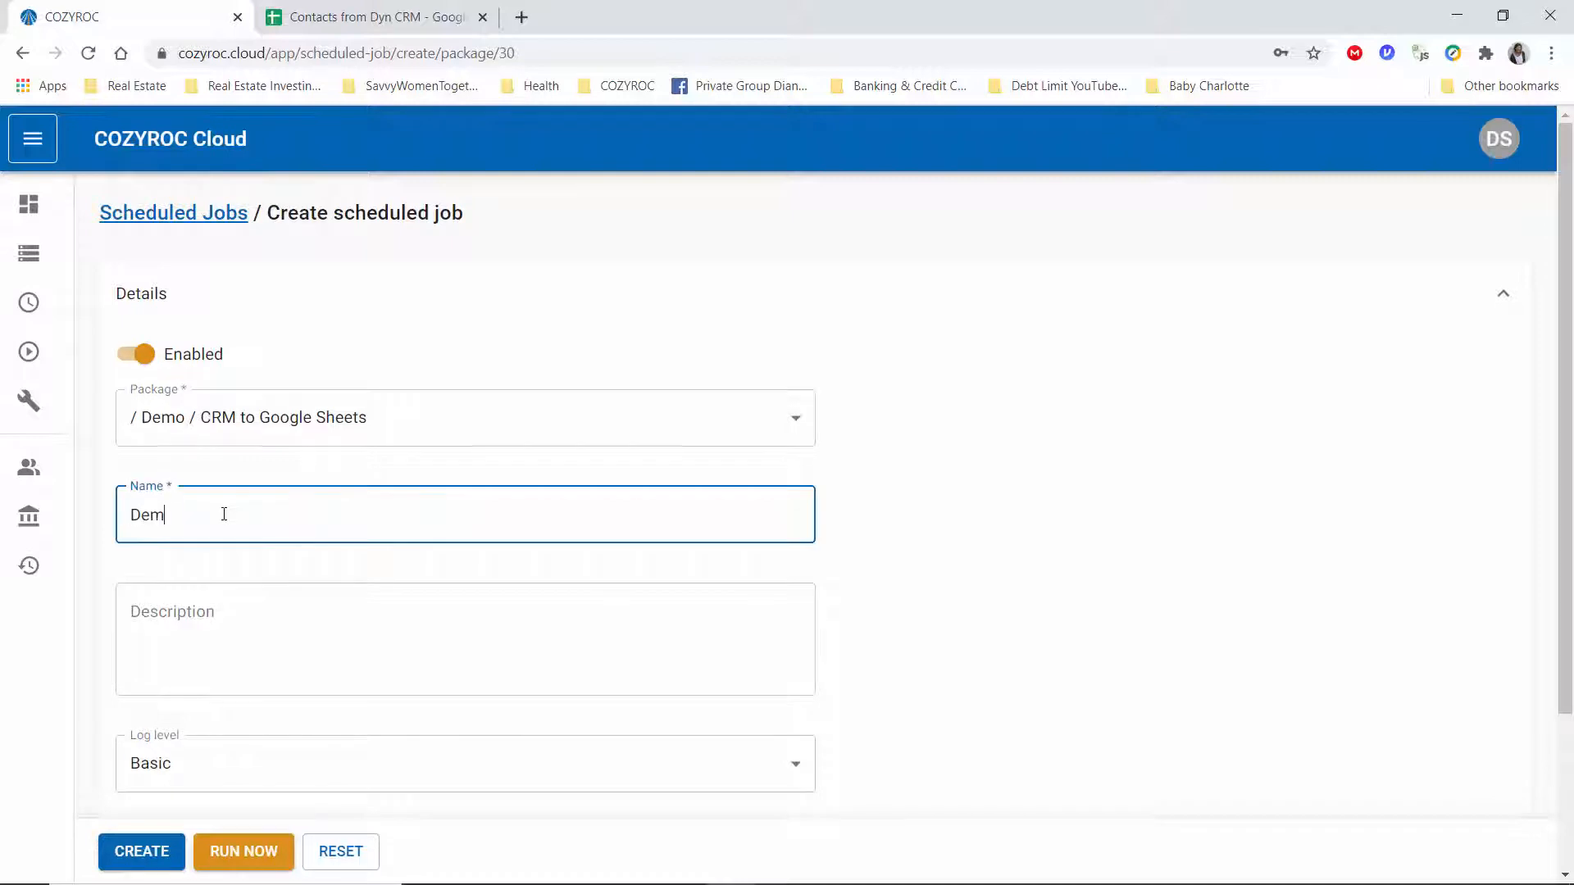
{"action": "type", "text": "Demo movoing contacts"}
{"action": "left_click", "coordinate": [236, 631]}
{"action": "type", "text": "Move"}
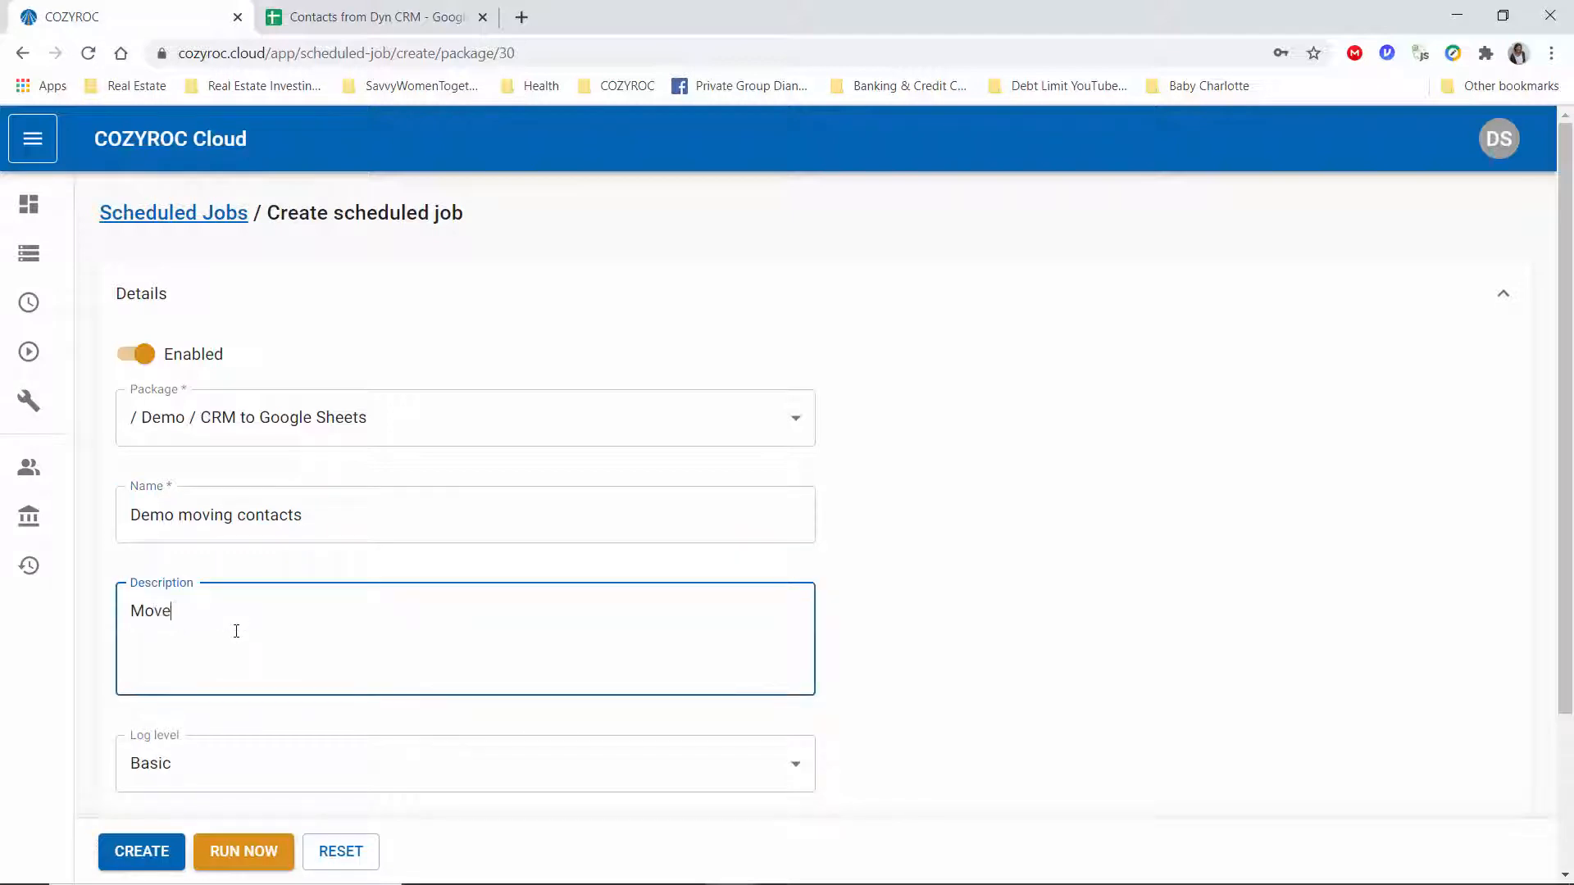
{"action": "type", "text": " contact information from Dyna"}
{"action": "key", "text": "BackSpace"}
{"action": "type", "text": "nam"}
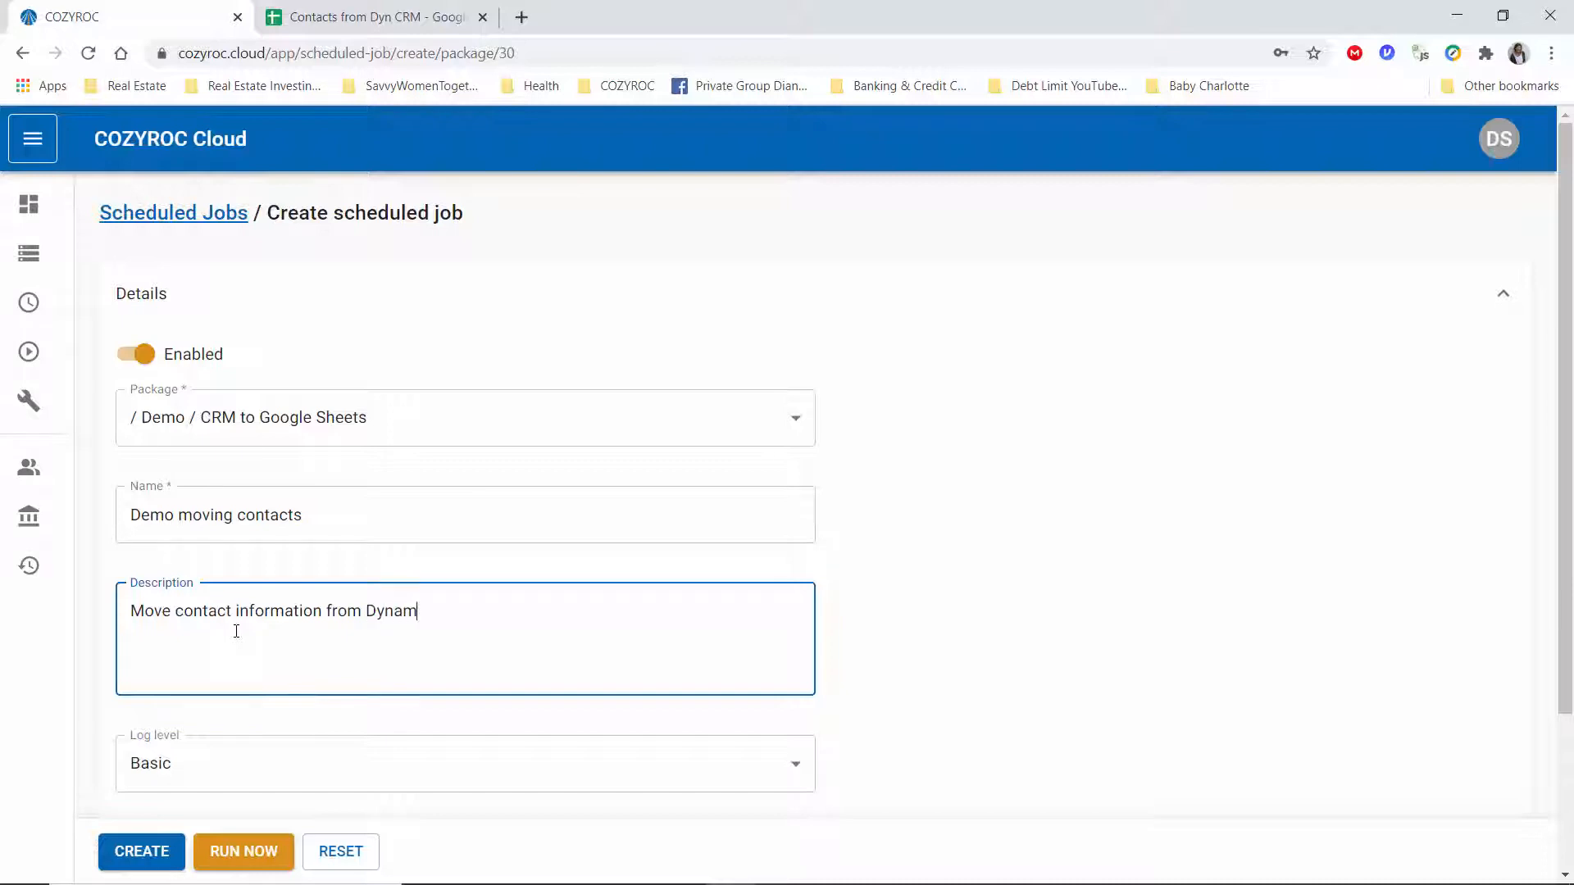
{"action": "type", "text": "ics CRM to Google Sheets"}
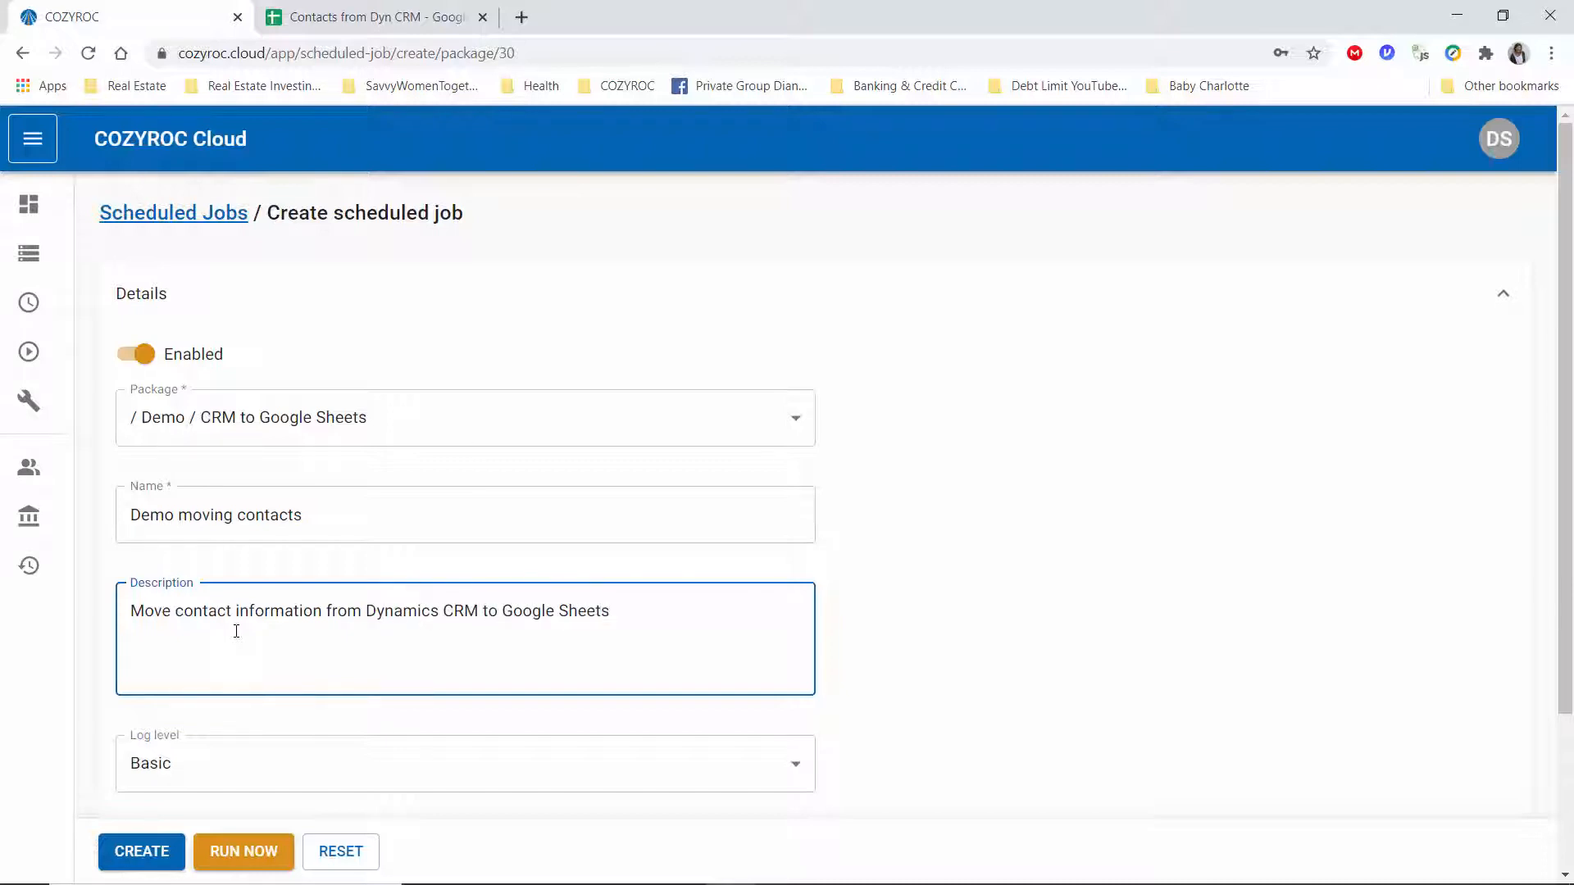
- Examine the job's timing options, including time zone, schedule type, frequency and duration, and collapse the section
{"action": "scroll", "coordinate": [942, 582], "scroll_direction": "down", "scroll_amount": 3}
{"action": "scroll", "coordinate": [942, 582], "scroll_direction": "up", "scroll_amount": 2}
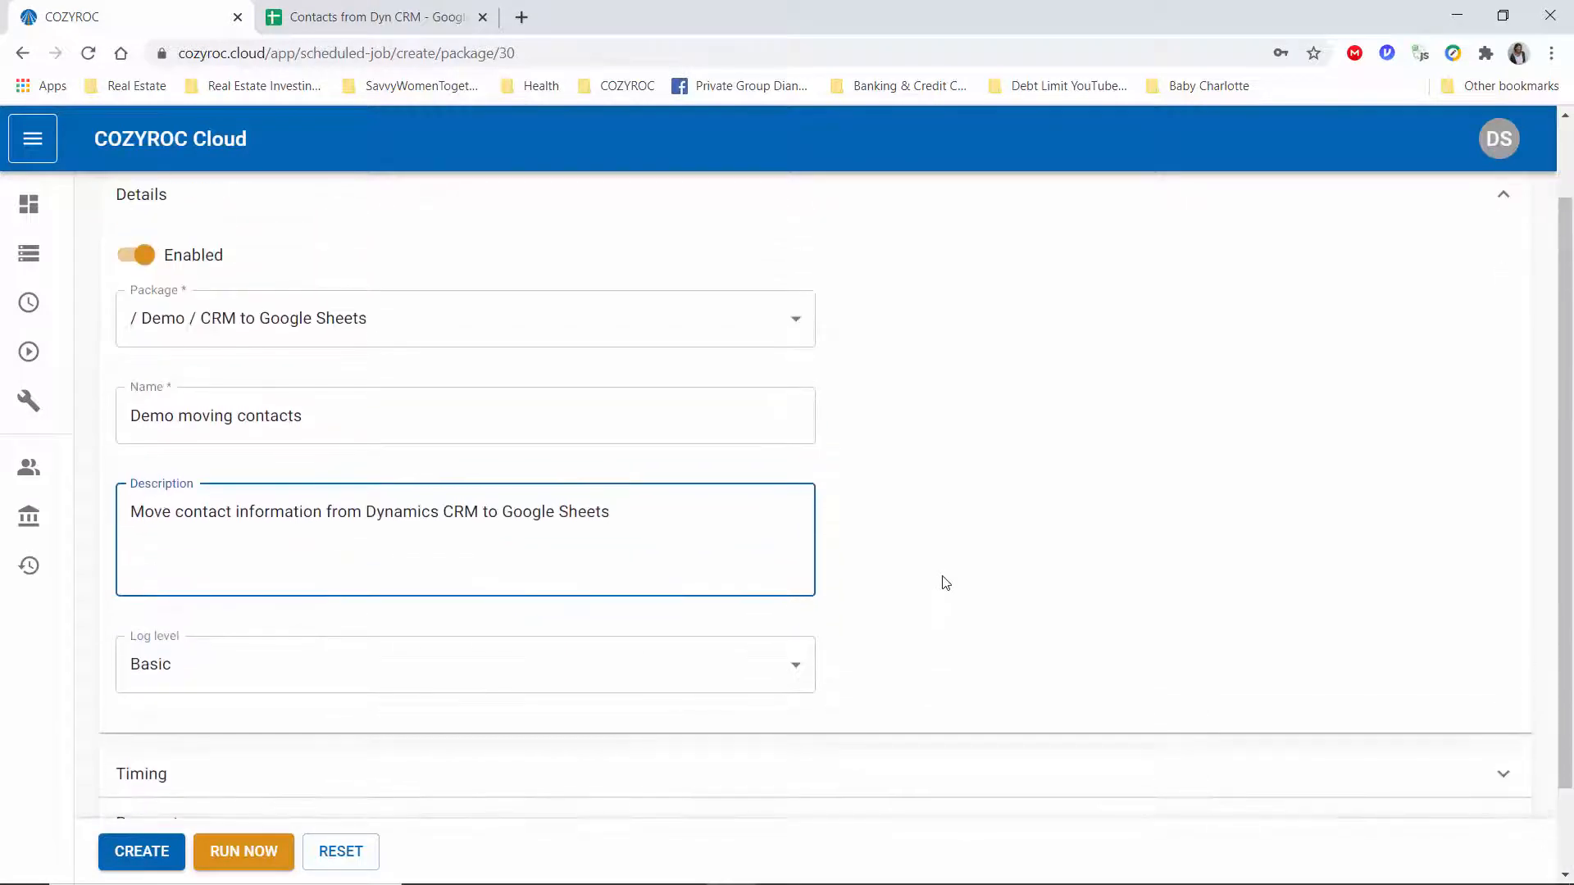
{"action": "scroll", "coordinate": [942, 583], "scroll_direction": "down", "scroll_amount": 2}
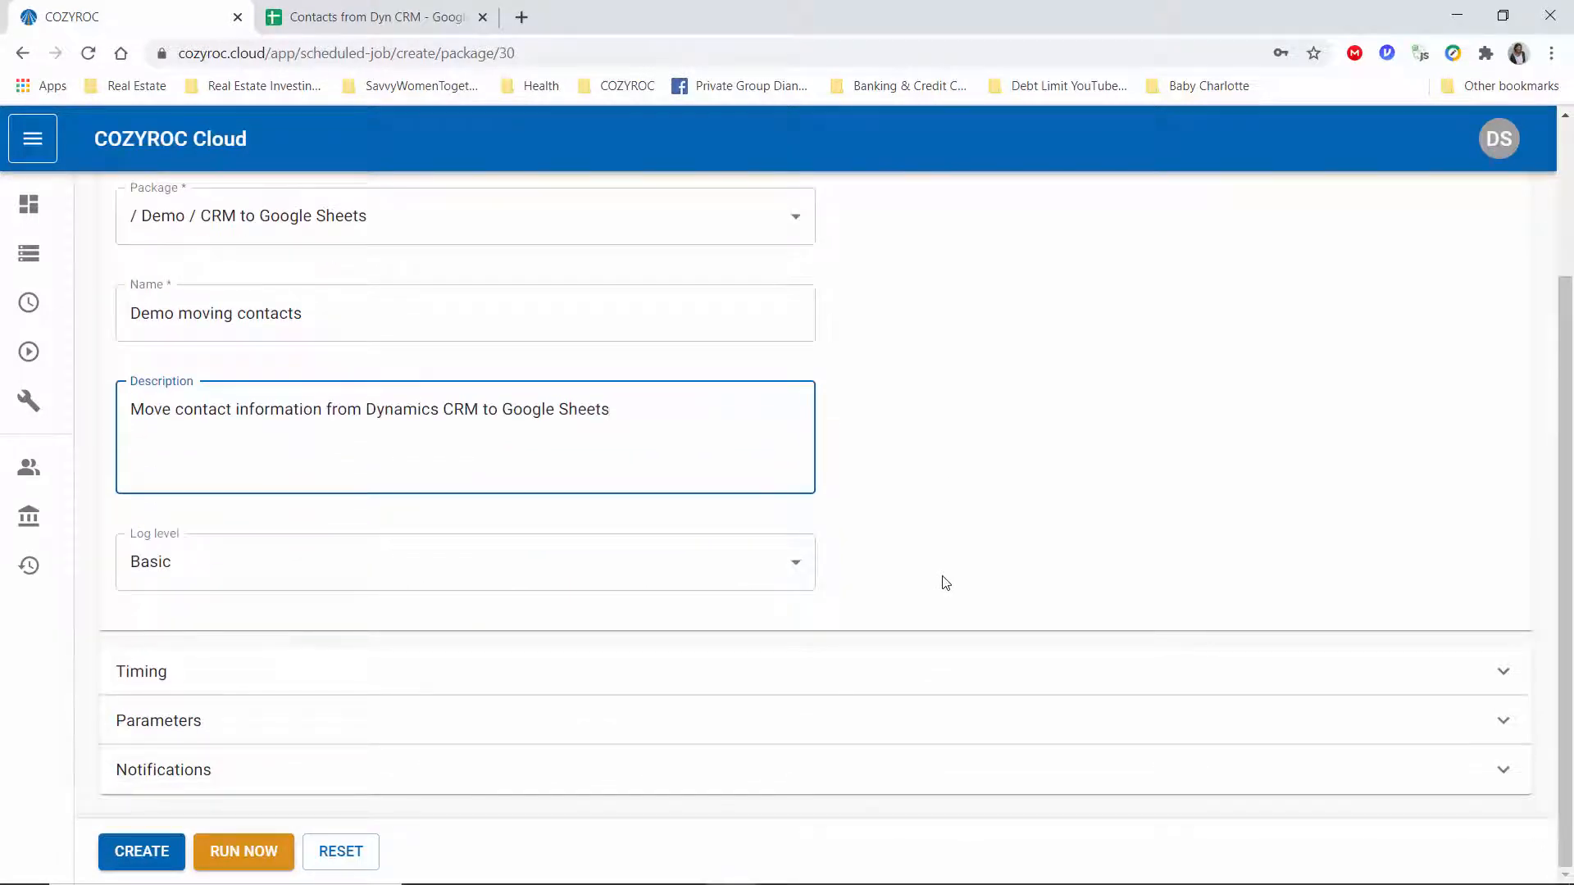
{"action": "left_click", "coordinate": [935, 676]}
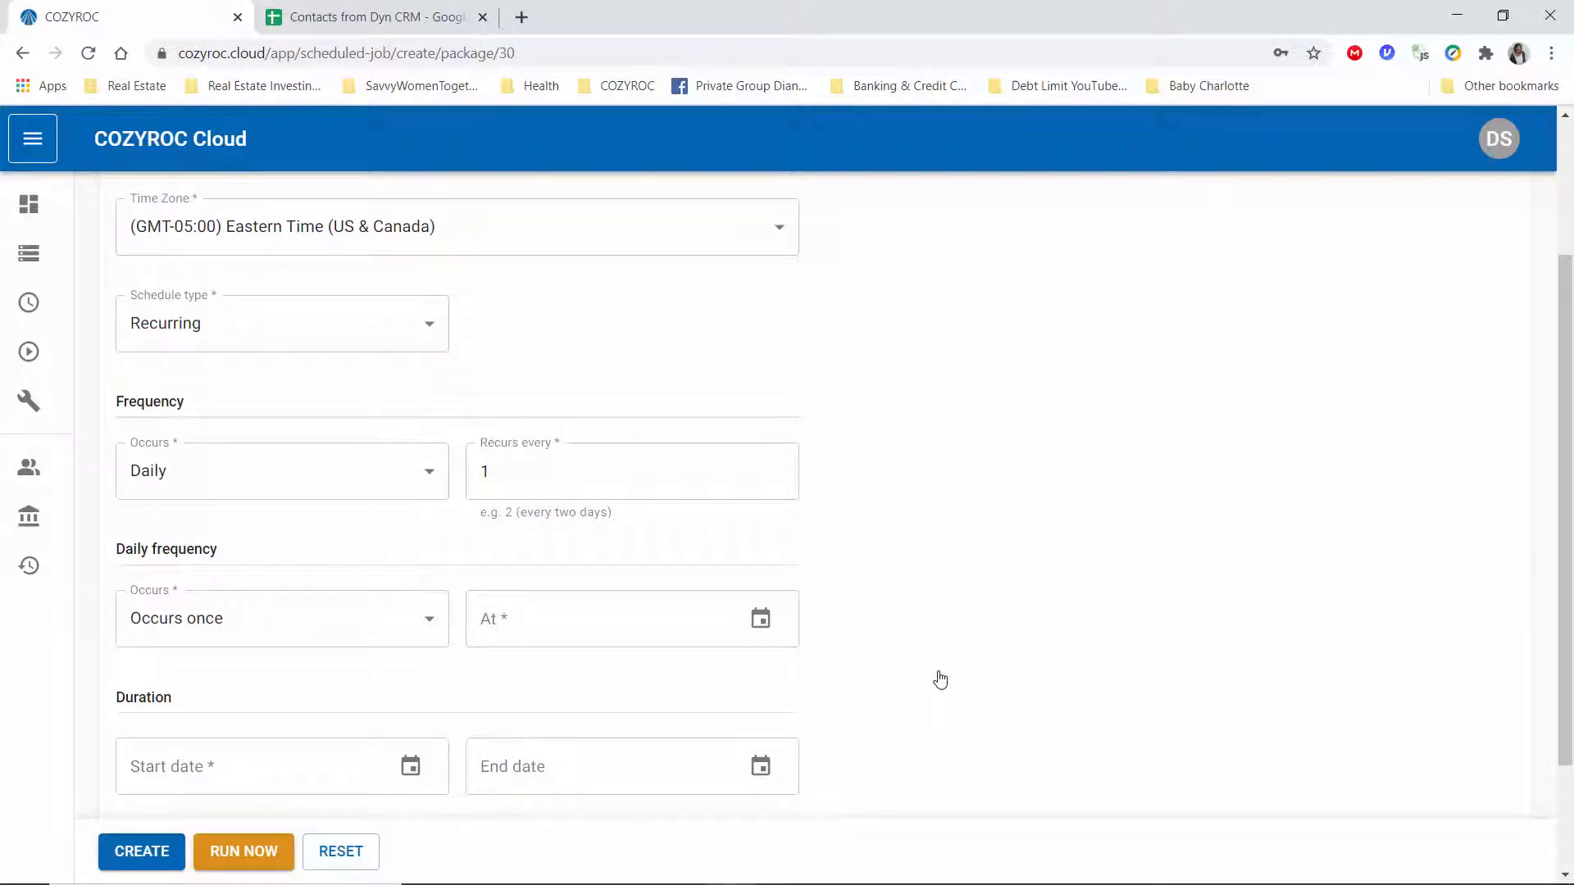
{"action": "scroll", "coordinate": [940, 680], "scroll_direction": "down", "scroll_amount": 2}
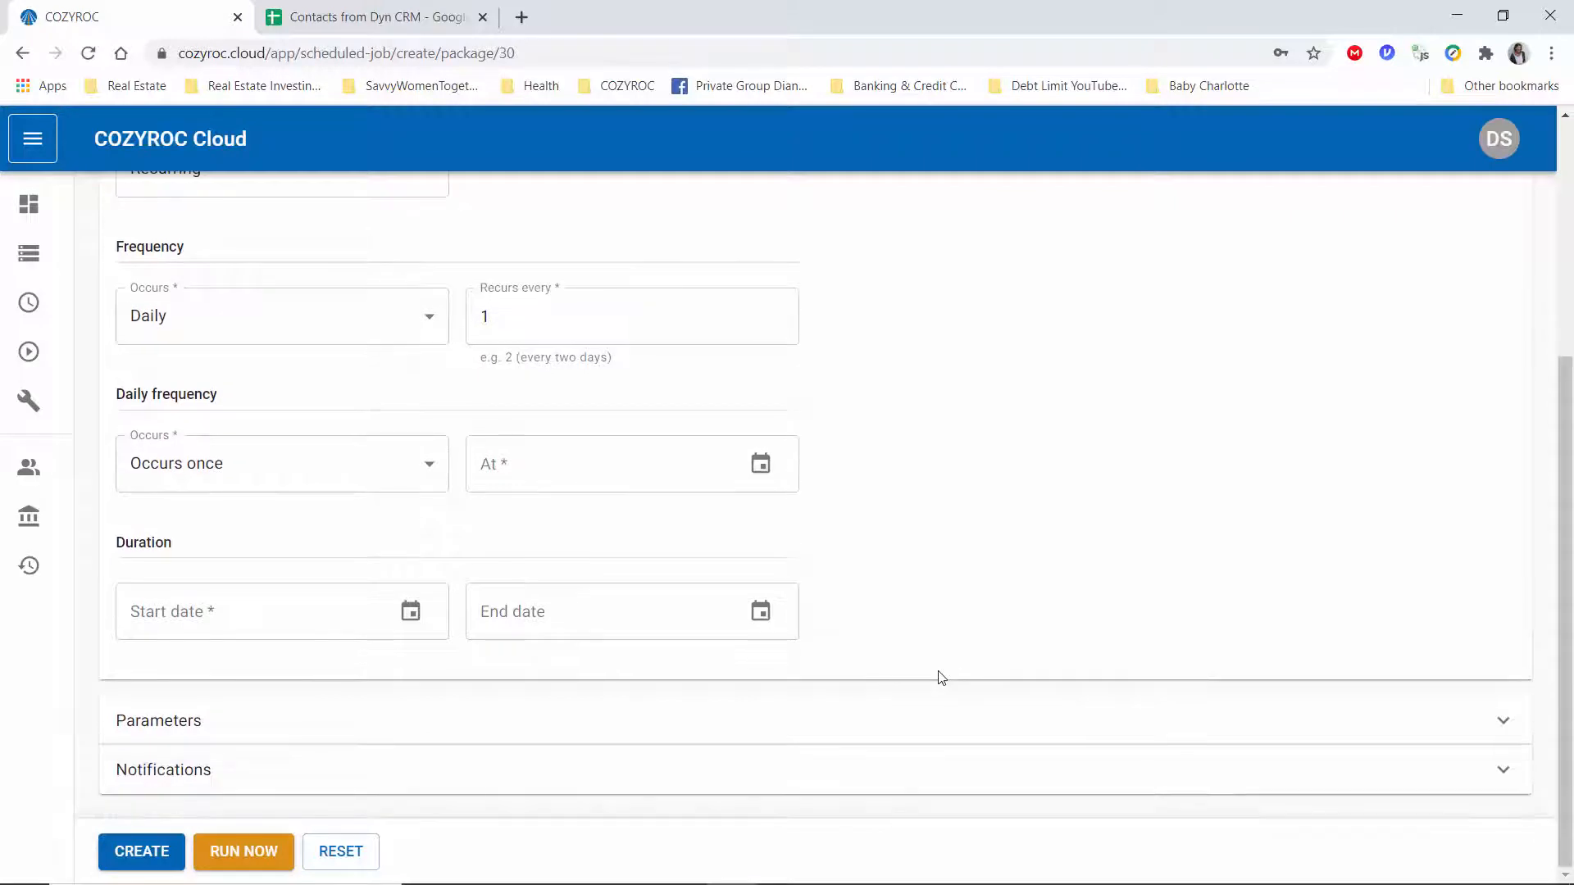
{"action": "scroll", "coordinate": [947, 643], "scroll_direction": "up", "scroll_amount": 4}
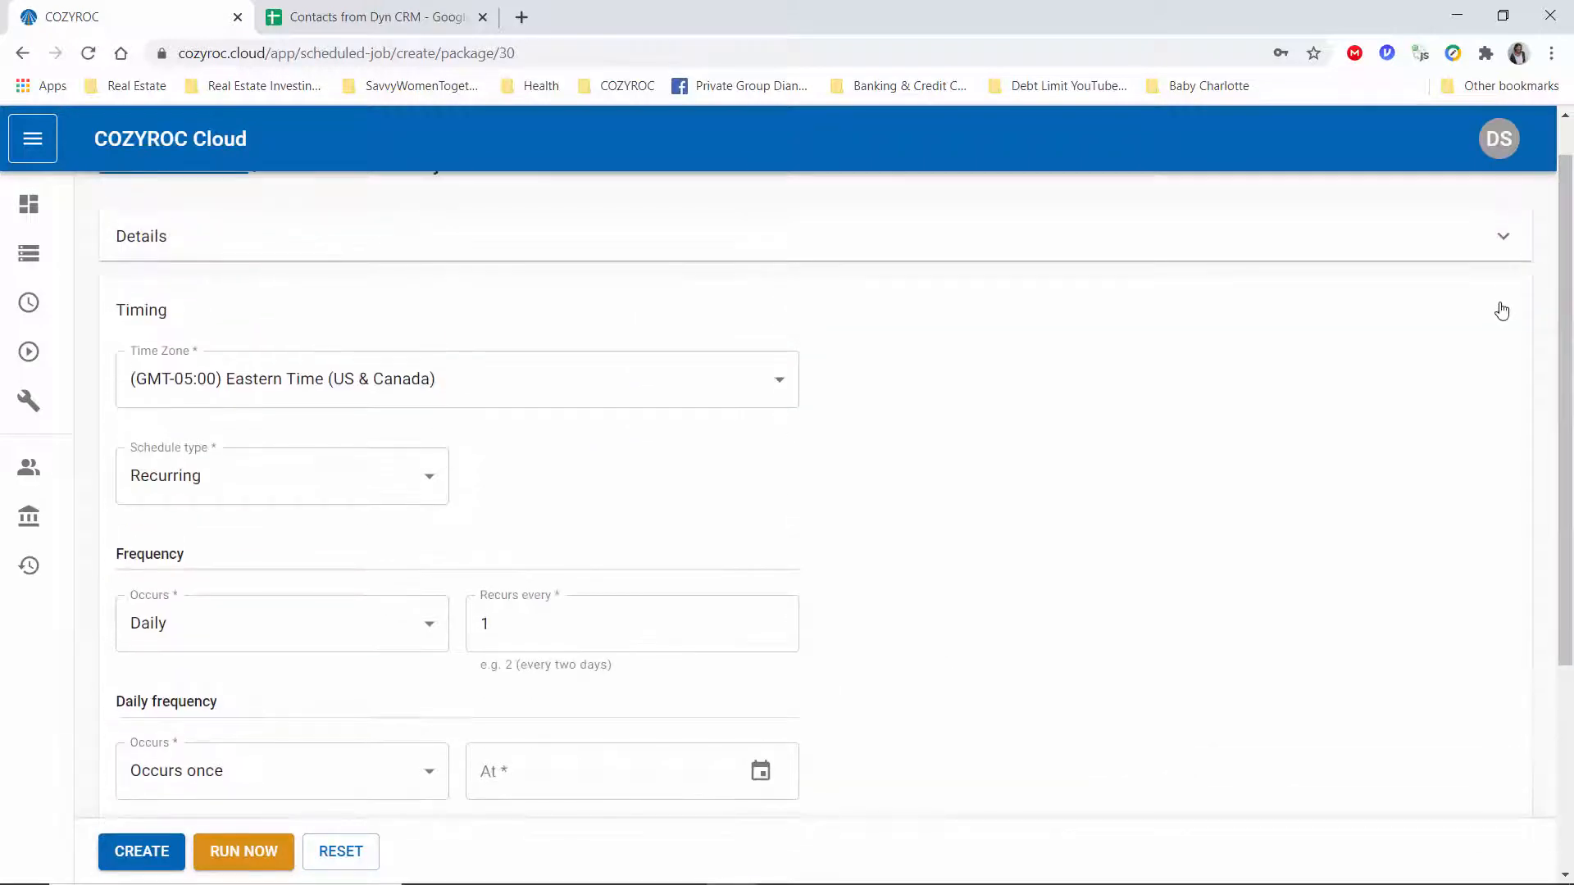
{"action": "left_click", "coordinate": [1500, 310]}
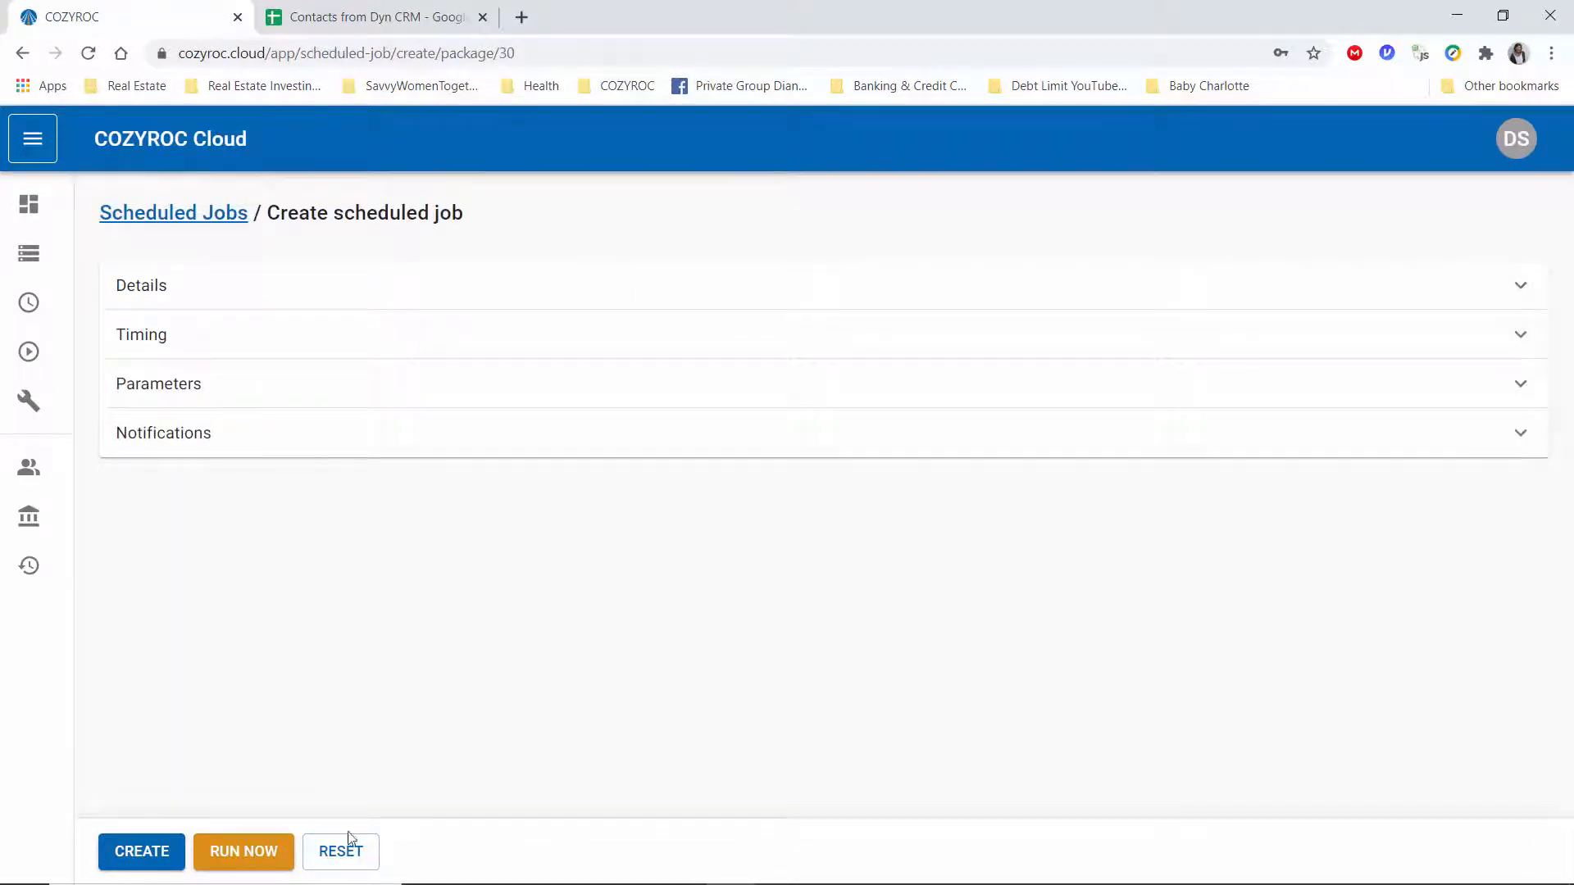
- Run the package immediately and open the details of the newly created execution
{"action": "left_click", "coordinate": [233, 854]}
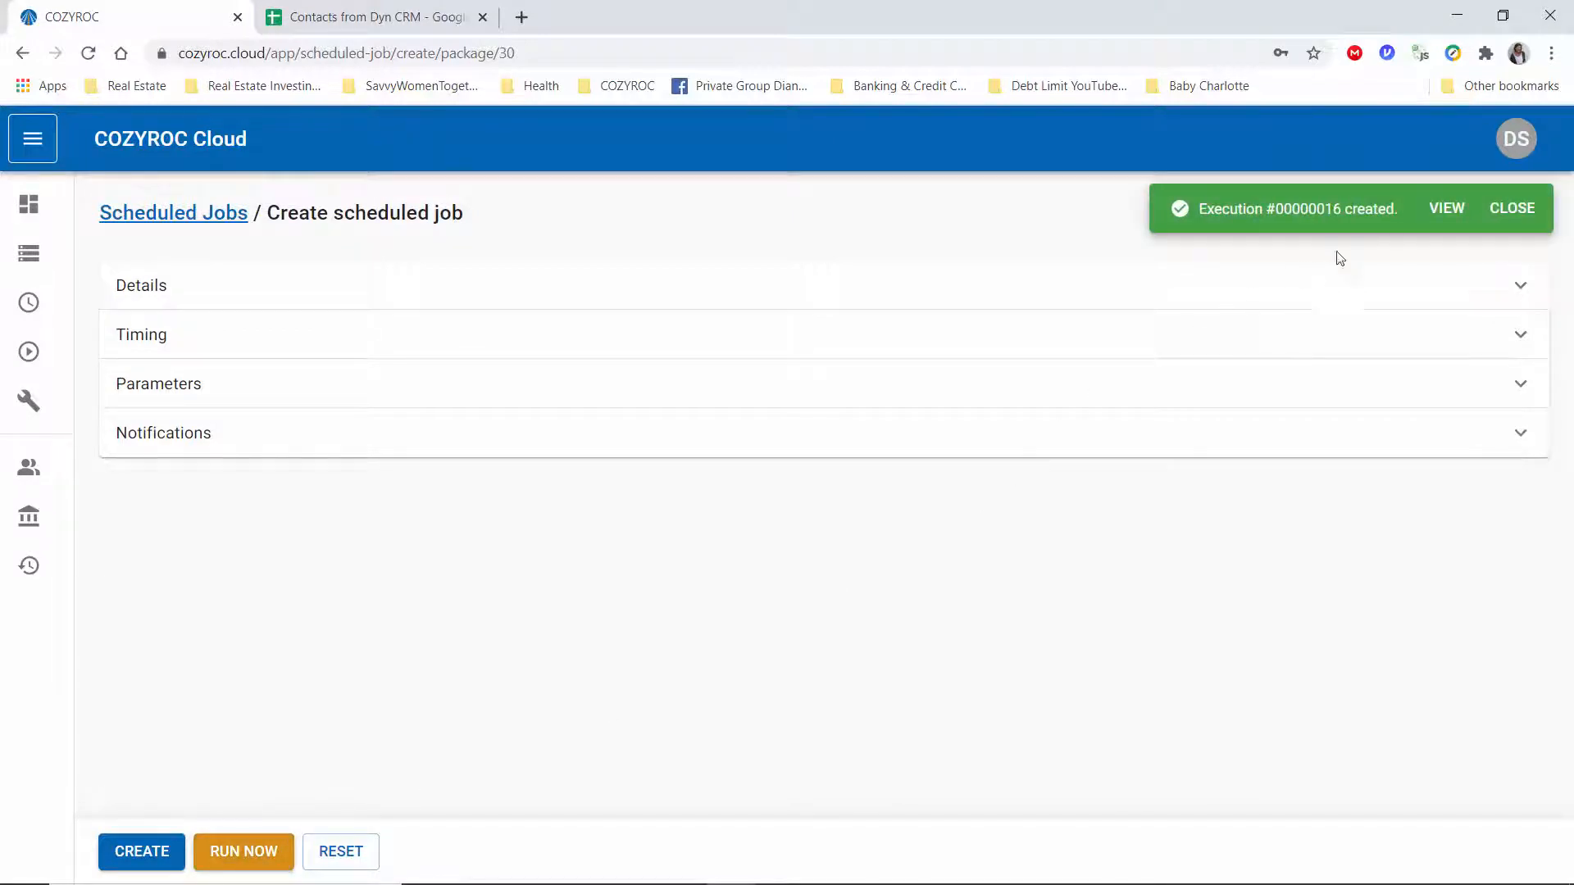
{"action": "left_click", "coordinate": [1447, 210]}
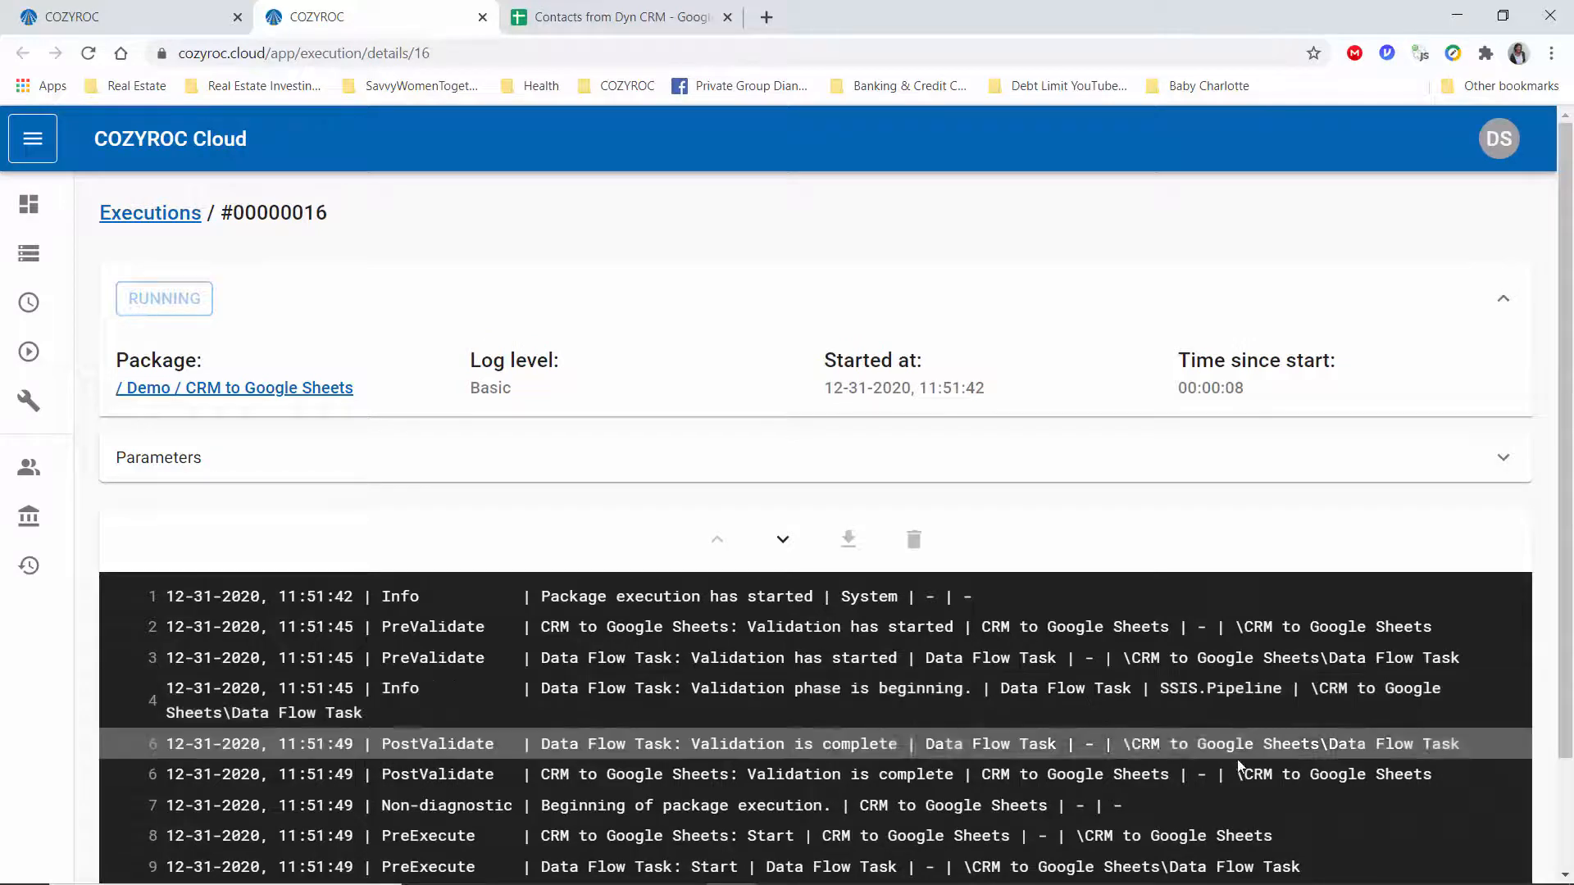
- Look through the execution's log and show the overview of all package executions
{"action": "scroll", "coordinate": [1237, 759], "scroll_direction": "down", "scroll_amount": 1}
{"action": "scroll", "coordinate": [1237, 759], "scroll_direction": "down", "scroll_amount": 1}
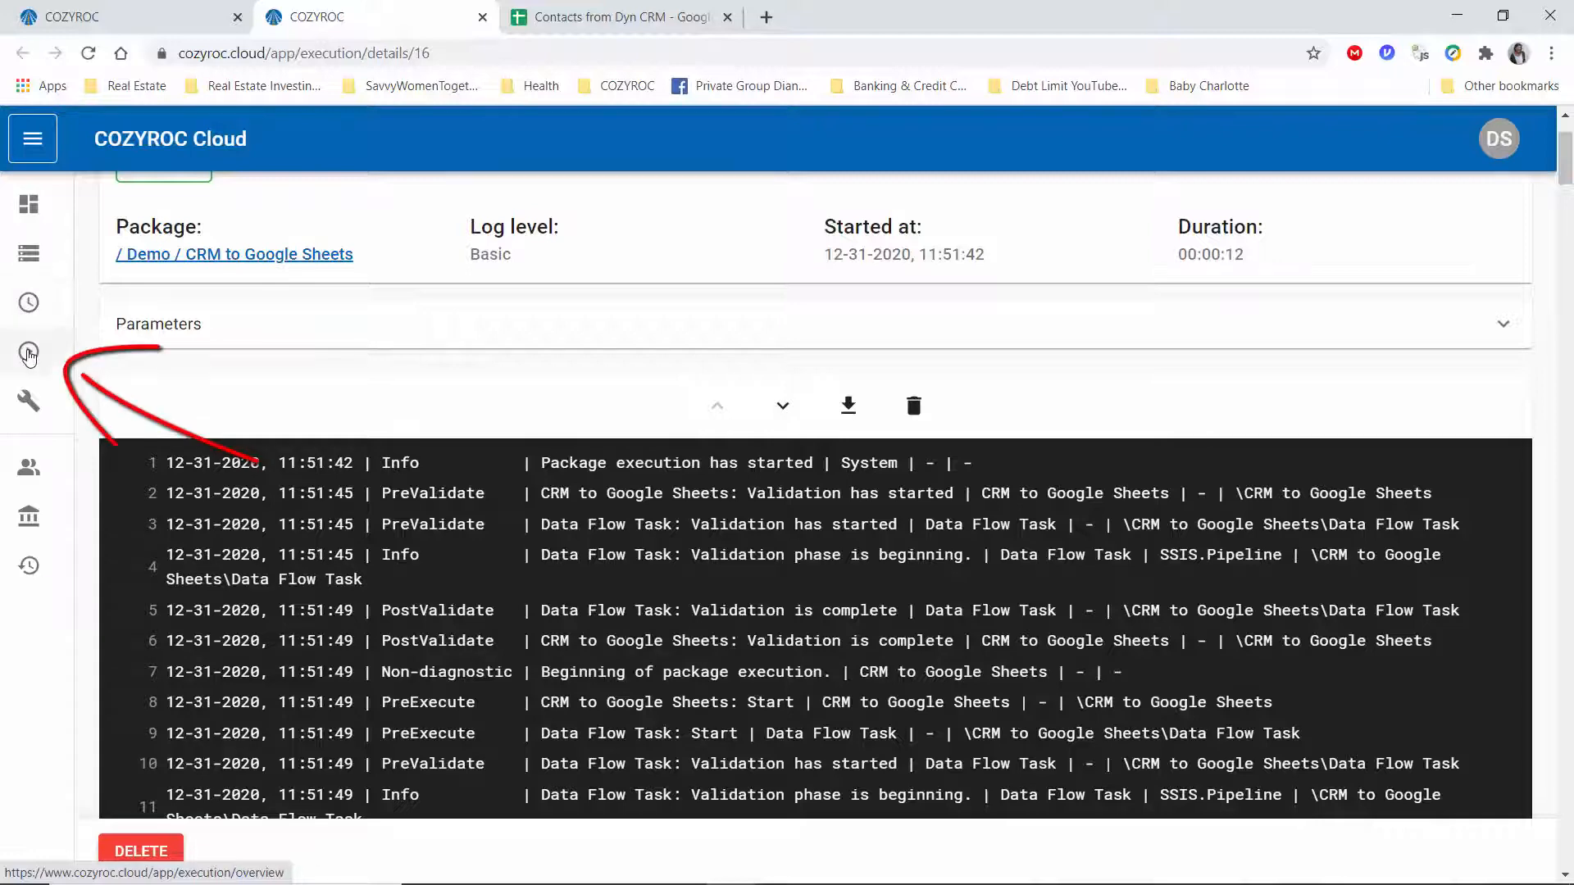
{"action": "left_click", "coordinate": [29, 354]}
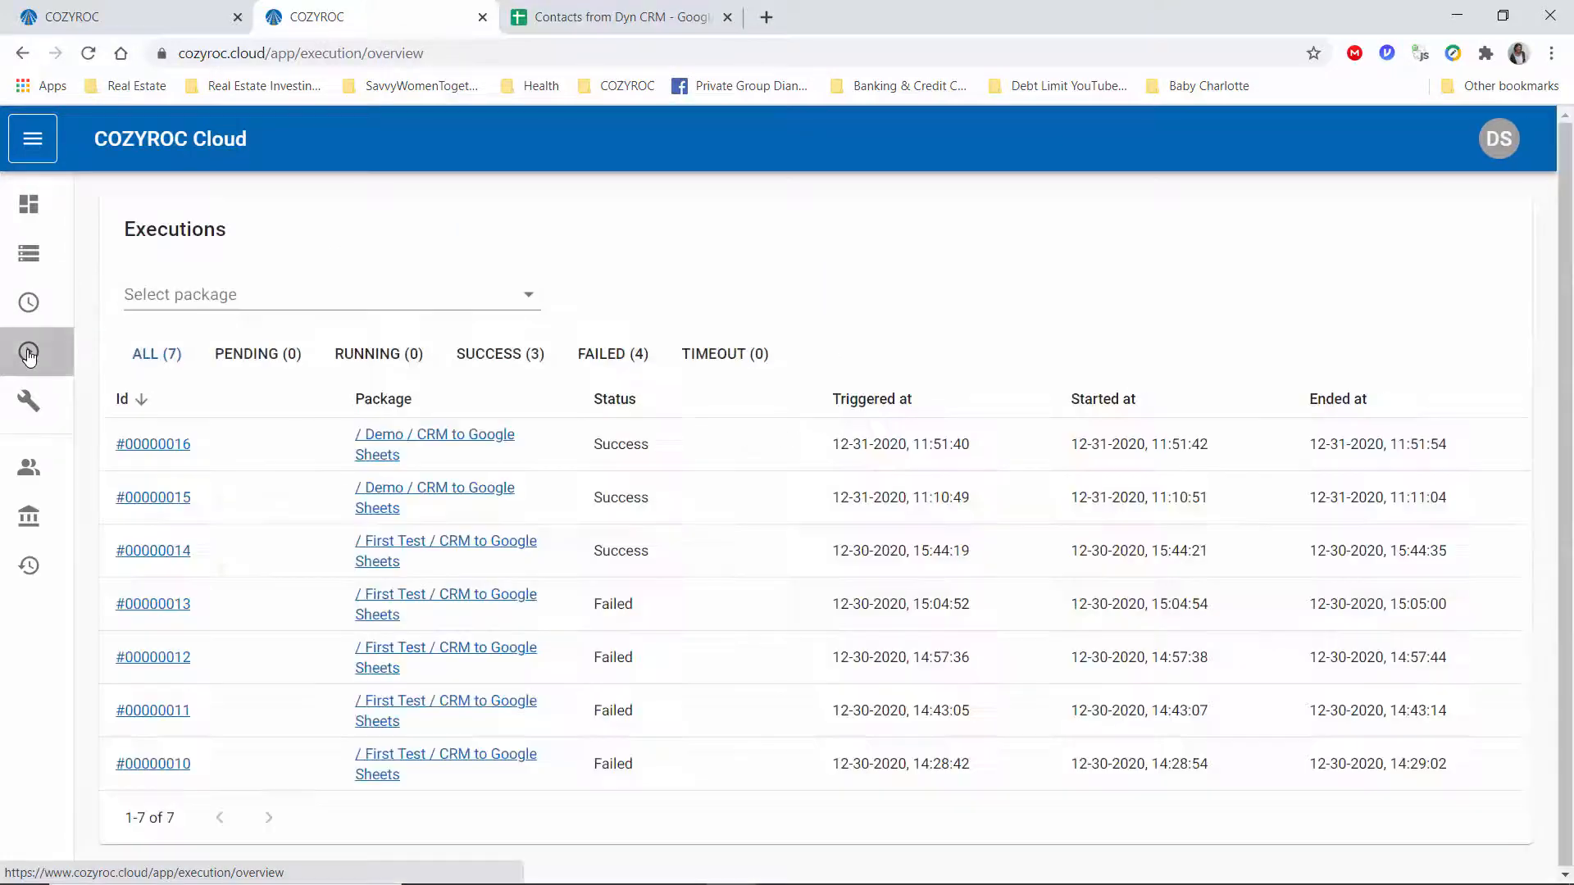